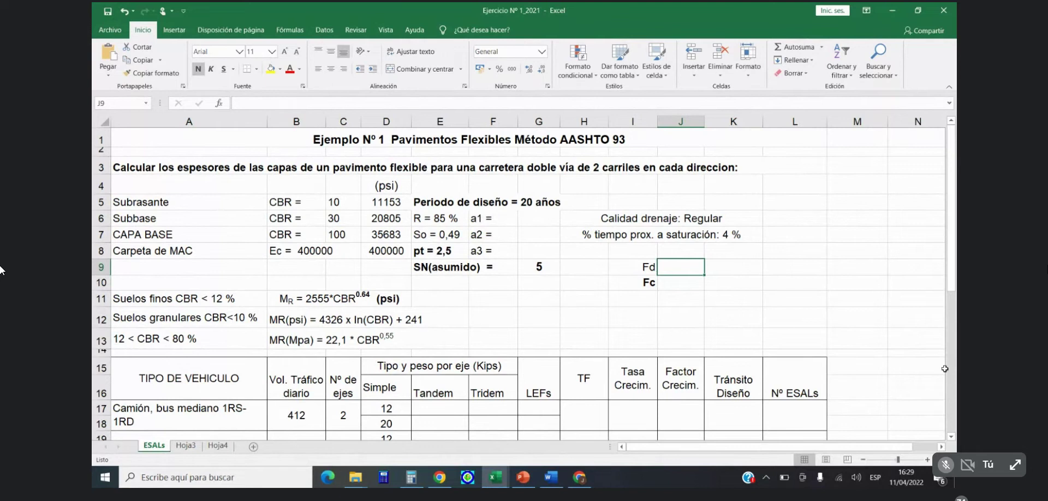
Step: Enter 0.5 as the directional distribution factor Fd
type("0.5")
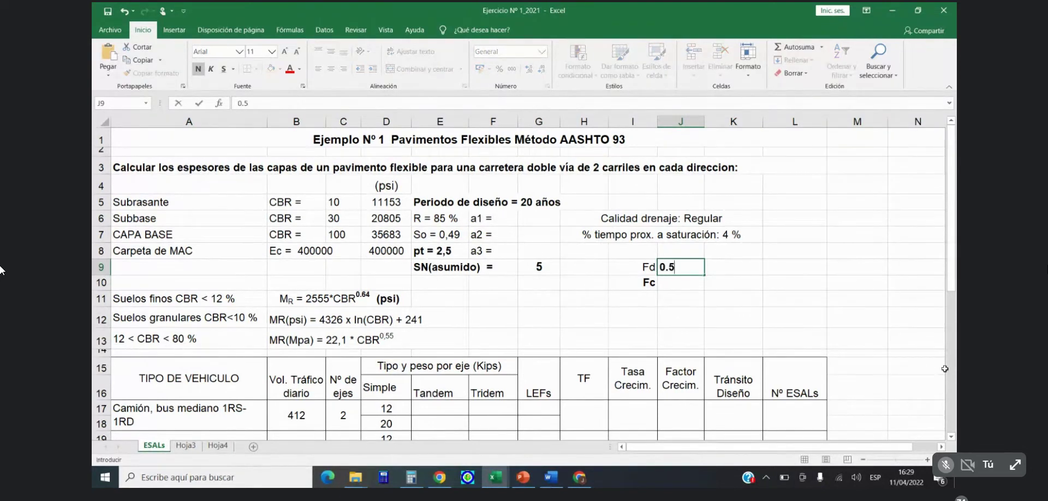
key("Return")
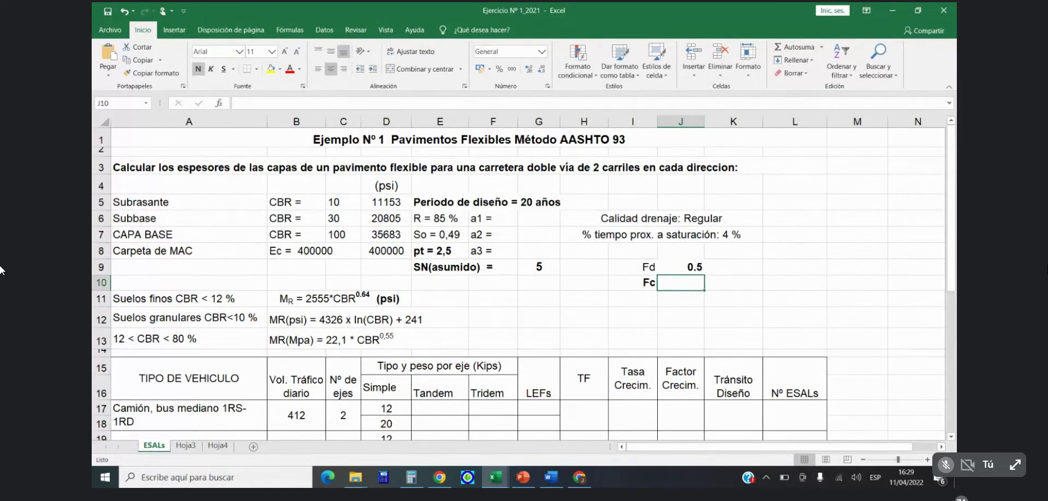
Step: Switch to the pavement guide in Word and find Tabla 2.3 with the lane distribution factors (Fc)
left_click(560, 479)
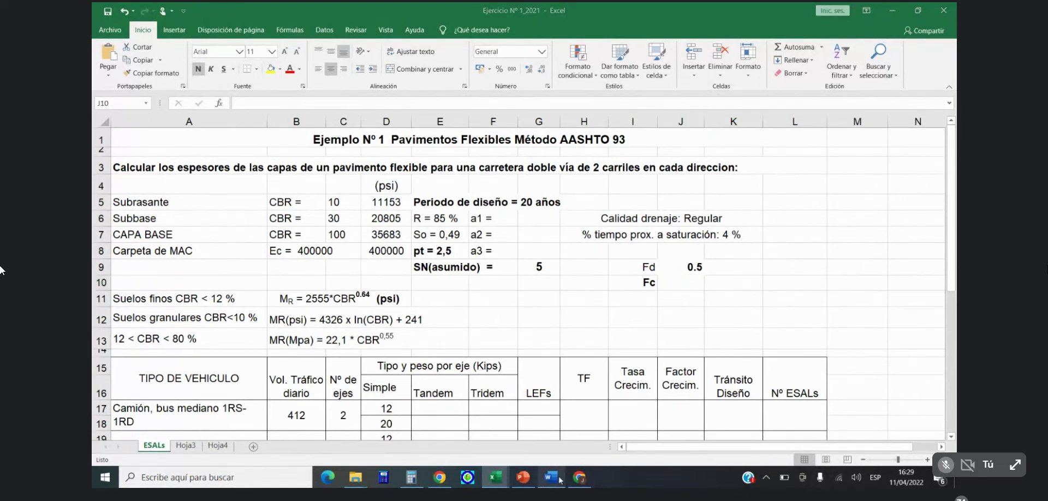
scroll(585, 344, "down", 3)
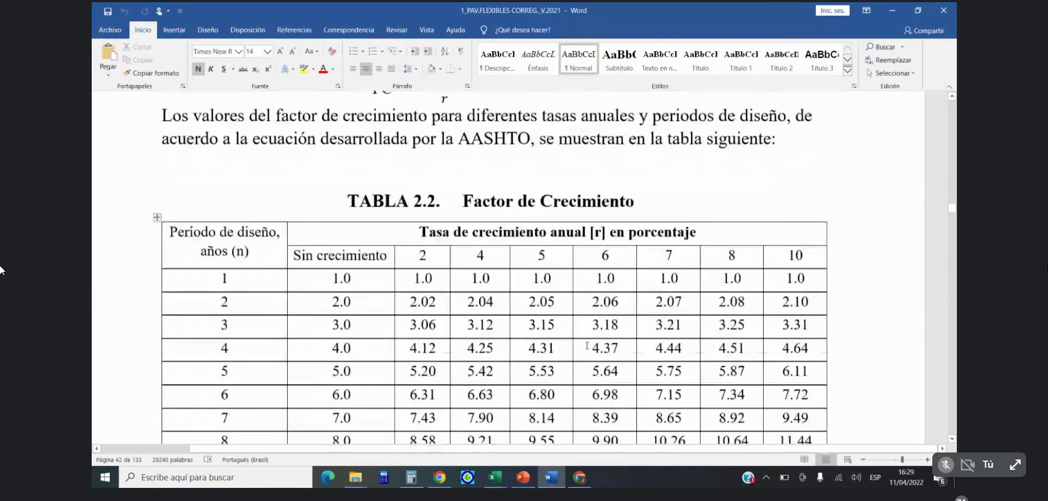
scroll(586, 344, "down", 8)
scroll(583, 342, "down", 8)
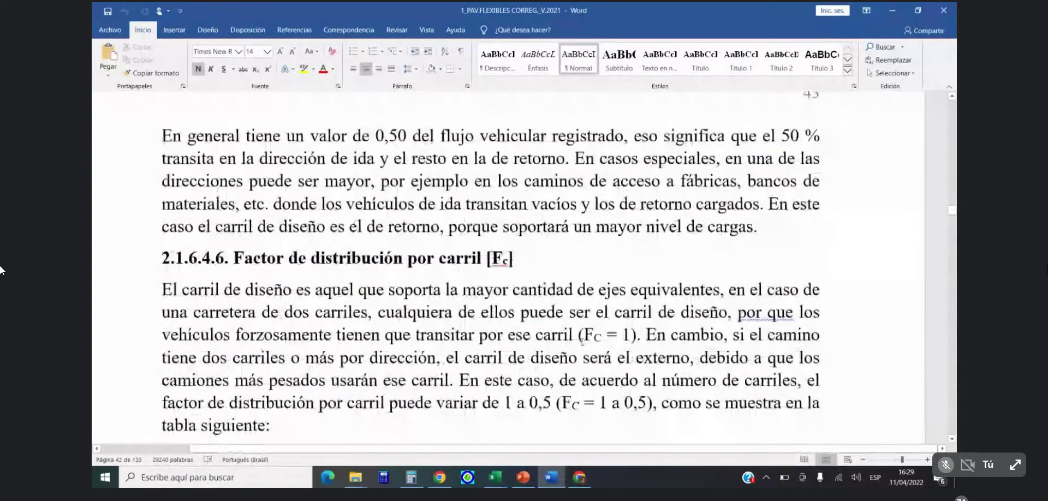
scroll(582, 341, "down", 7)
scroll(581, 342, "down", 5)
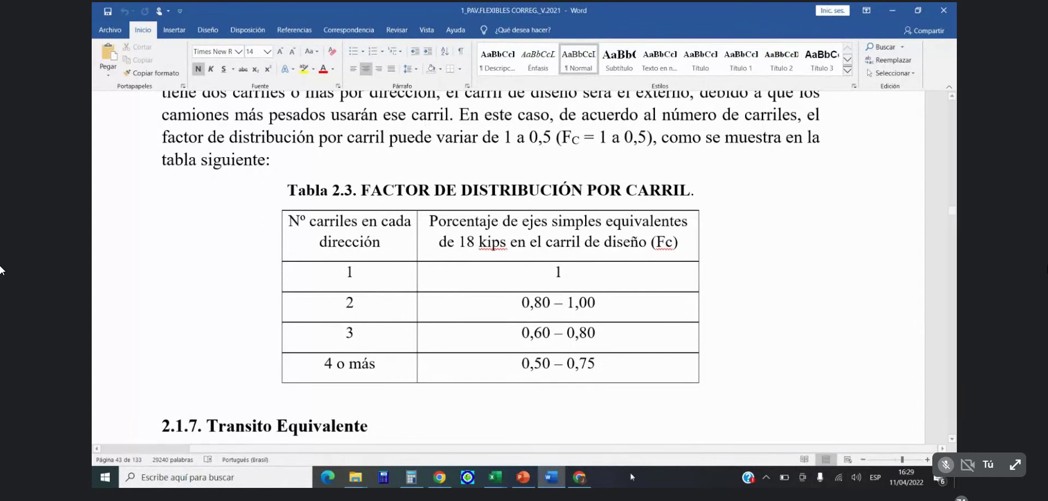
Step: Return to the Ejercicio Nº 1_2021 workbook in Excel, enter 0.9 as the lane factor Fc and center the Fd value
mouse_move(502, 481)
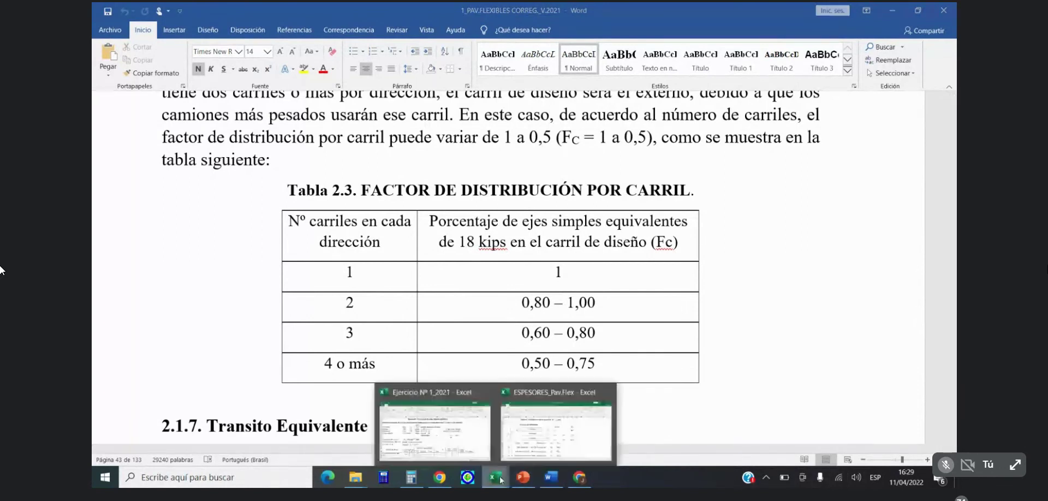
left_click(462, 451)
type("0.9")
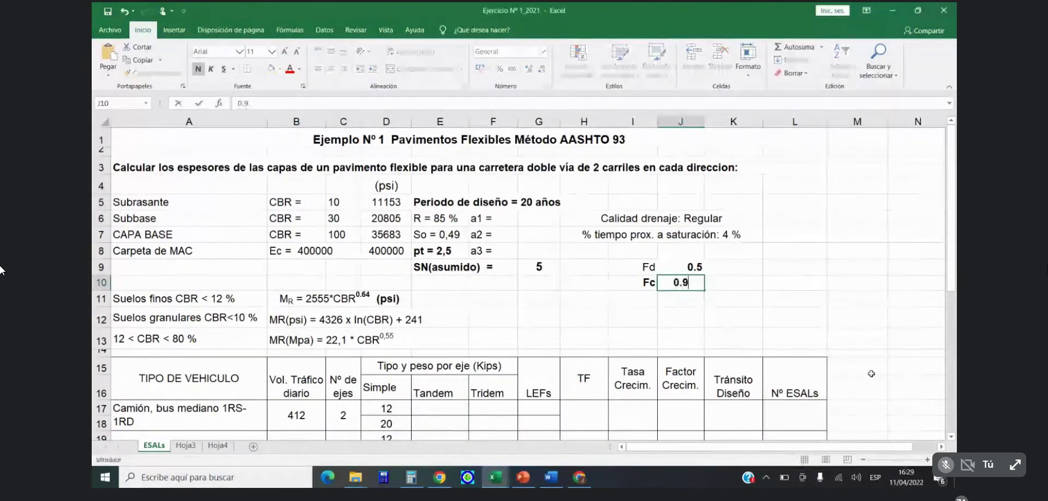
key("Return")
left_click(683, 264)
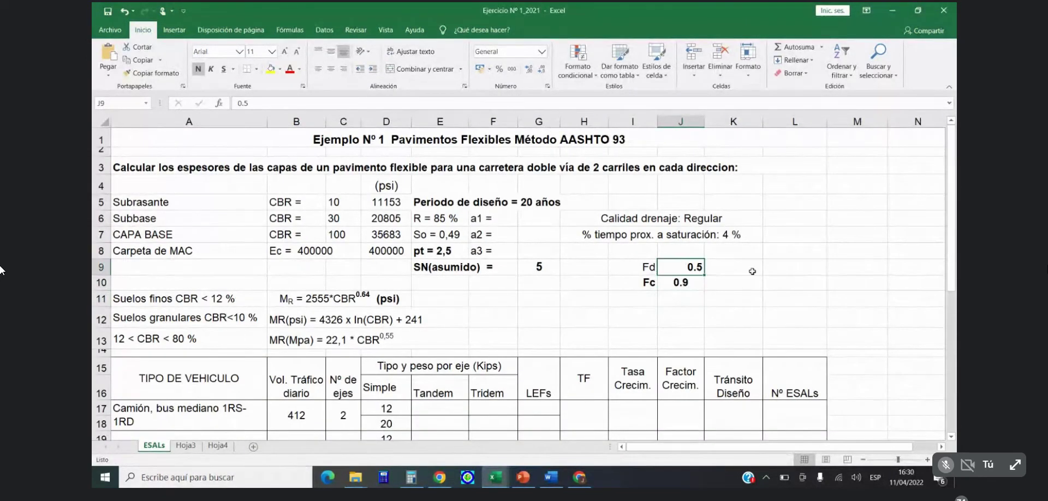
left_click(331, 69)
Step: Review the vehicle axle table, then switch to the Word guide and search for the equivalent load factor tables
scroll(382, 273, "down", 3)
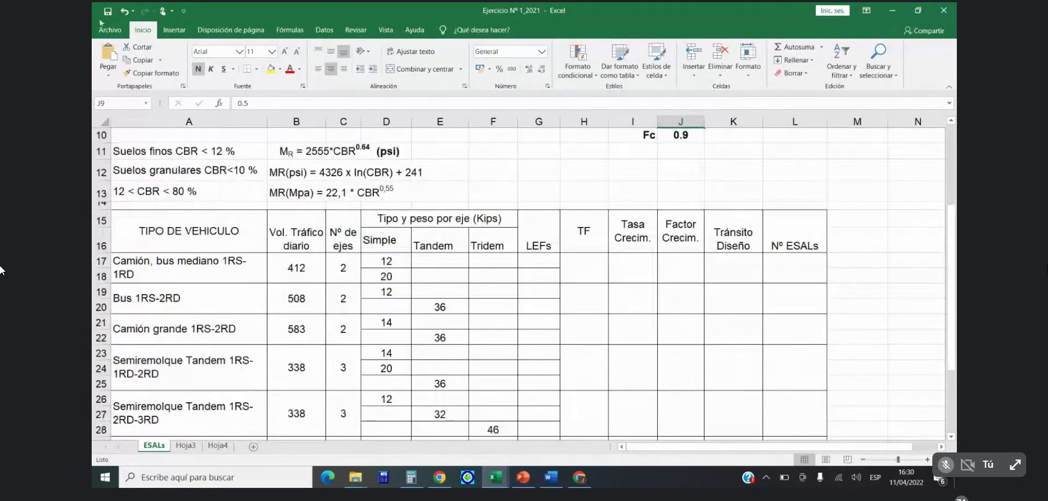
scroll(719, 401, "down", 1)
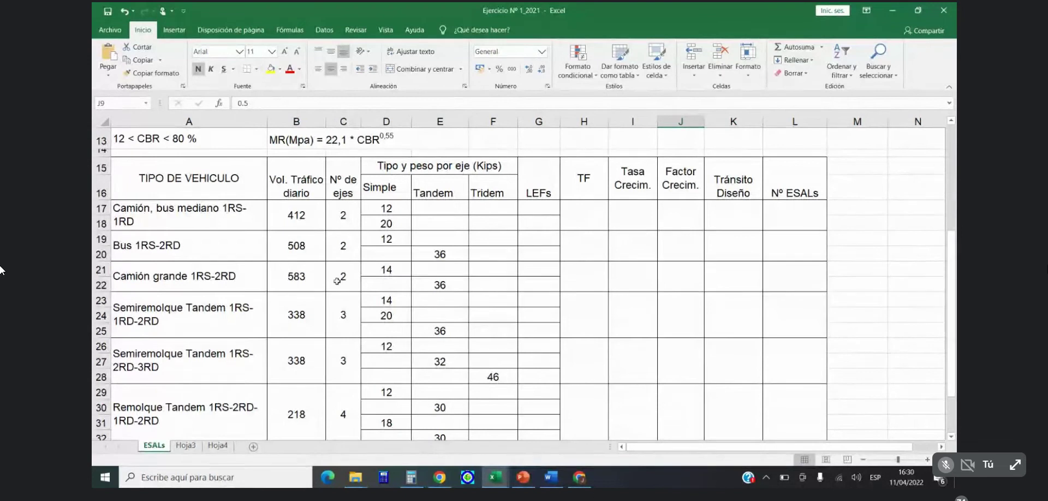
left_click(552, 484)
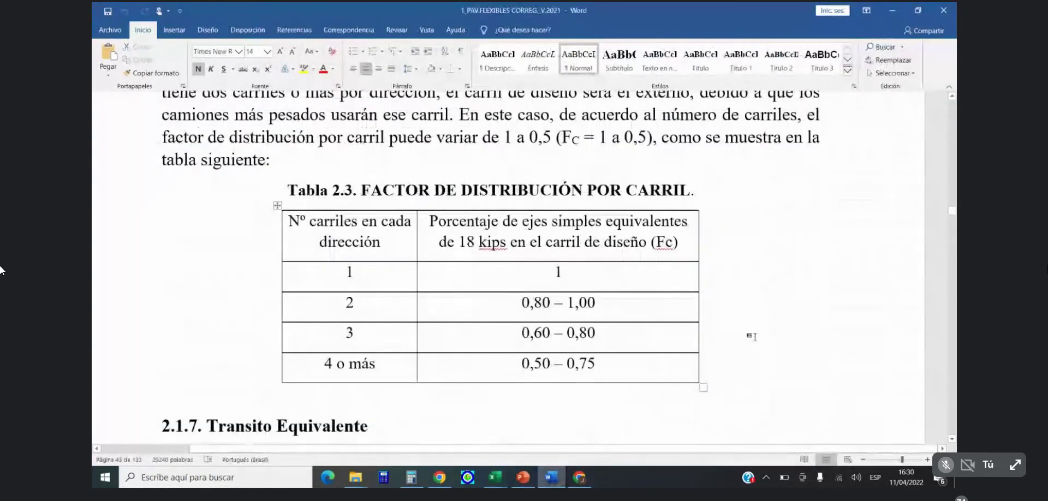
scroll(735, 342, "up", 1)
scroll(736, 342, "up", 3)
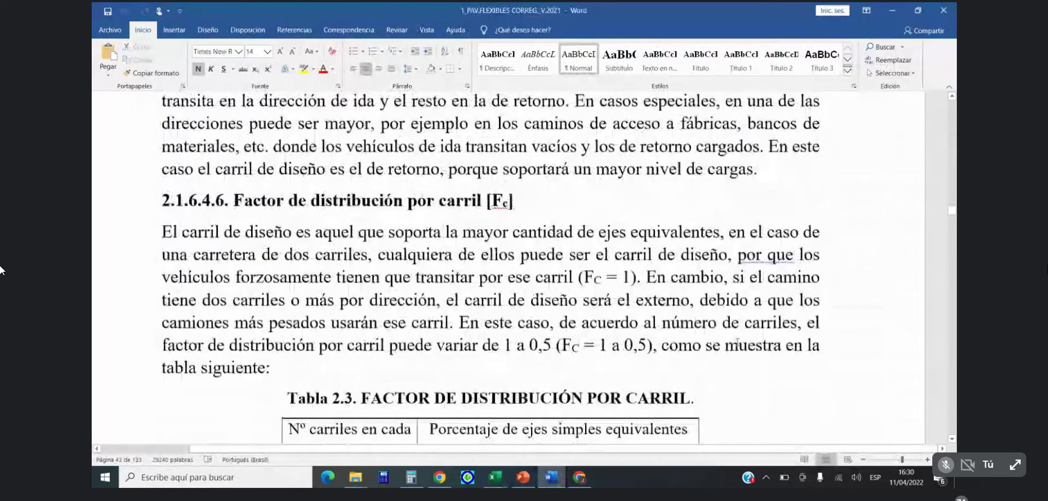
scroll(736, 344, "down", 5)
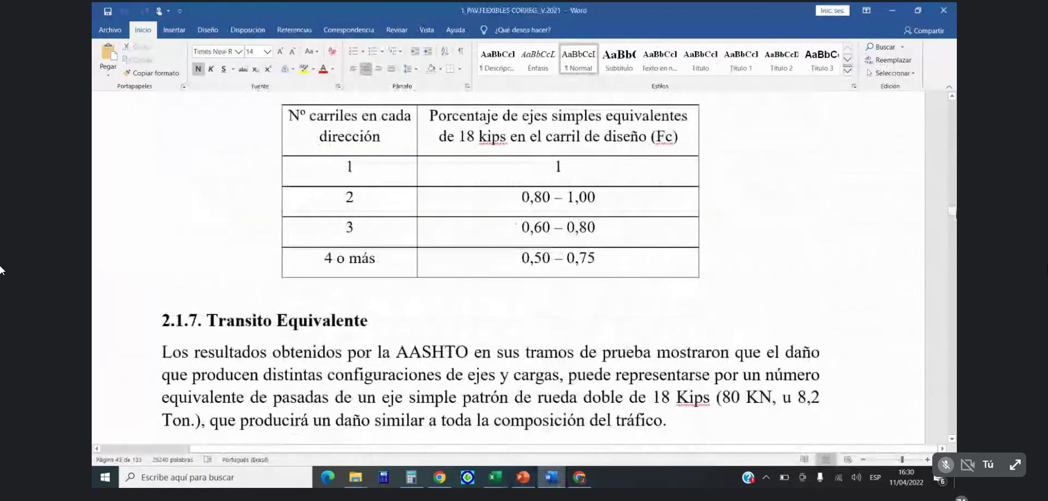
left_click_drag(954, 216, 954, 248)
scroll(748, 267, "up", 15)
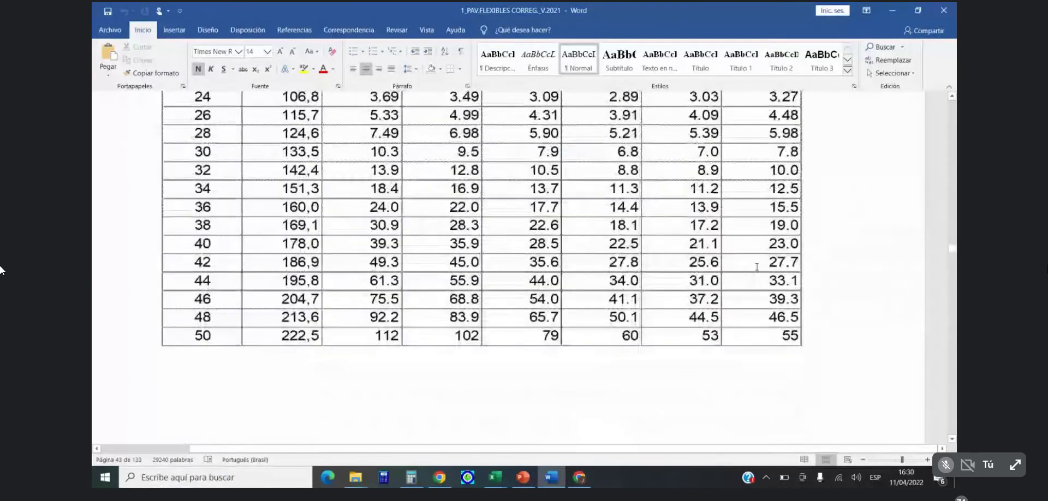
scroll(764, 263, "up", 2)
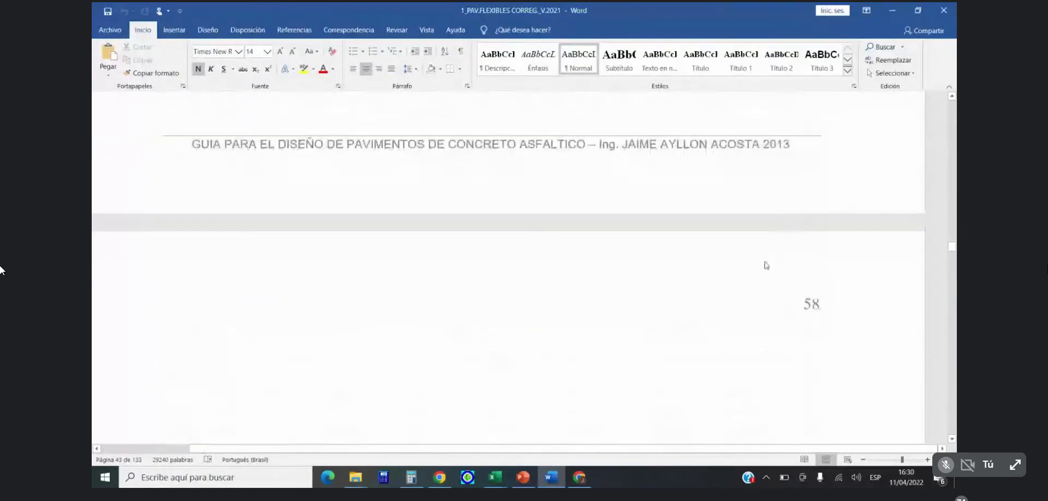
Step: Switch back to the Ejercicio Nº 1_2021 workbook in Excel and check the terminal serviceability pt in the design data
mouse_move(503, 481)
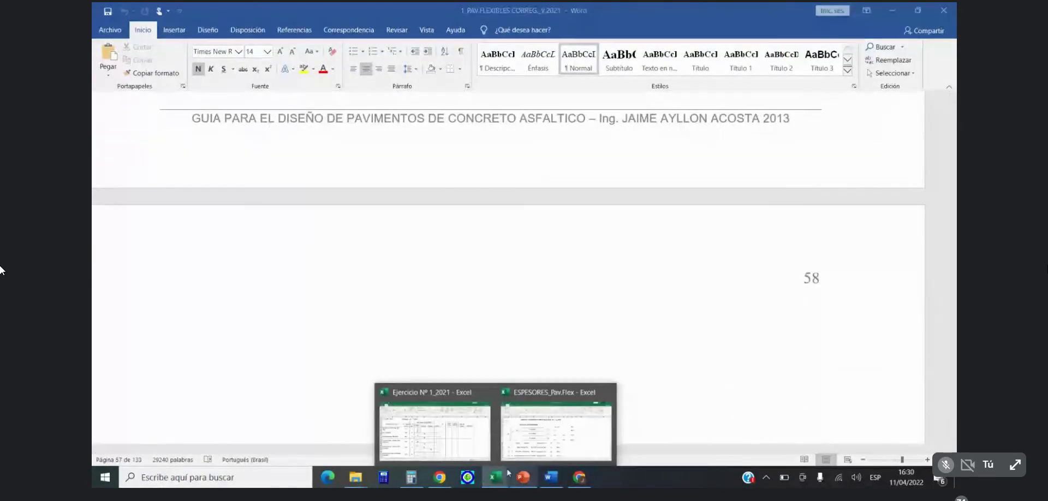
left_click(529, 430)
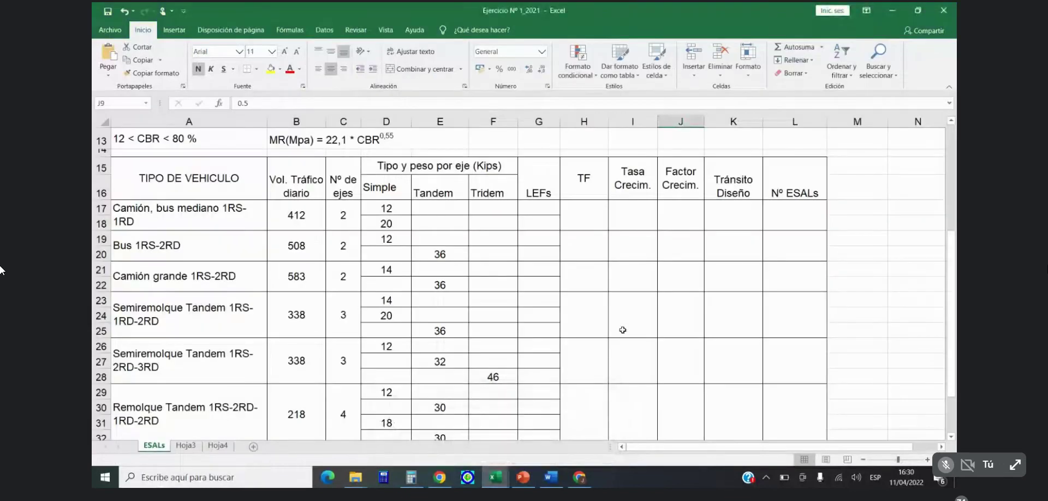
scroll(621, 331, "up", 4)
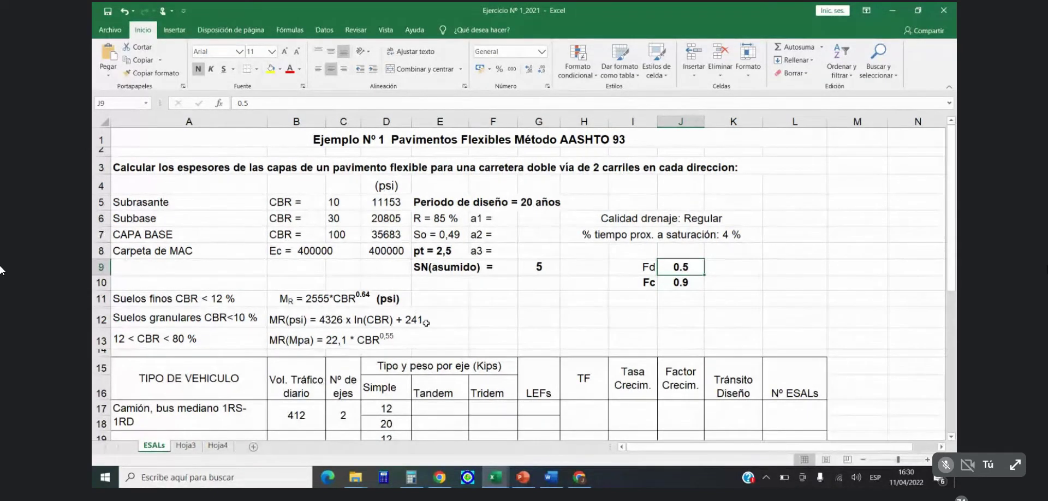
left_click(446, 253)
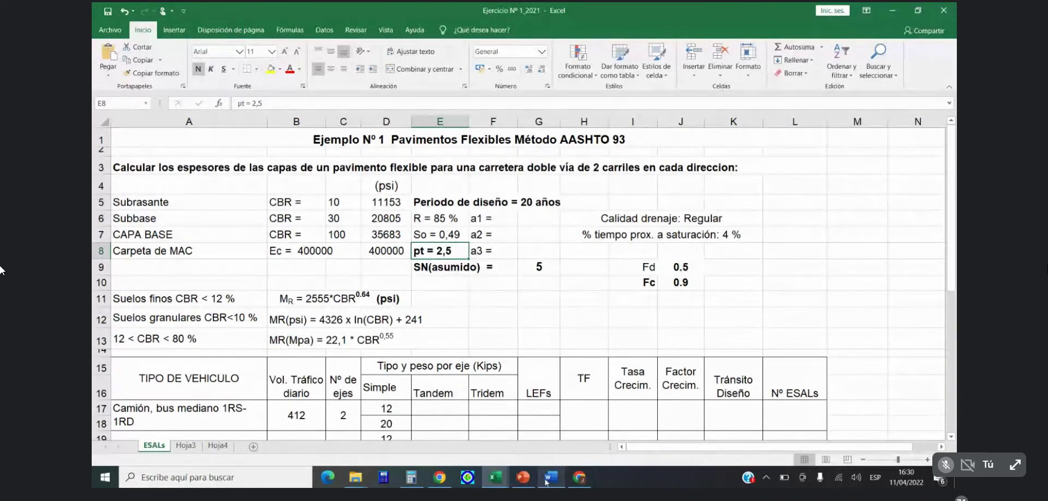
Step: Switch to the Word guide and find Tabla 3.4, the equivalent load factors for simple axles with pt = 2.5
mouse_move(549, 483)
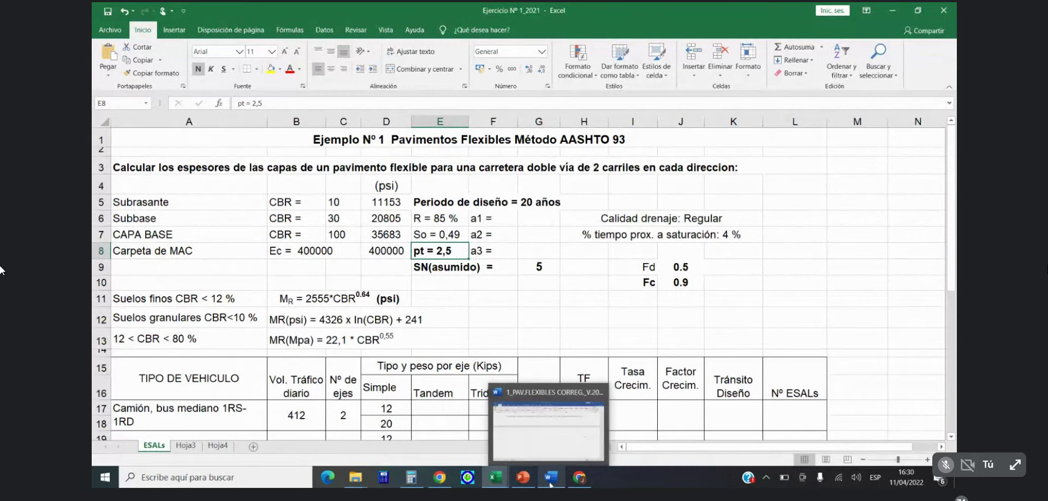
left_click(549, 482)
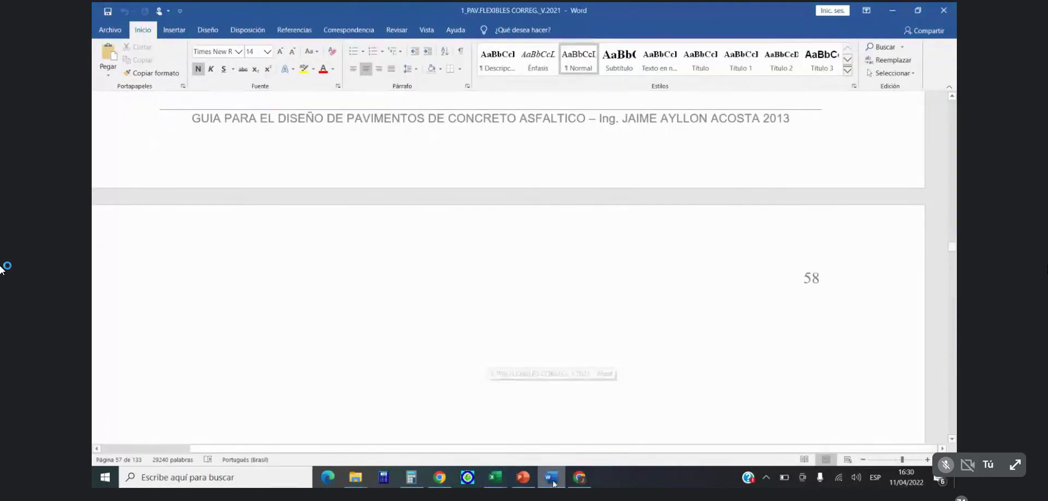
scroll(535, 402, "up", 1)
scroll(536, 402, "up", 6)
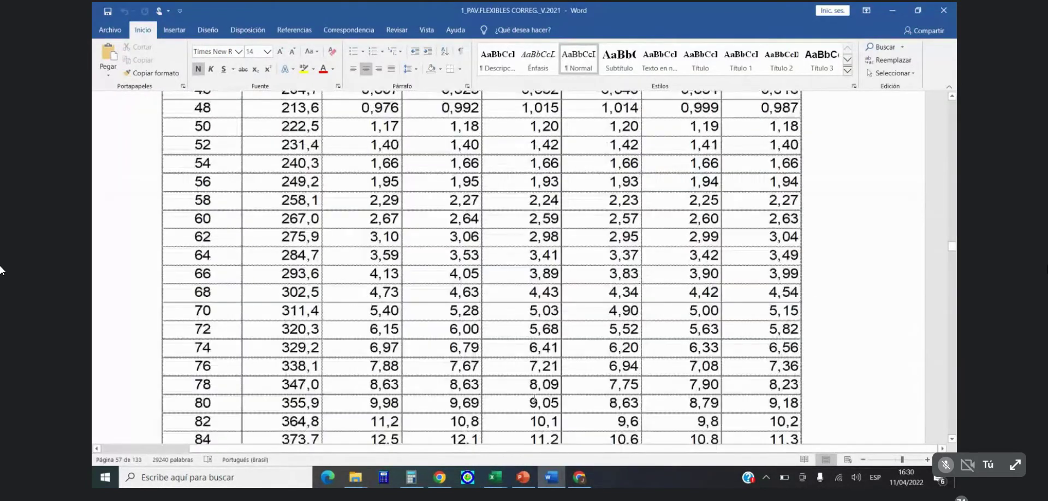
scroll(534, 400, "up", 7)
scroll(534, 399, "up", 2)
scroll(529, 406, "down", 10)
scroll(524, 416, "down", 5)
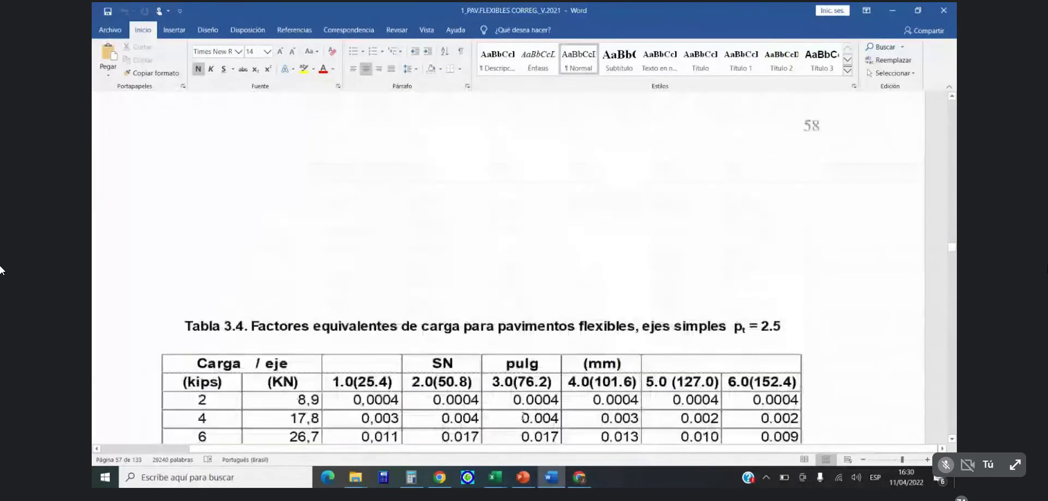
scroll(523, 418, "down", 3)
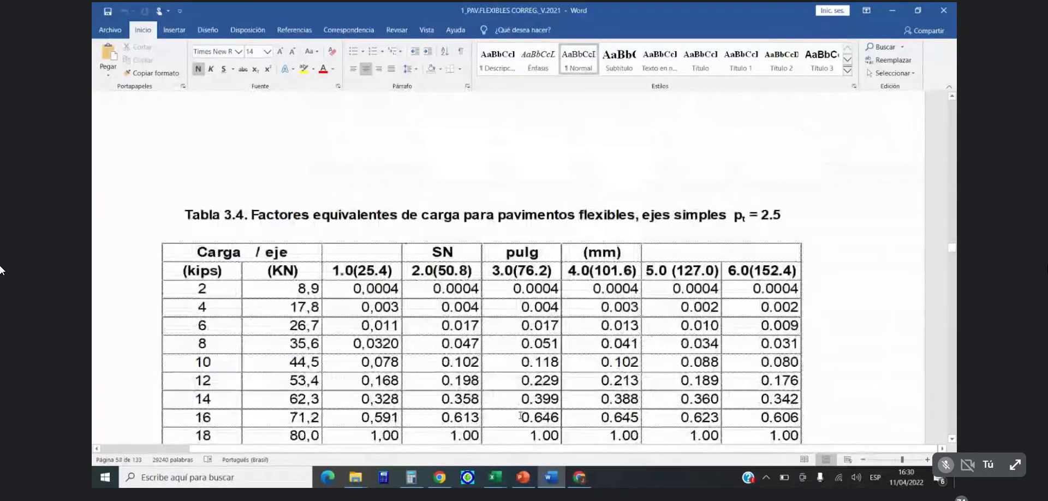
scroll(521, 416, "down", 3)
scroll(521, 416, "down", 1)
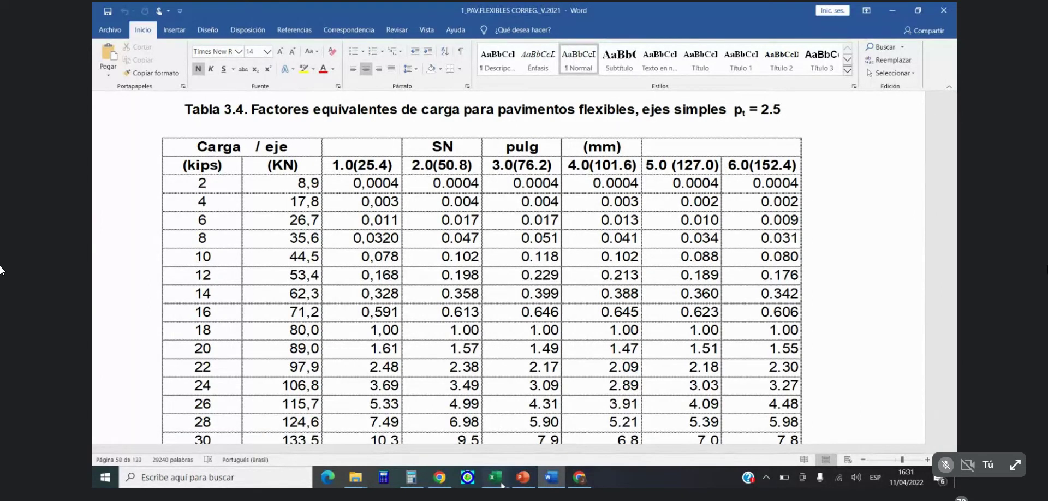
Step: Examine the axle types and loads in the Excel exercise's vehicle table and compare them with Tabla 3.4 in the Word guide
mouse_move(502, 484)
mouse_move(456, 429)
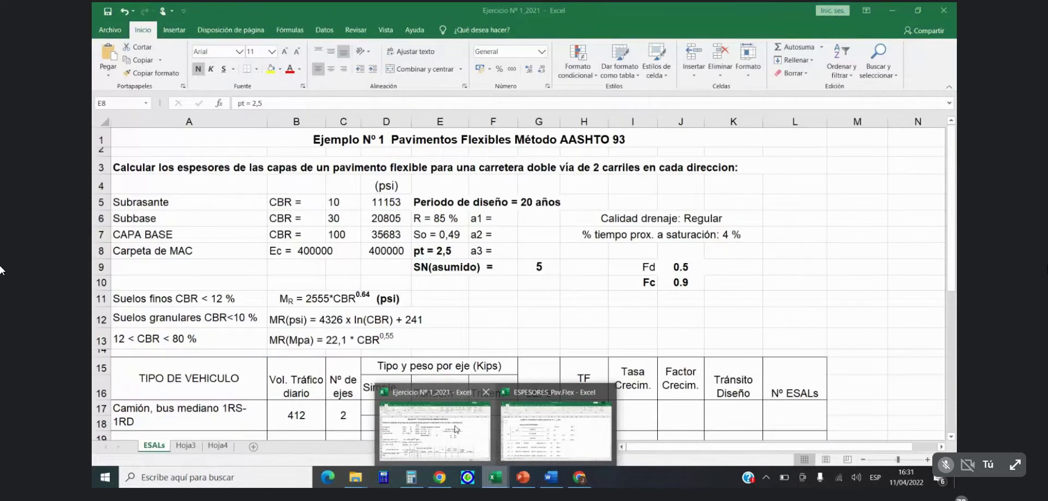
left_click(456, 429)
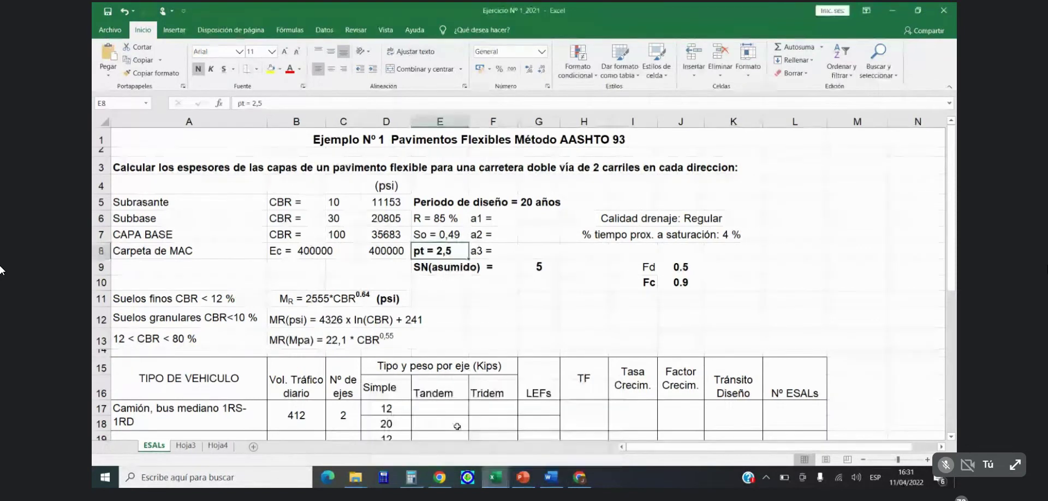
scroll(601, 386, "down", 1)
scroll(600, 385, "down", 4)
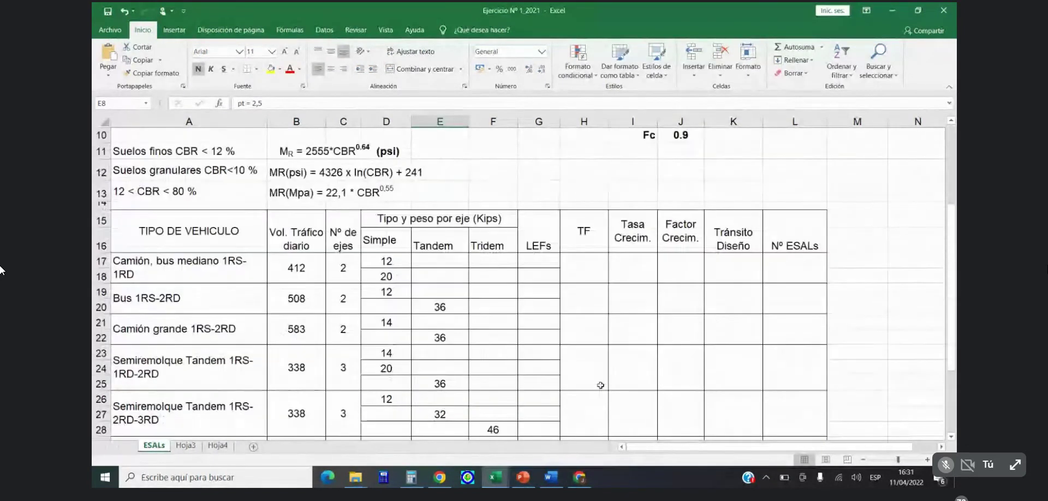
scroll(612, 400, "up", 1)
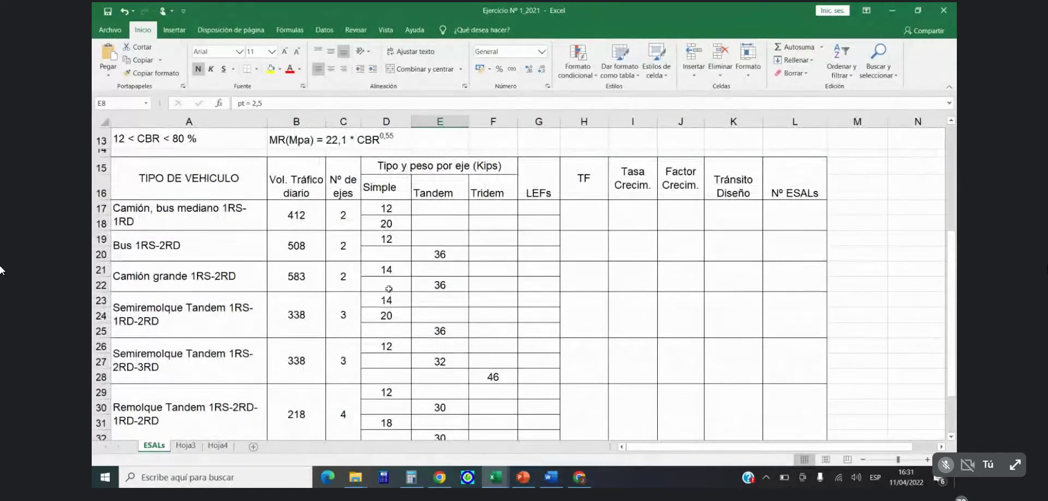
left_click(551, 478)
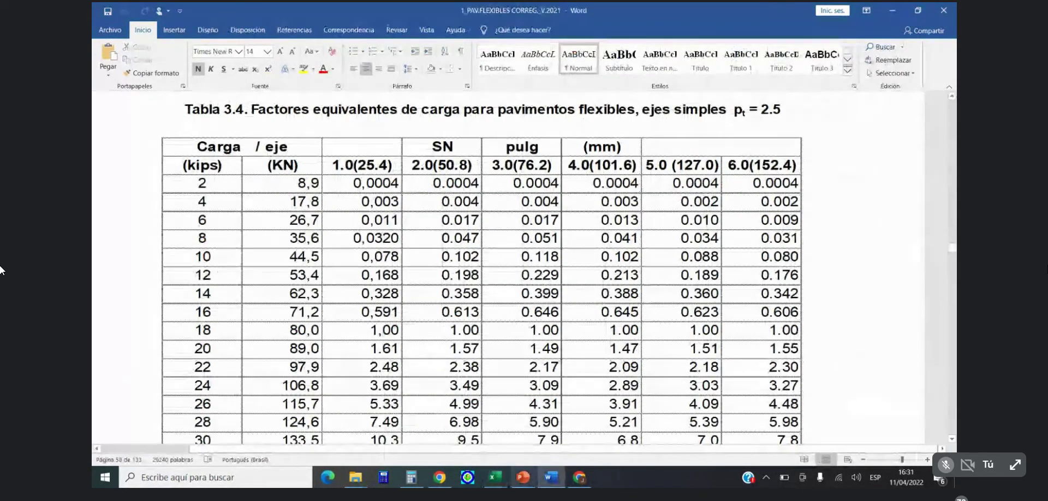
Step: Return to the Excel exercise and left-align the assumed structural number SN in cell G9
mouse_move(502, 482)
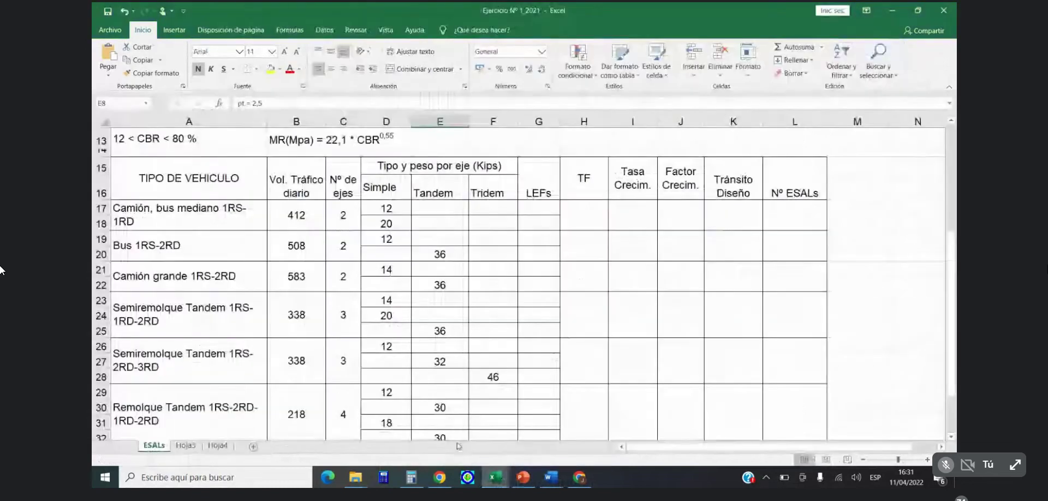
left_click(445, 434)
scroll(460, 134, "up", 2)
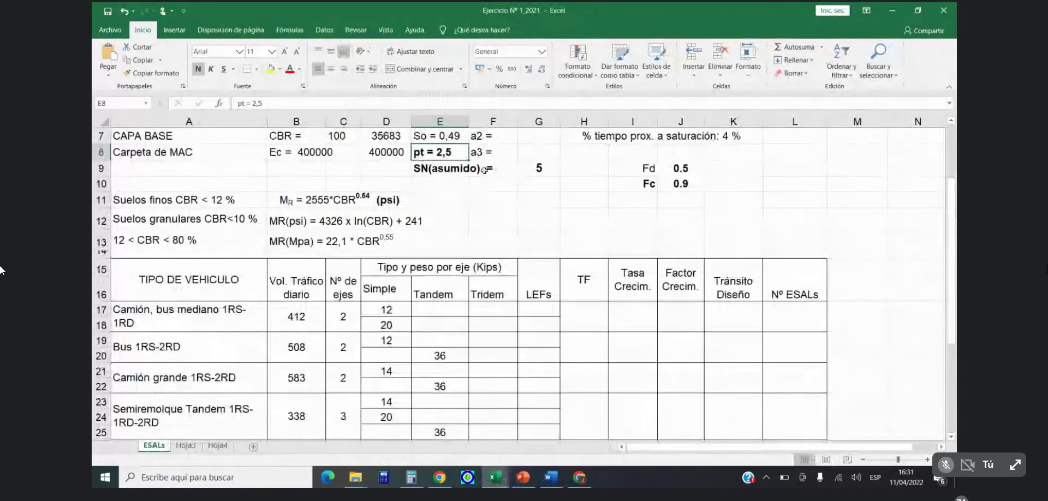
left_click(546, 165)
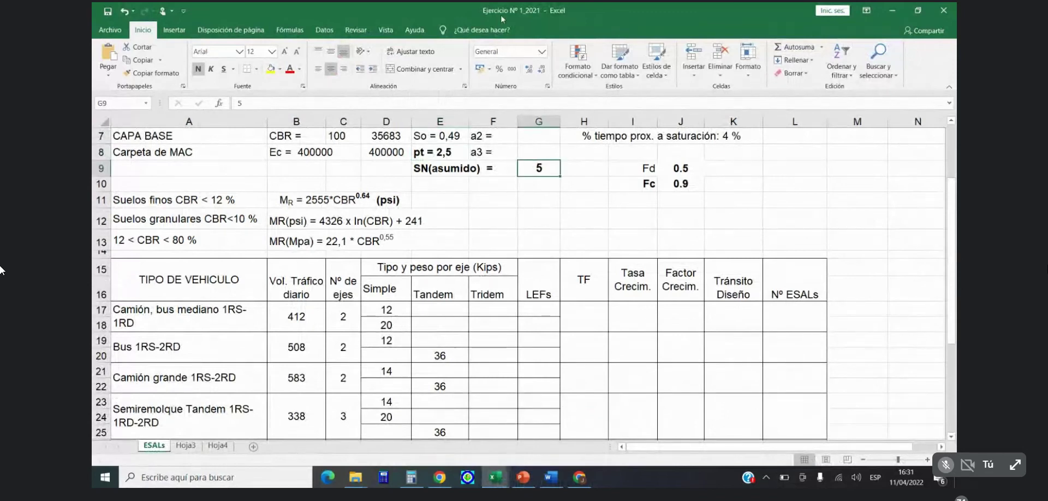
left_click(322, 70)
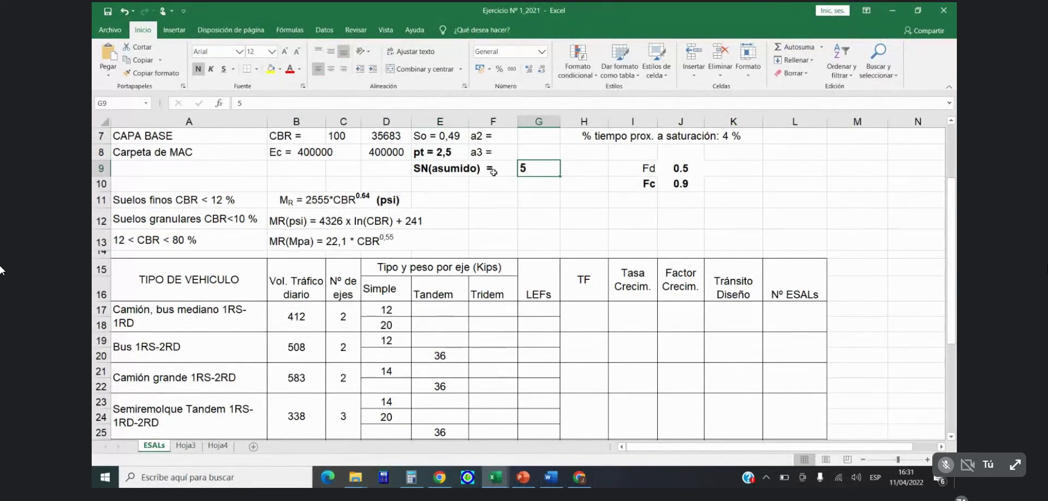
Step: Consult Tabla 3.4 in the Word guide for the 12-kip simple axle, then enter LEF 0.189 in cell G17 of the Excel exercise
left_click(588, 211)
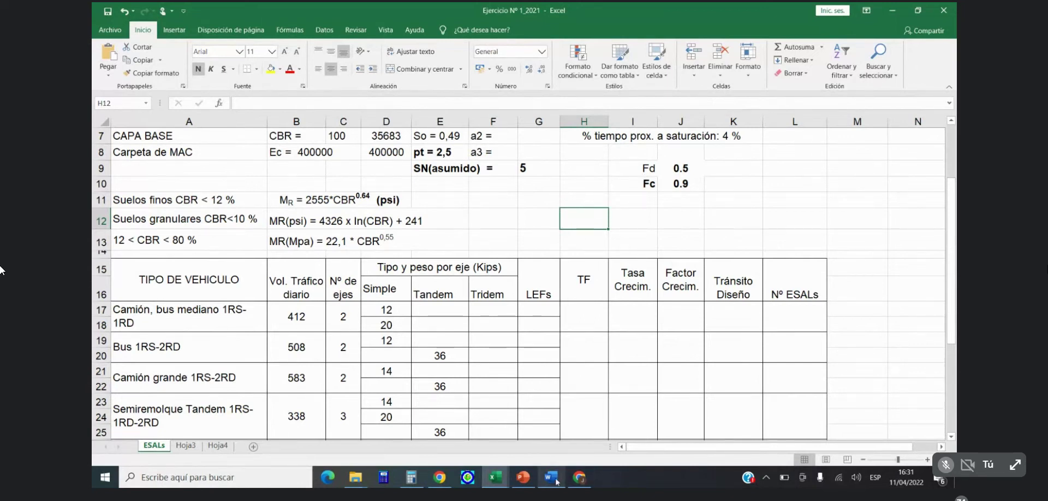
mouse_move(555, 481)
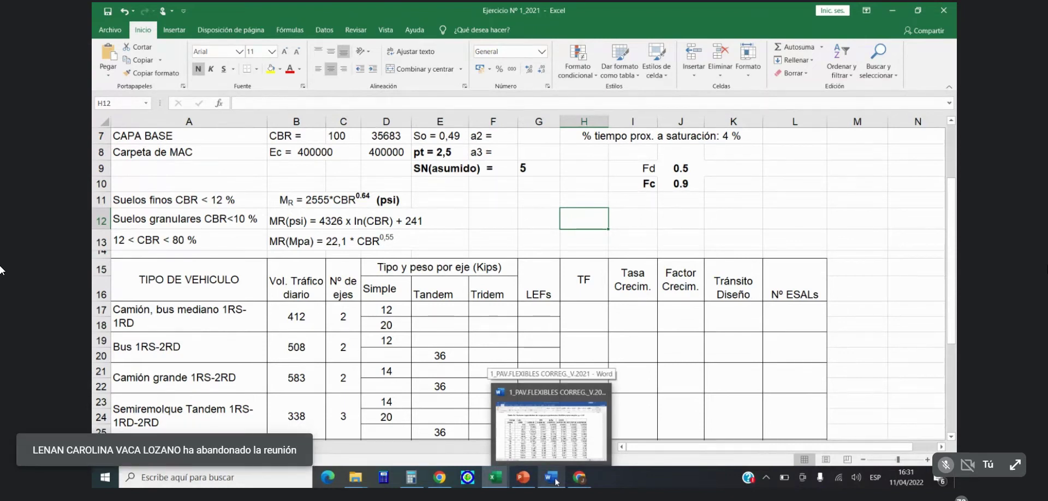
left_click(555, 481)
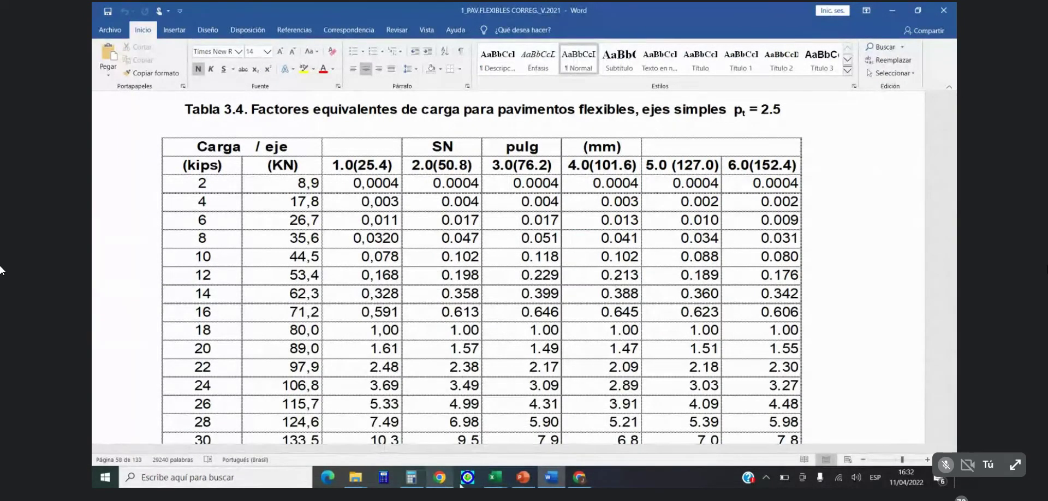
left_click(496, 481)
left_click(435, 431)
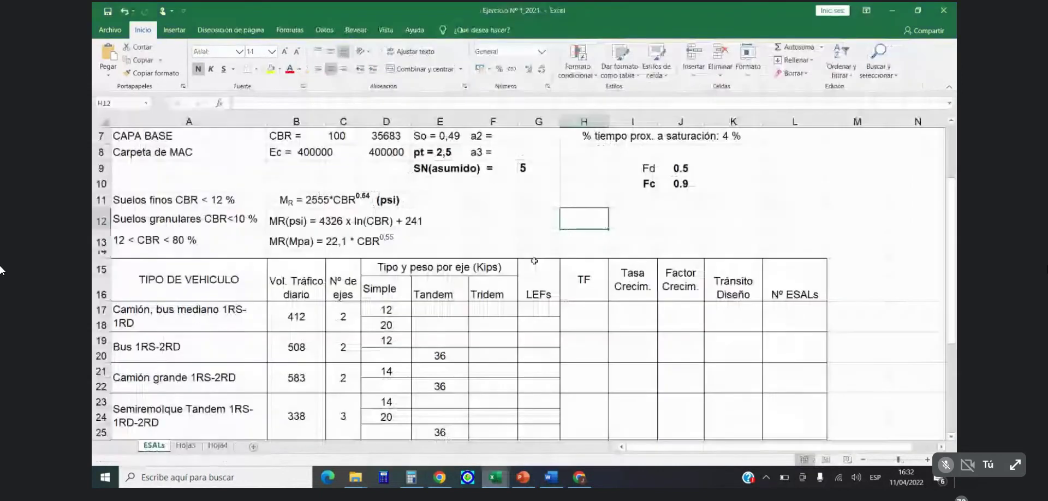
left_click(536, 308)
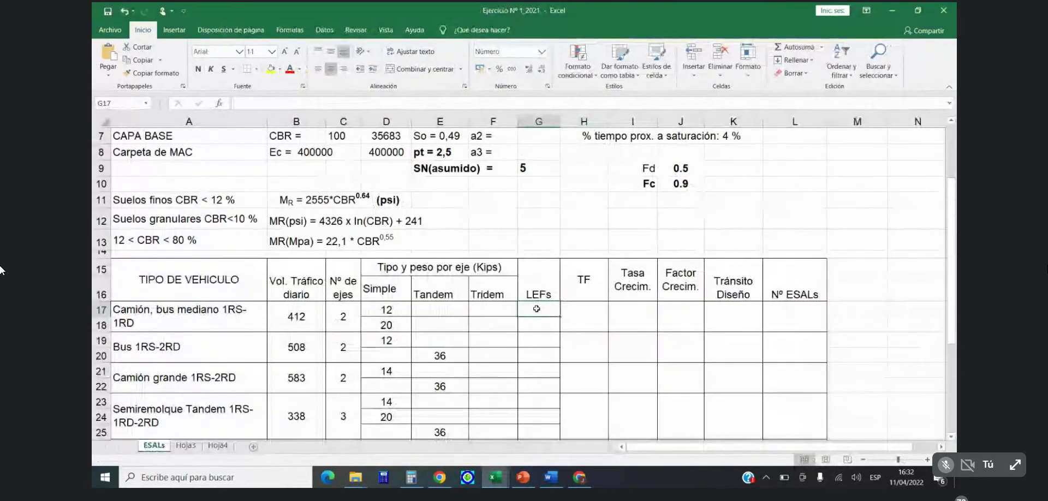
type("0.189")
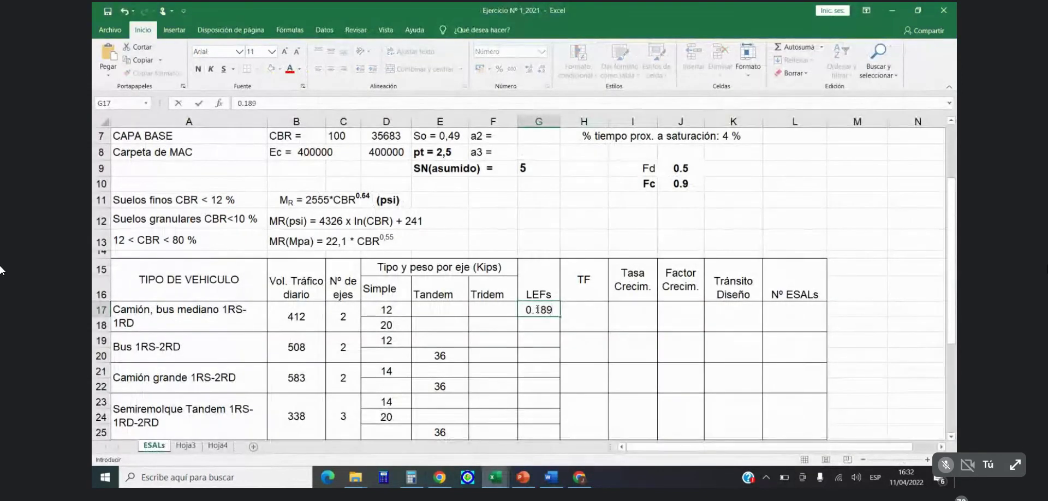
key("Return")
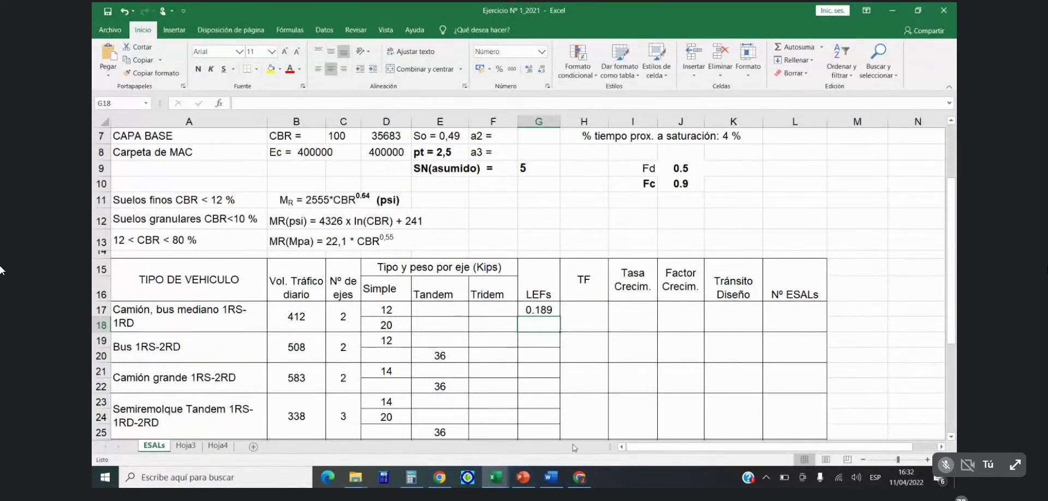
Step: Check Tabla 3.4 in Word again and enter LEF 0.36 in Excel cell G21 for the Camión grande's 14-kip simple axle
left_click(551, 478)
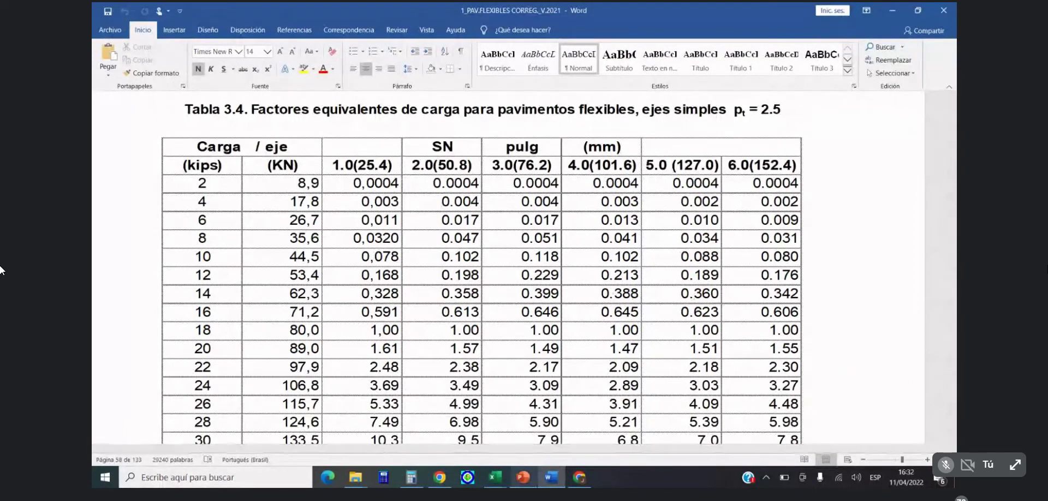
left_click(502, 477)
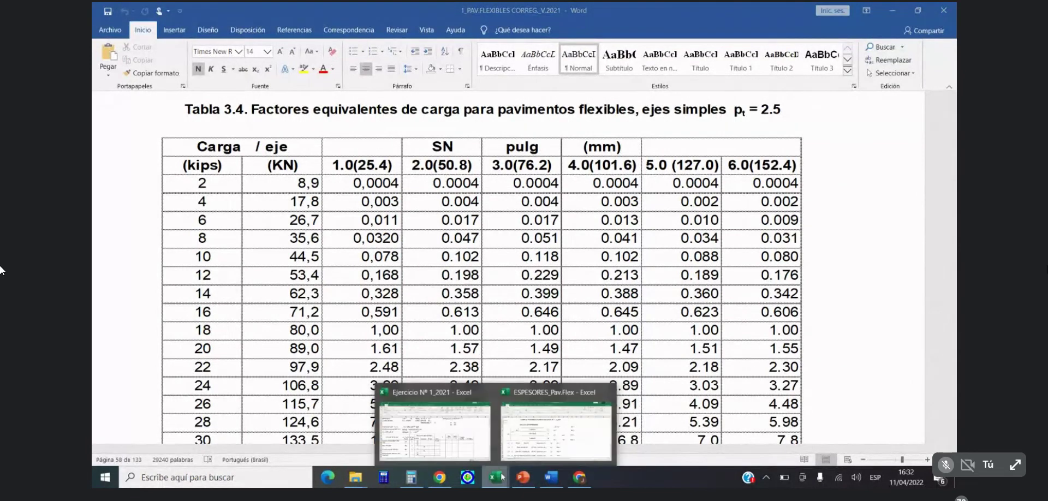
left_click(467, 446)
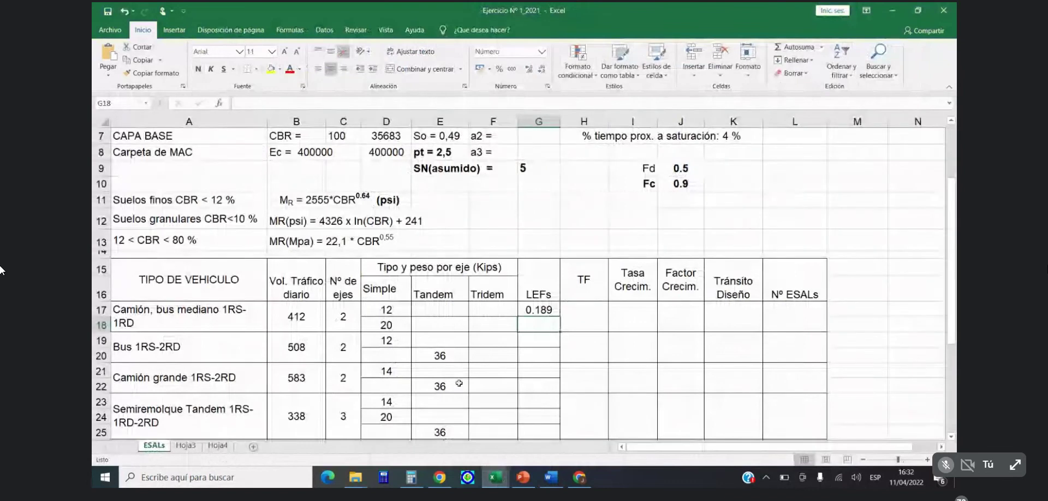
left_click(533, 371)
type("0")
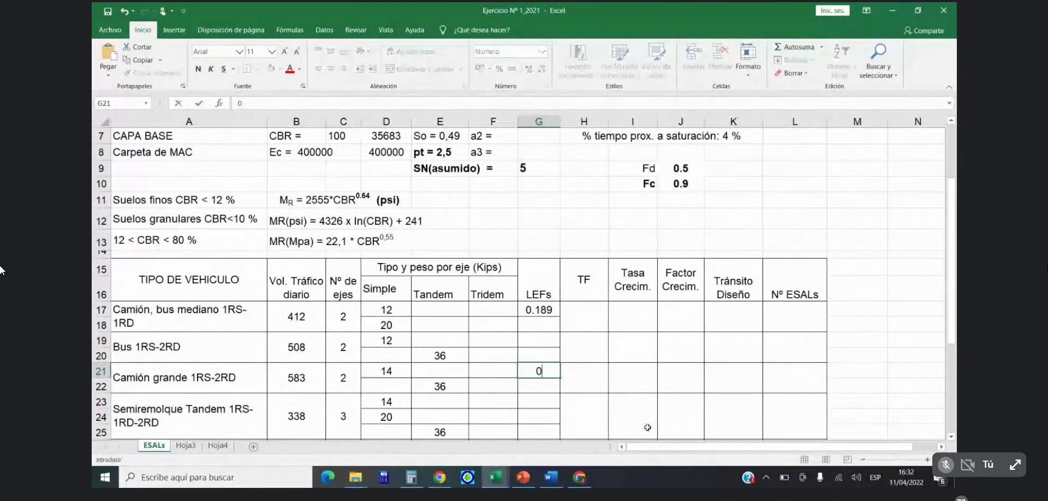
type(".36")
key("Return")
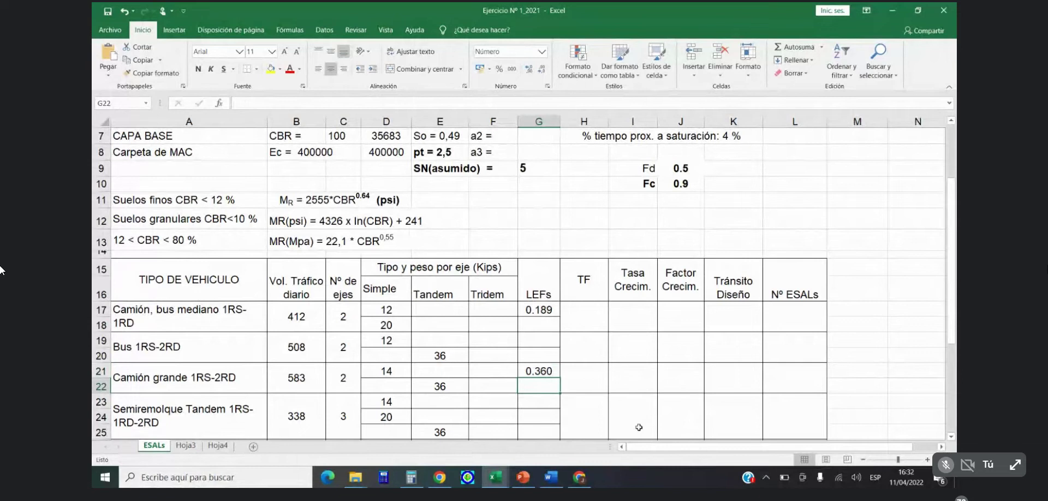
Step: Recheck Tabla 3.4 in Word, then enter LEFs in Excel: 1.51 in G18 for the 20-kip axle and 0.189 in G19 for the Bus
key("alt+Tab")
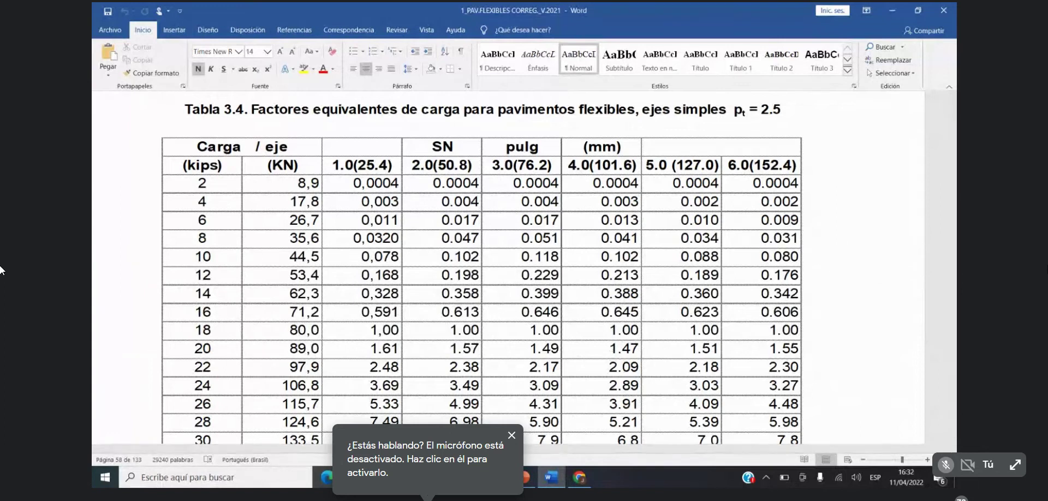
left_click(636, 409)
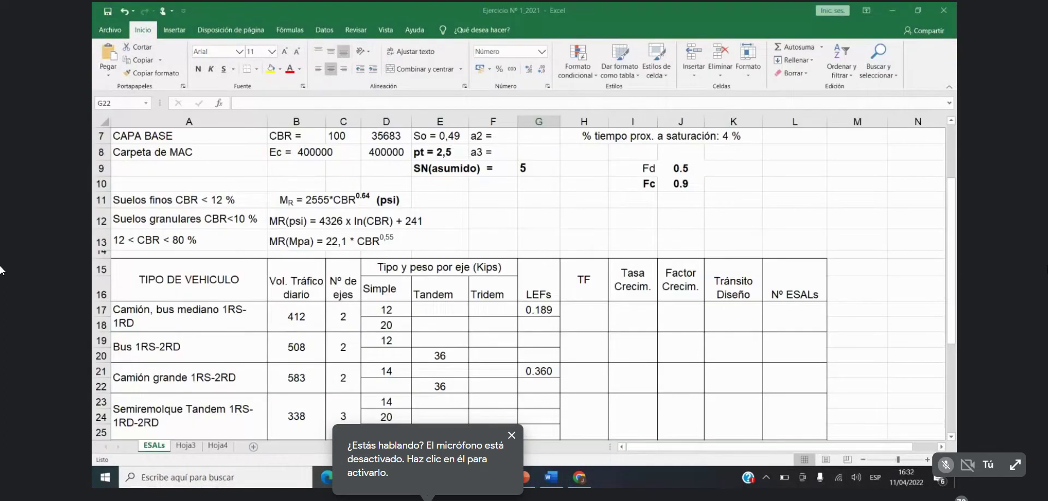
left_click(521, 328)
type("1.510")
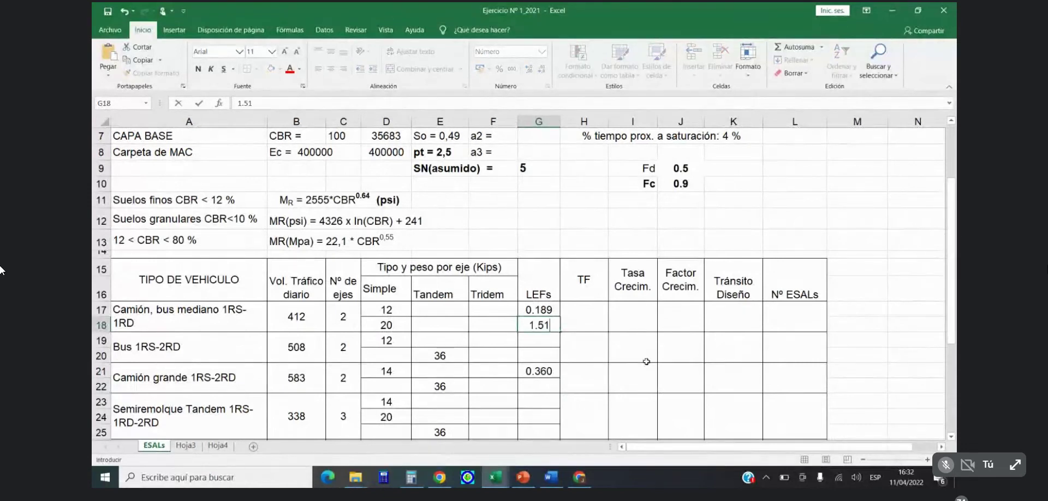
key("Return")
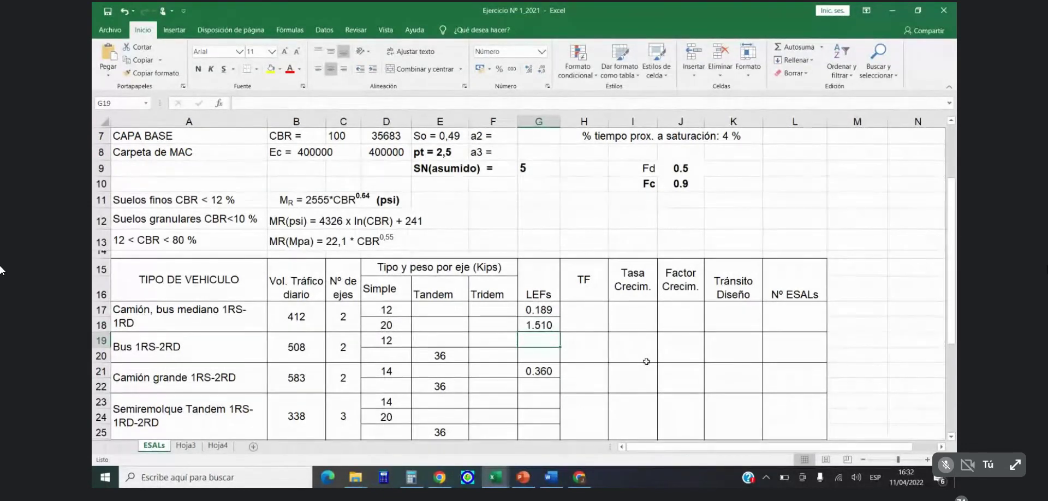
type("0.189")
key("Return")
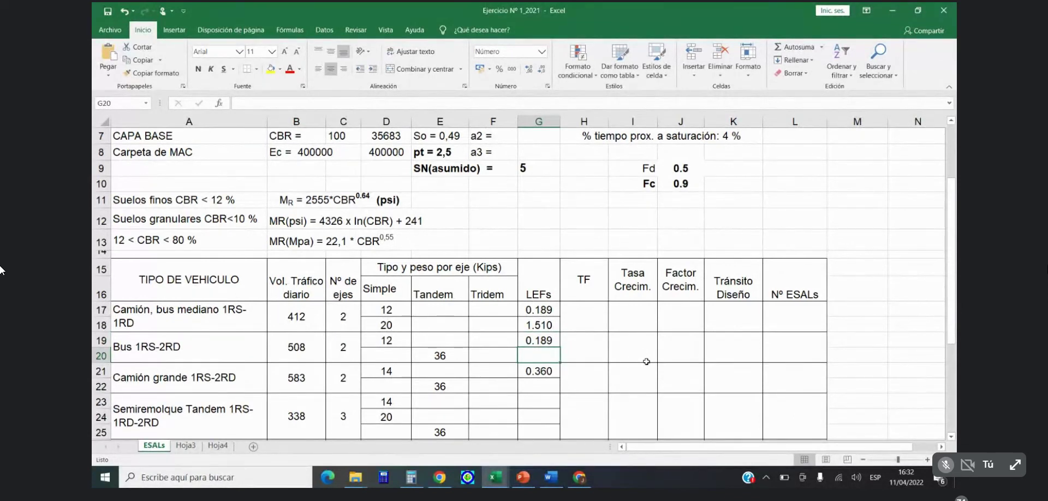
Step: Enter LEFs 0.36 in G23 and 1.51 in G24 for the Semiremolque Tandem 1RS-1RD-2RD's 14- and 20-kip simple axles
key("Return")
key("Return")
key("Return")
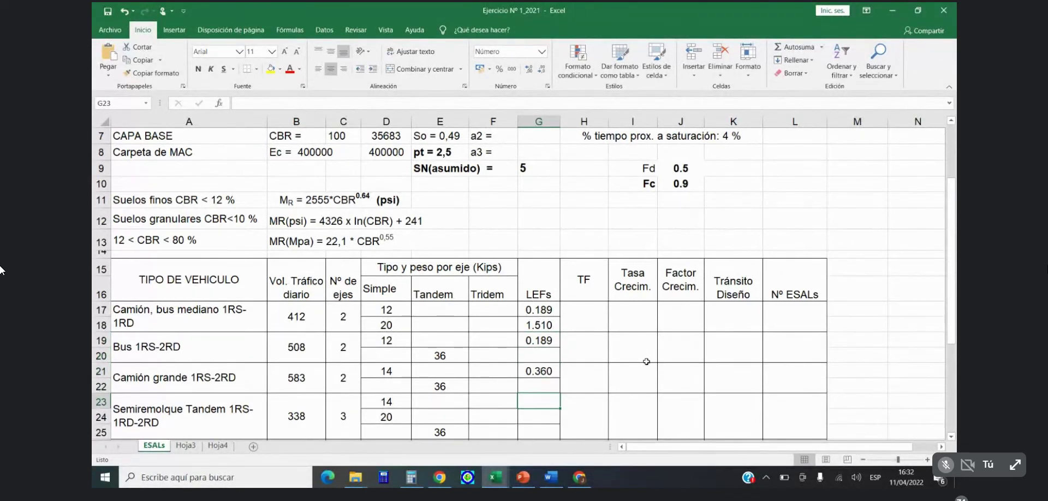
type("0.36")
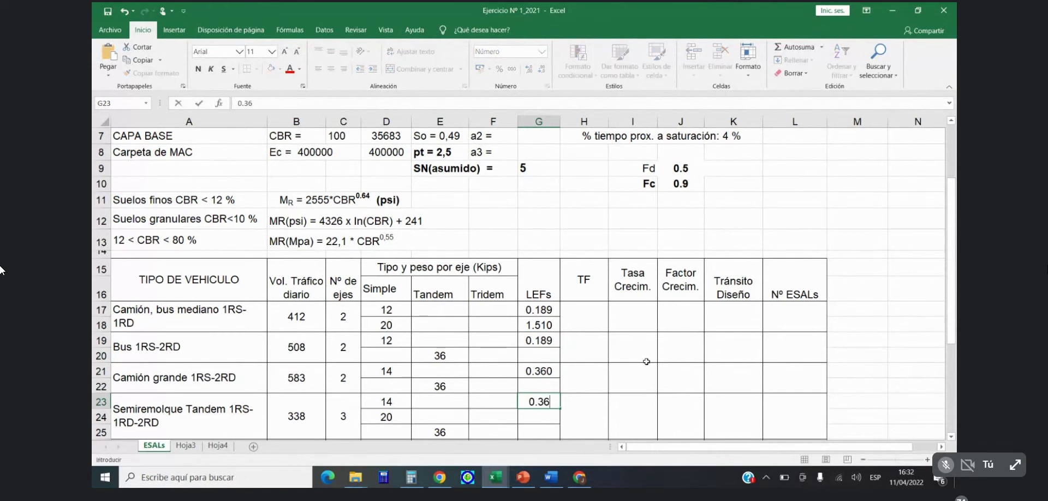
key("Return")
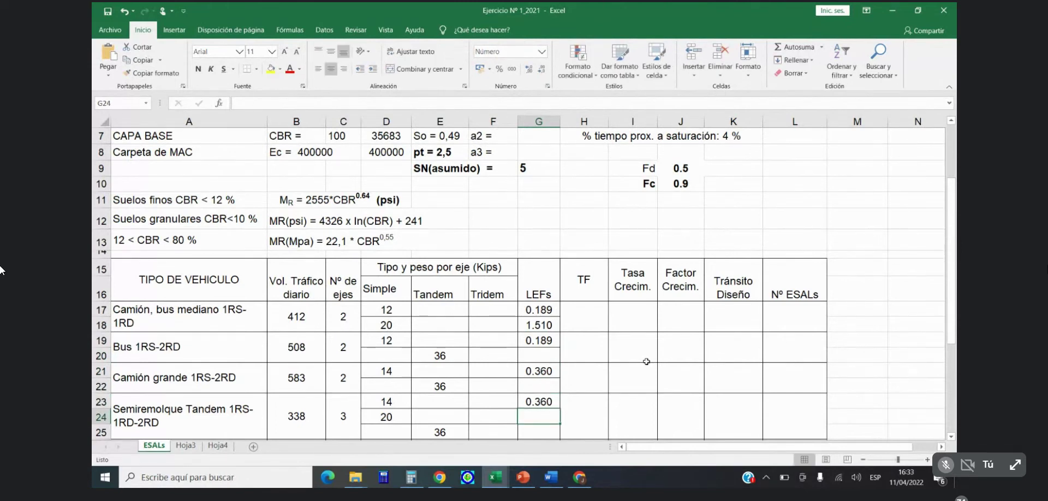
type("1.51")
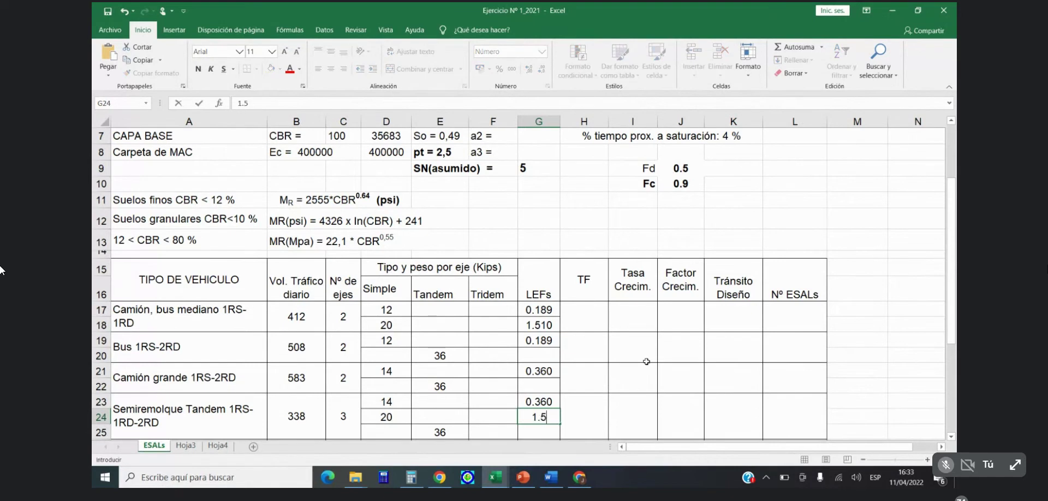
key("Return")
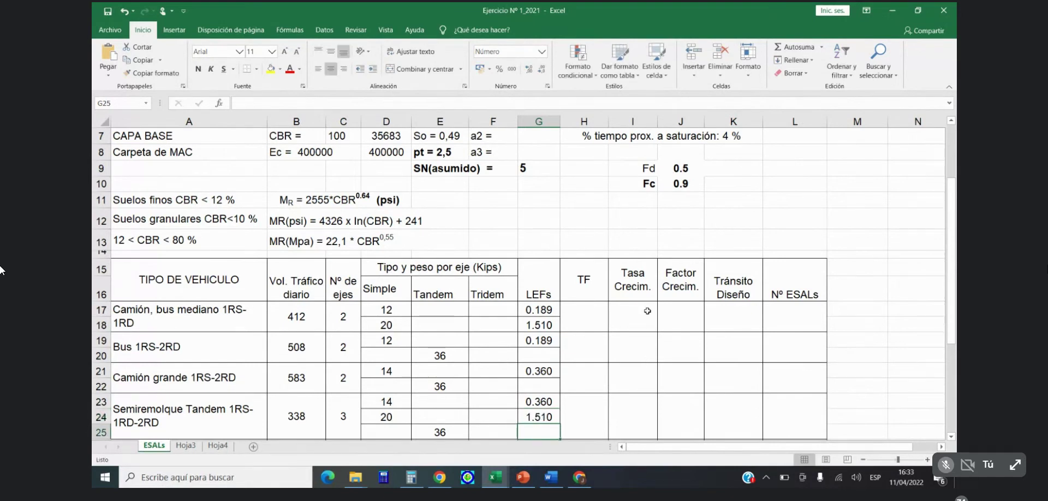
Step: Enter LEF 0.189 in G26 for the 12-kip simple axle of the Semiremolque Tandem 1RS-2RD-3RD
scroll(655, 325, "down", 3)
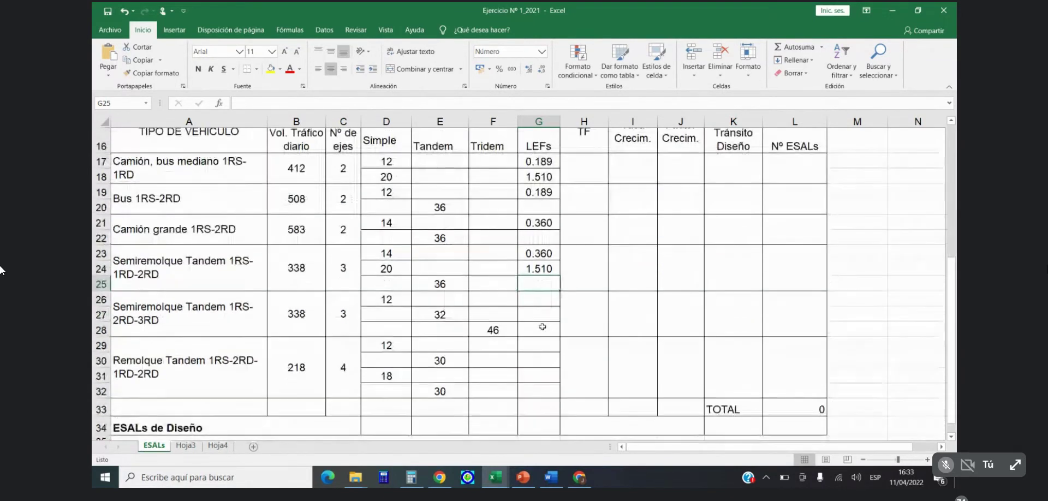
left_click(534, 303)
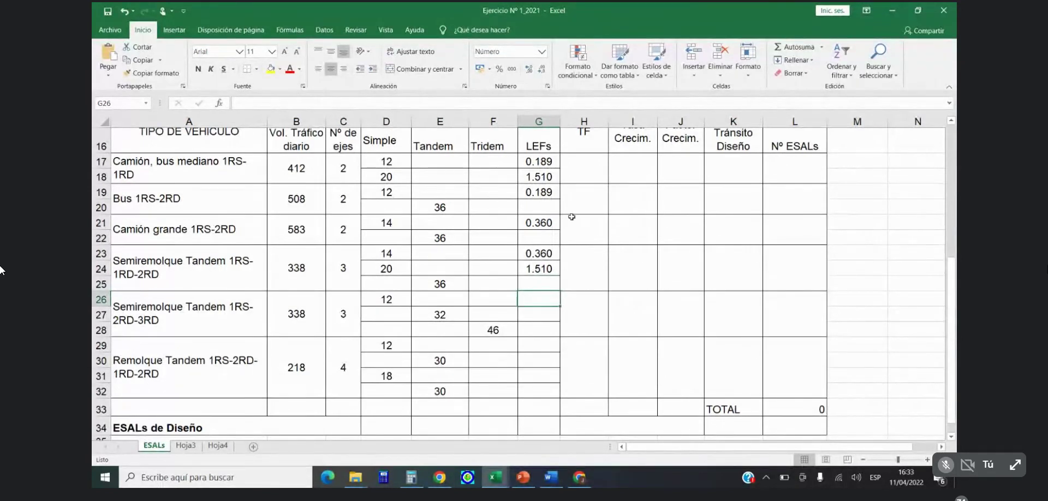
type("0.189")
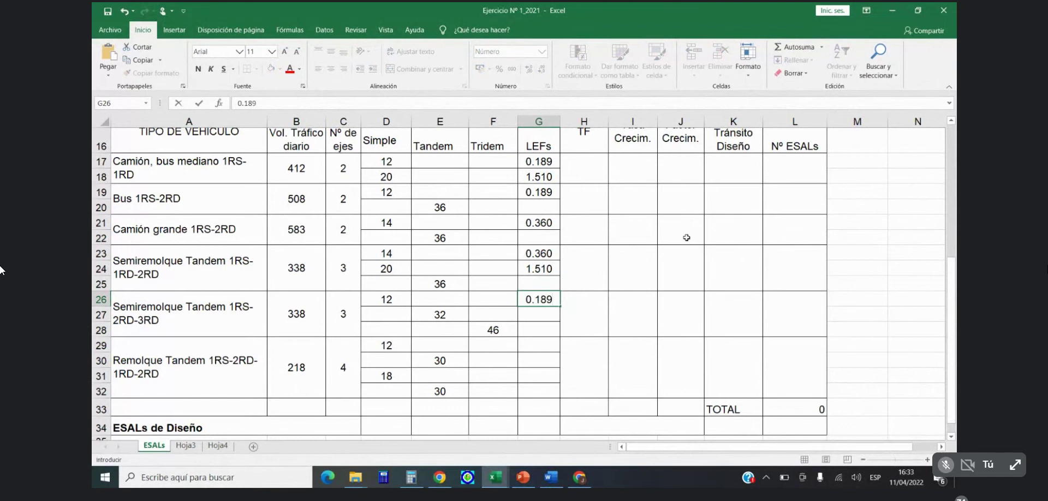
key("Return")
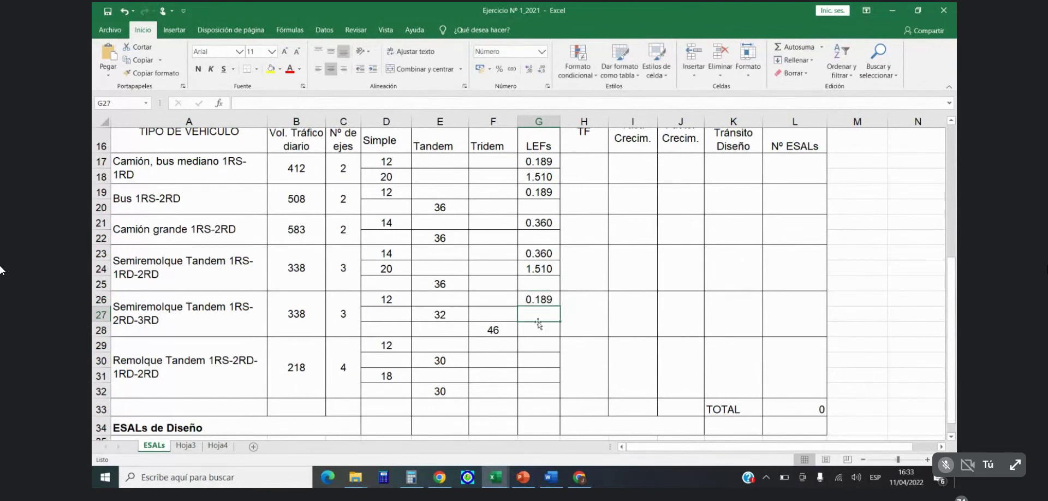
Step: Enter the Remolque Tandem's simple-axle LEFs: 0.189 in G29 for 12 kips and 1 in G31 for 18 kips
left_click(538, 342)
type("0.189")
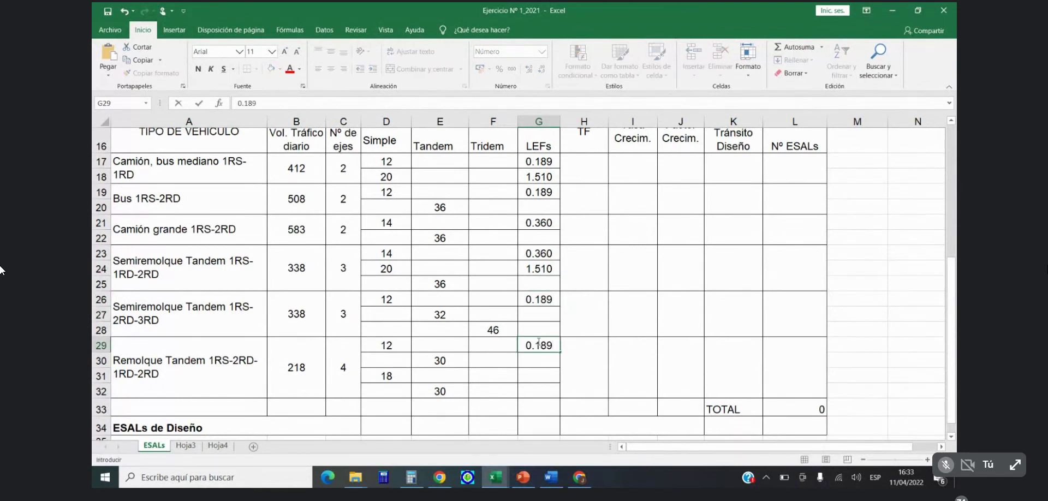
key("Return")
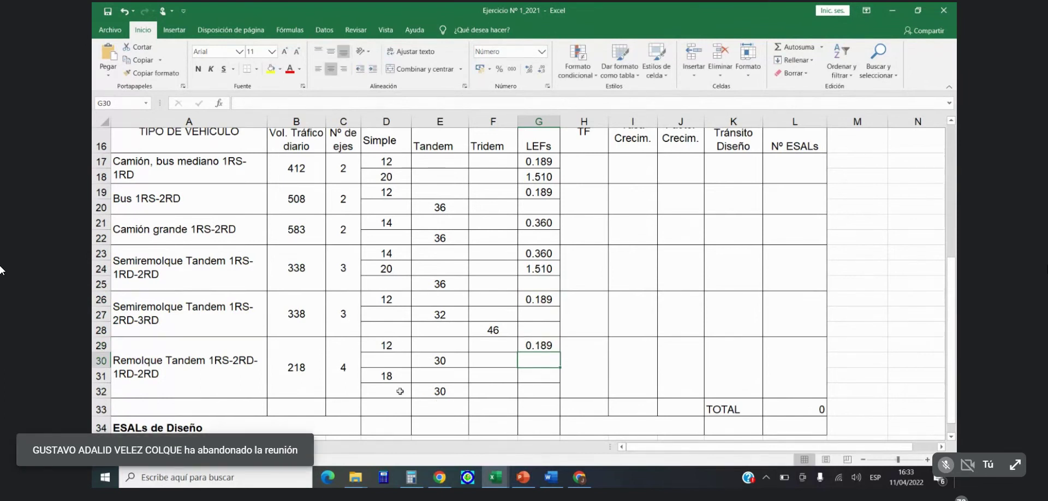
left_click(539, 377)
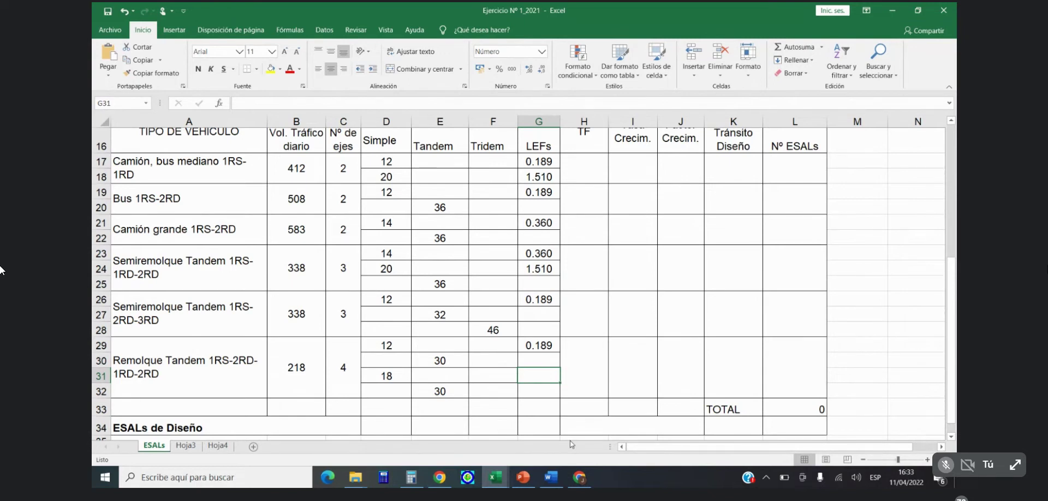
type("1")
key("Return")
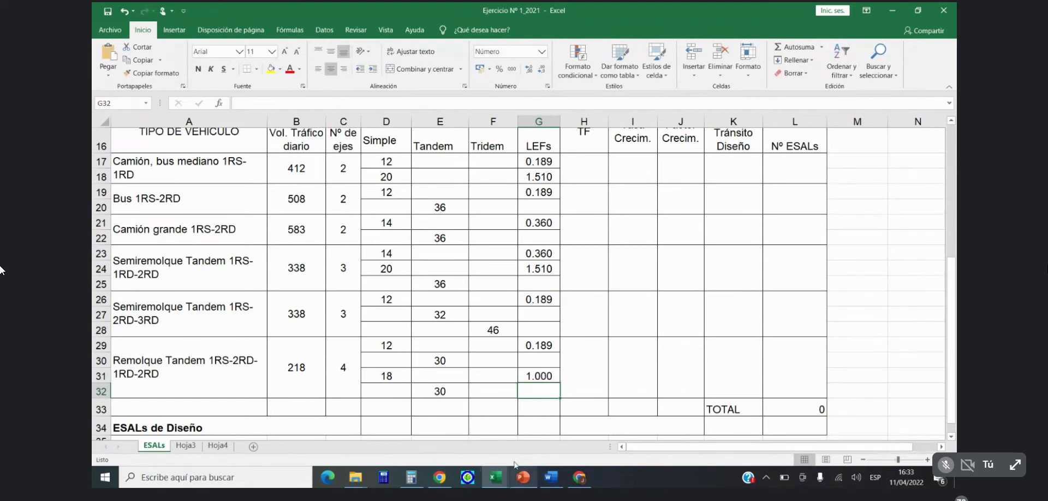
Step: Switch to the Word guide and find the 30 to 36 kip rows of Tabla 3.5, tandem-axle load factors with pt = 2.5
left_click(550, 482)
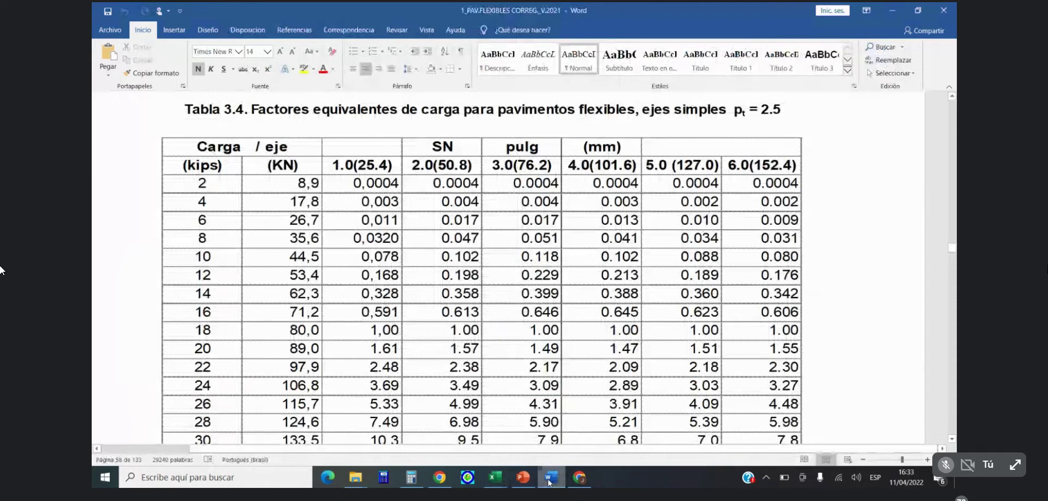
scroll(428, 405, "down", 6)
scroll(427, 406, "down", 15)
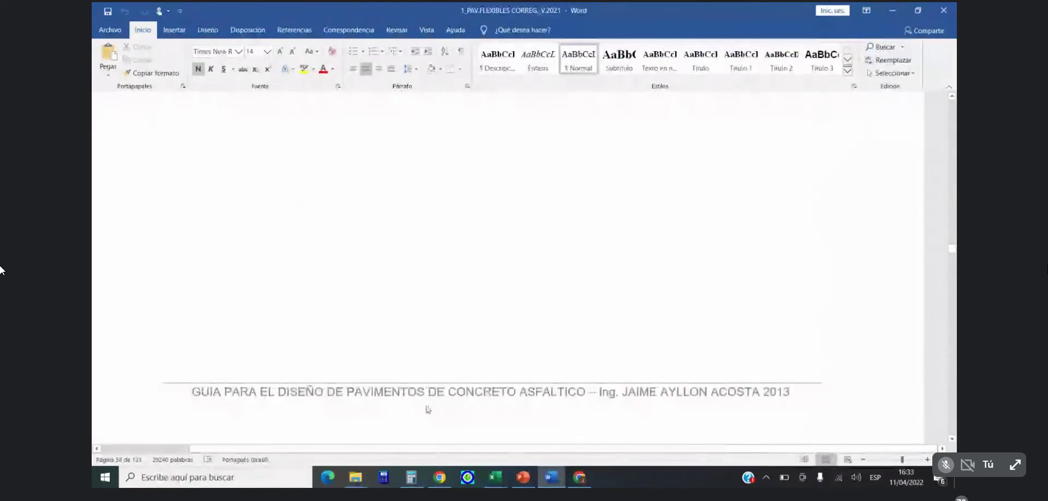
scroll(427, 406, "down", 8)
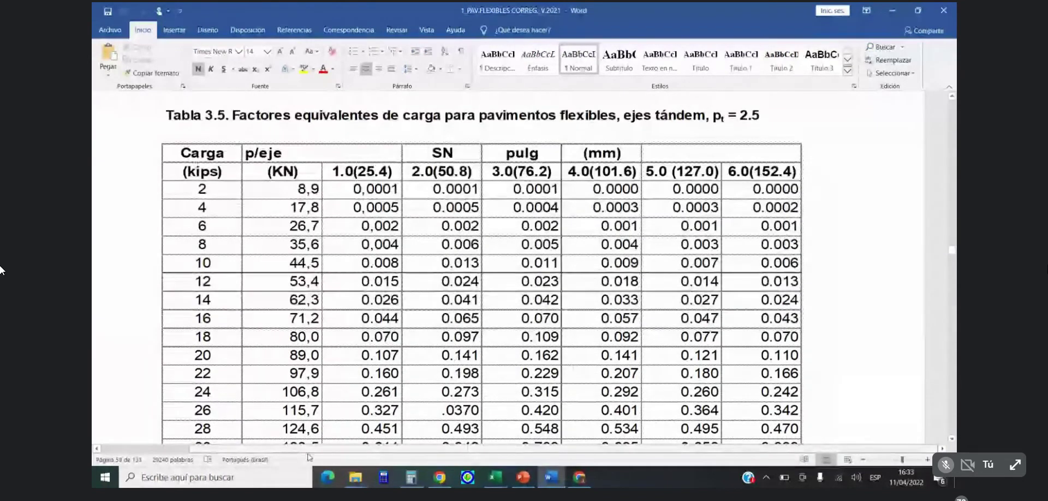
scroll(315, 426, "down", 3)
scroll(315, 426, "up", 2)
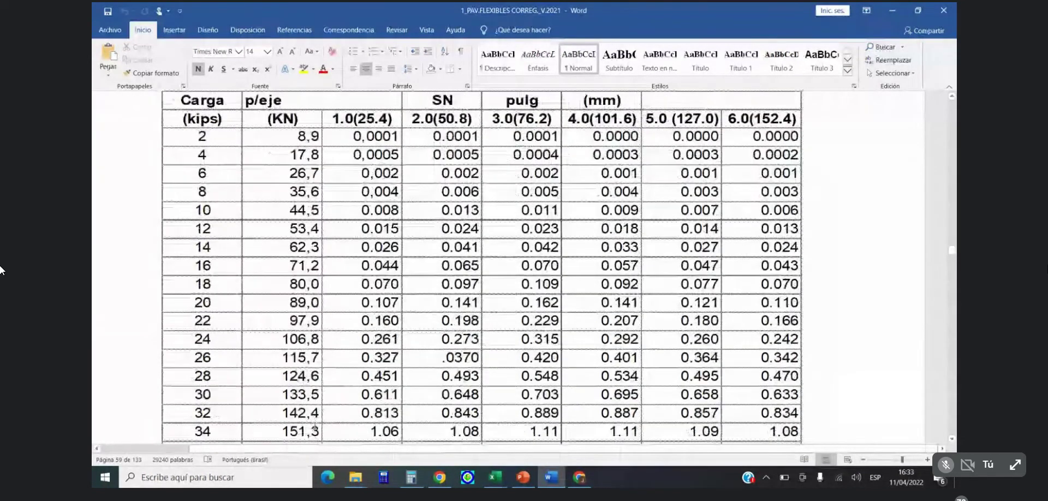
scroll(315, 427, "down", 2)
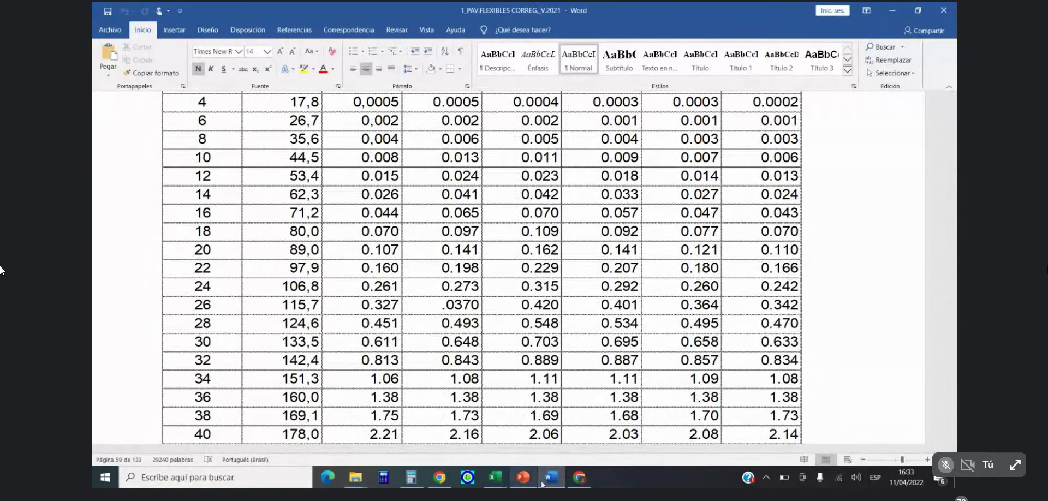
Step: Return to the Ejercicio Nº 1_2021 workbook and enter LEF 1.38 in G20, G22 and G25 for the 36-kip tandem axles
left_click(495, 478)
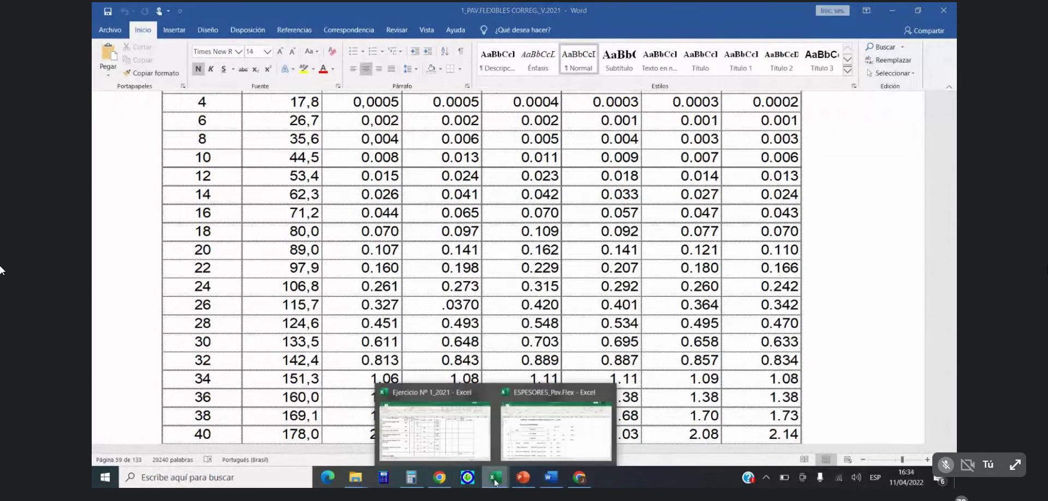
left_click(457, 443)
left_click(535, 207)
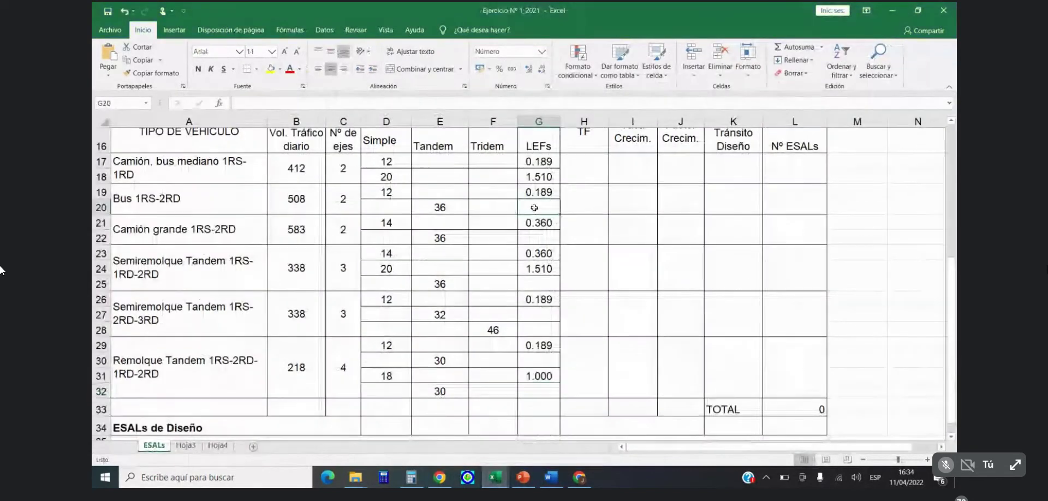
type("1.38")
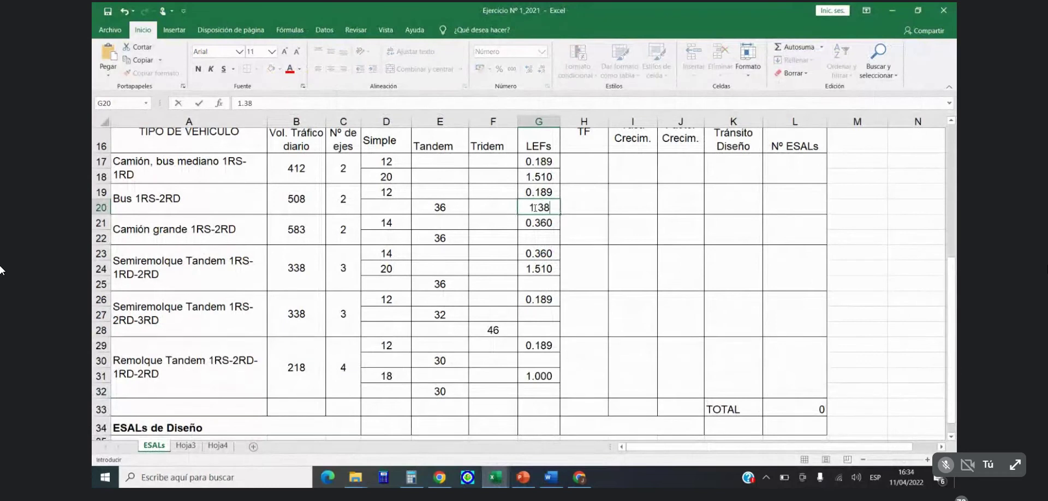
key("Return")
left_click(541, 239)
type("1.38")
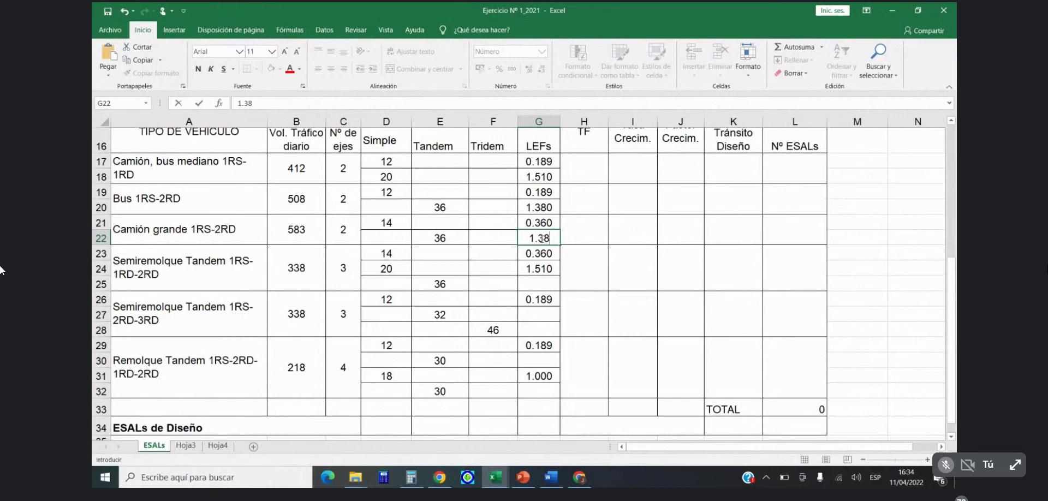
key("Return")
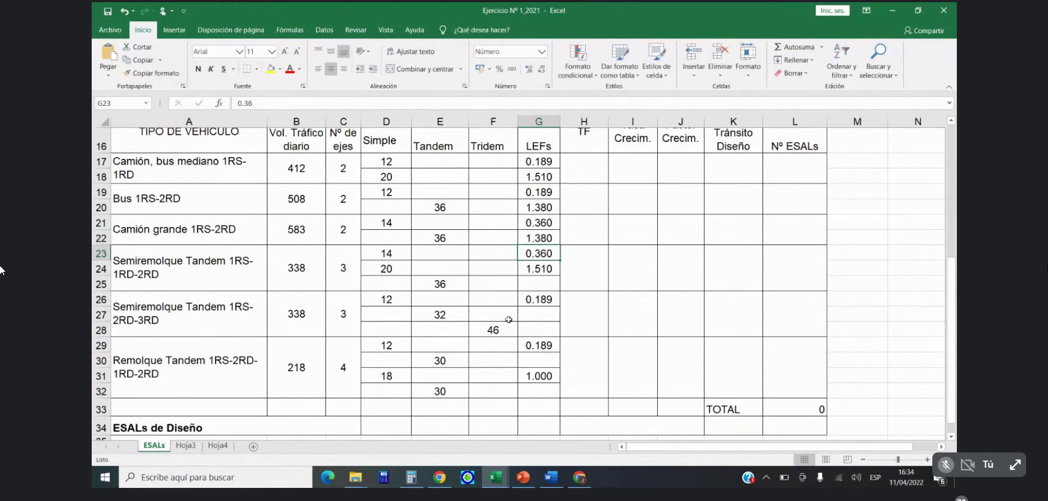
left_click(529, 281)
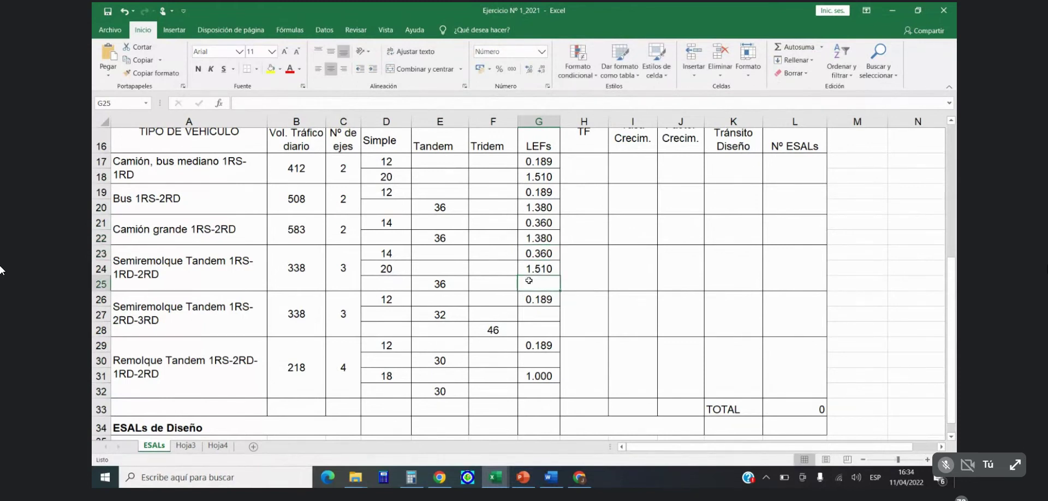
type("1.38")
key("Return")
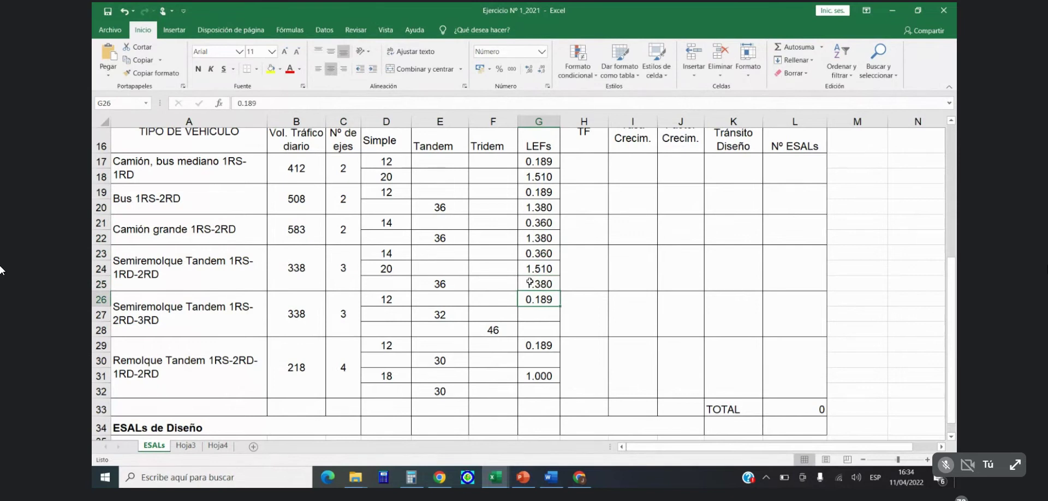
Step: Look up the 32-kip tandem factor for SN 5.0 in the Word guide and enter 0.857 in G27
left_click(543, 315)
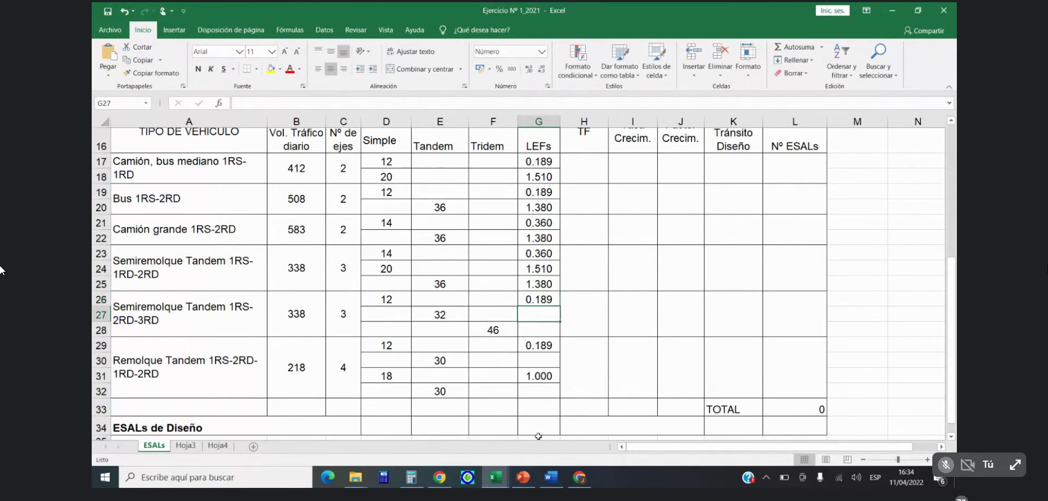
left_click(549, 481)
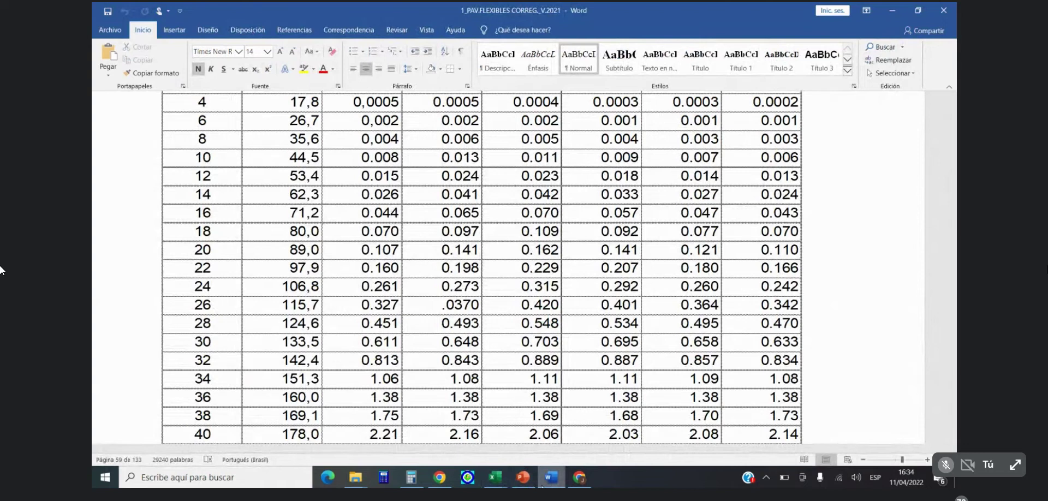
mouse_move(498, 483)
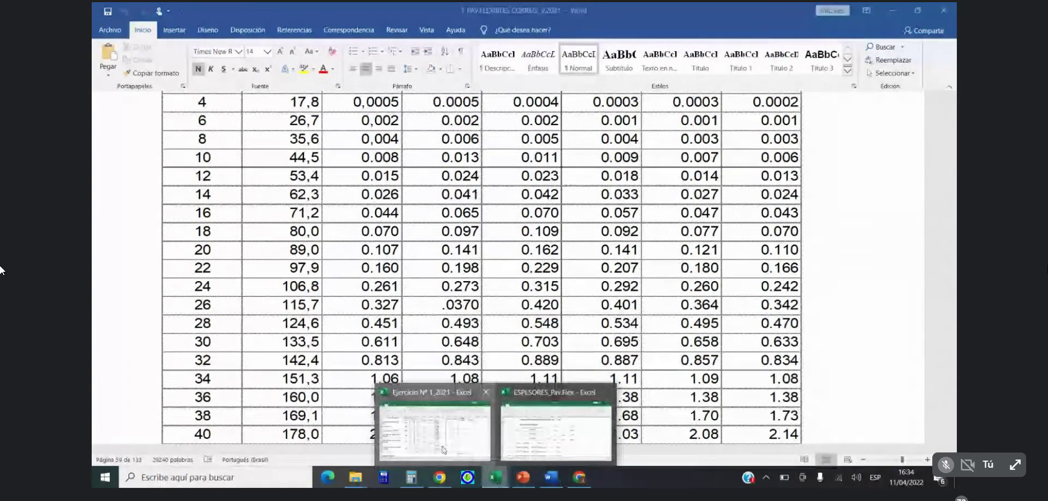
left_click(557, 420)
type("0.")
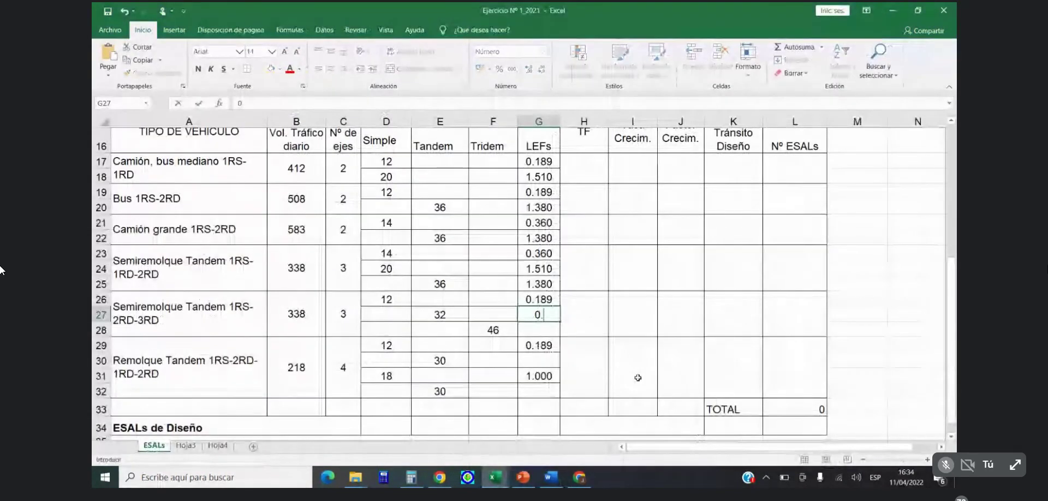
type("857")
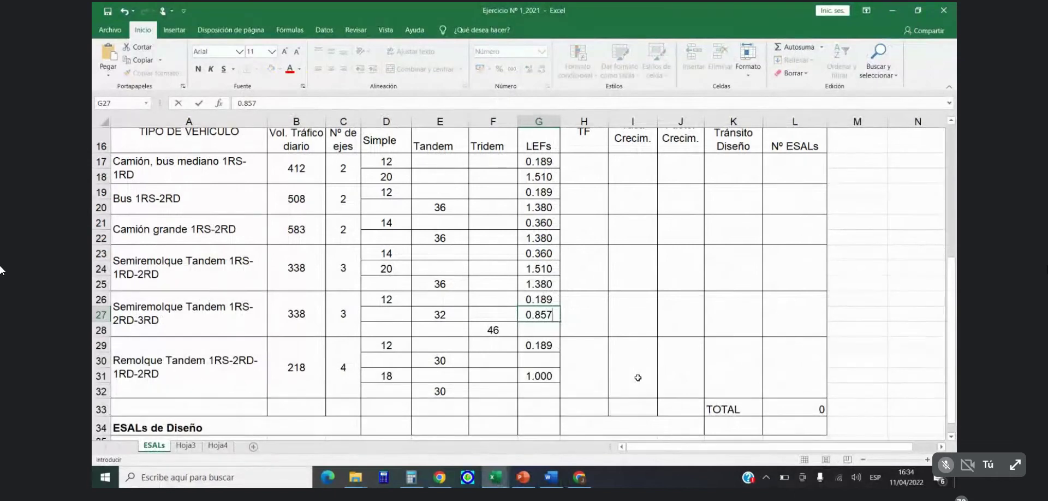
key("Return")
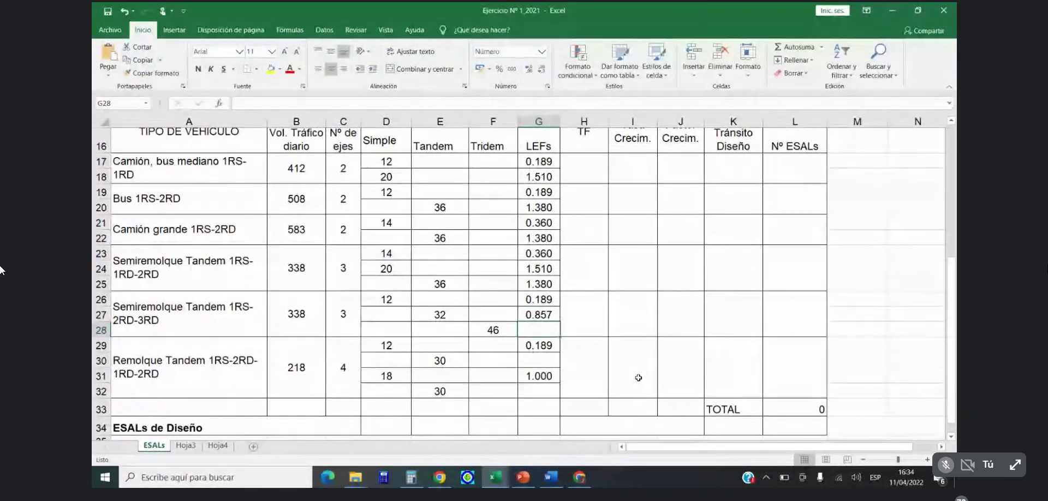
Step: Look up the 30-kip tandem factor in the Word guide and enter 0.658 in G30 and G32 for the Remolque Tandem
left_click(528, 360)
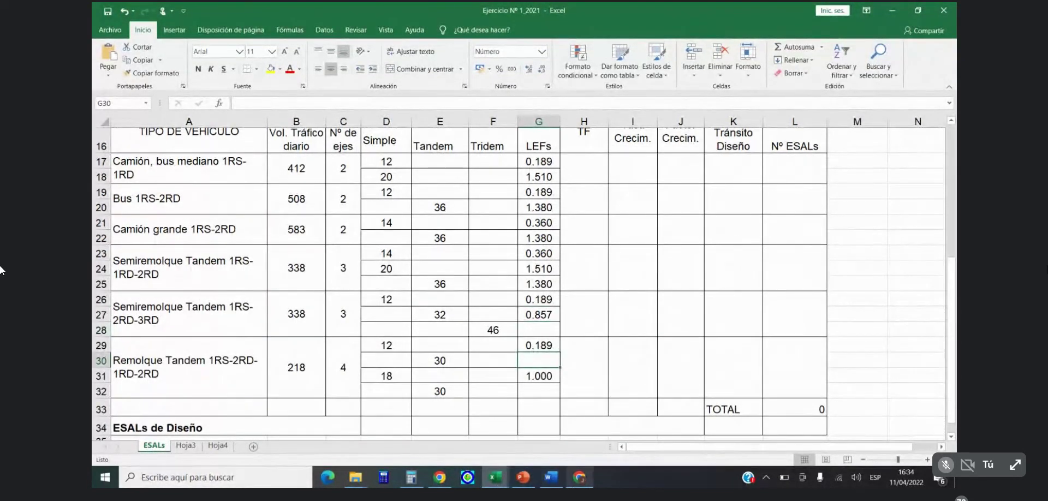
left_click(550, 478)
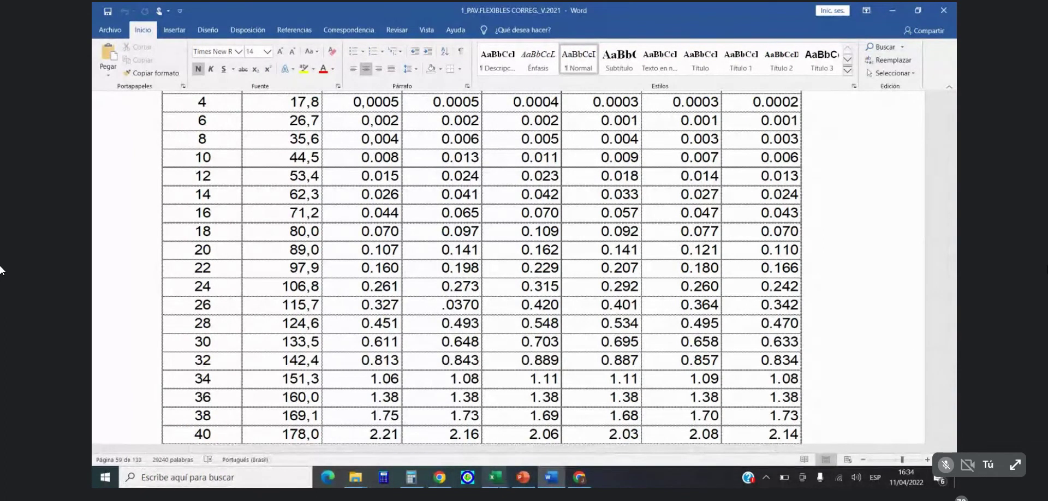
mouse_move(507, 483)
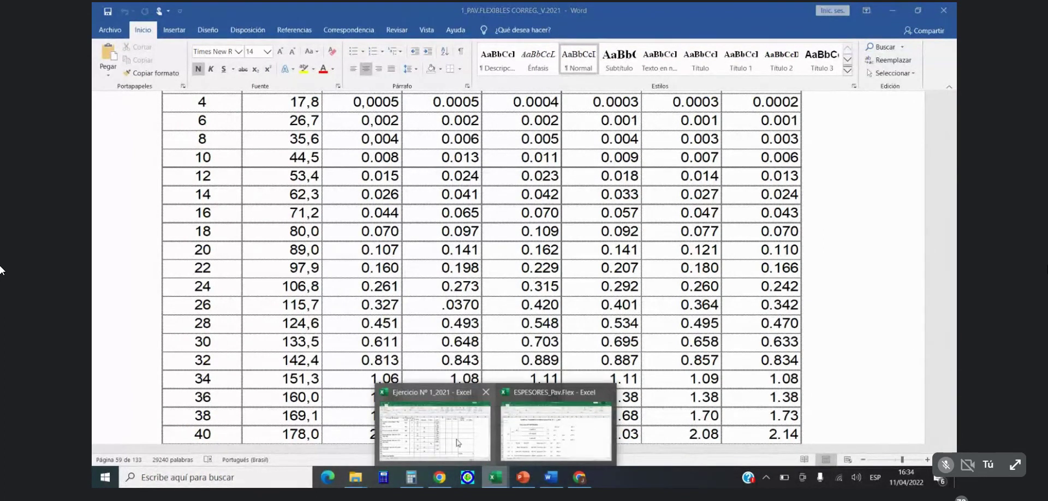
left_click(456, 441)
type("0.658")
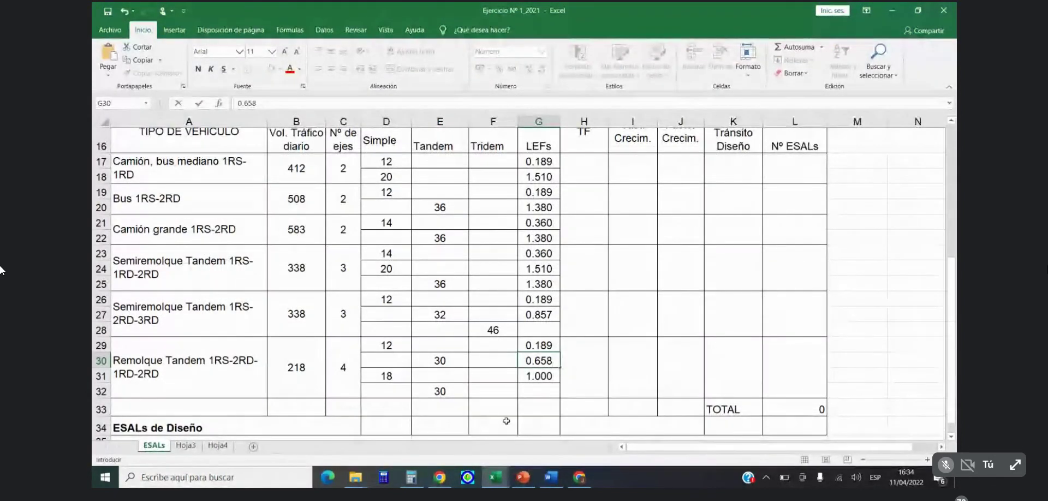
key("Return")
left_click(533, 392)
type("0.658")
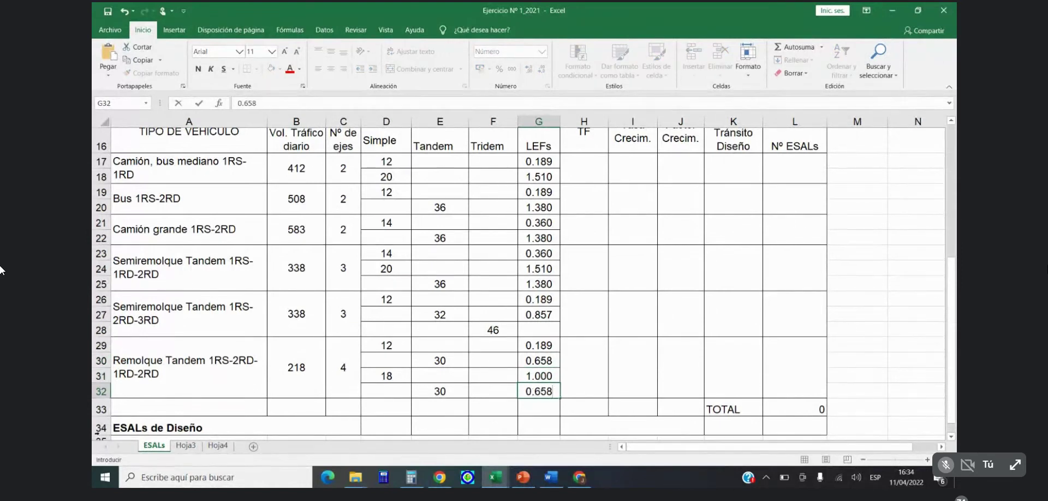
mouse_move(519, 482)
key("Return")
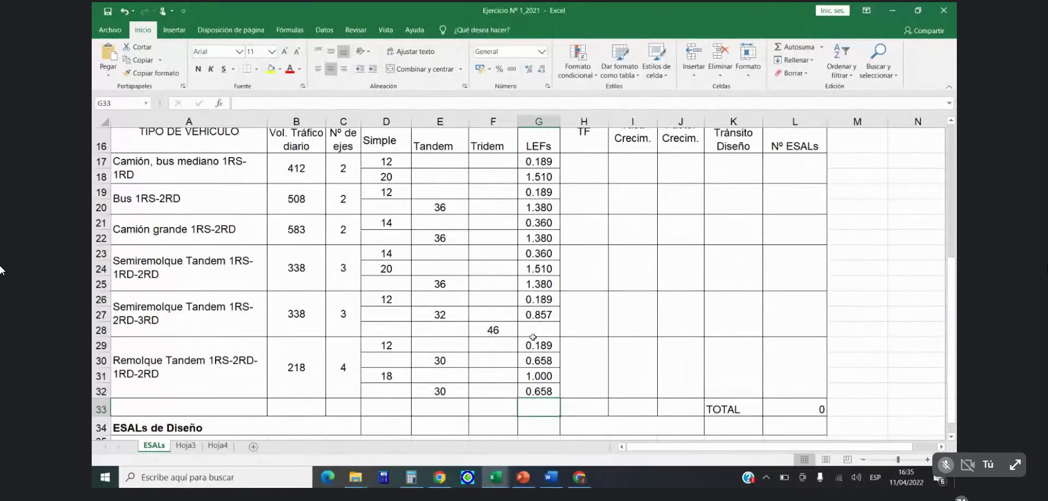
Step: Switch to the Word guide and find the 46-kip row of Tabla 3.6, tridem-axle load factors with pt = 2.5
left_click(552, 479)
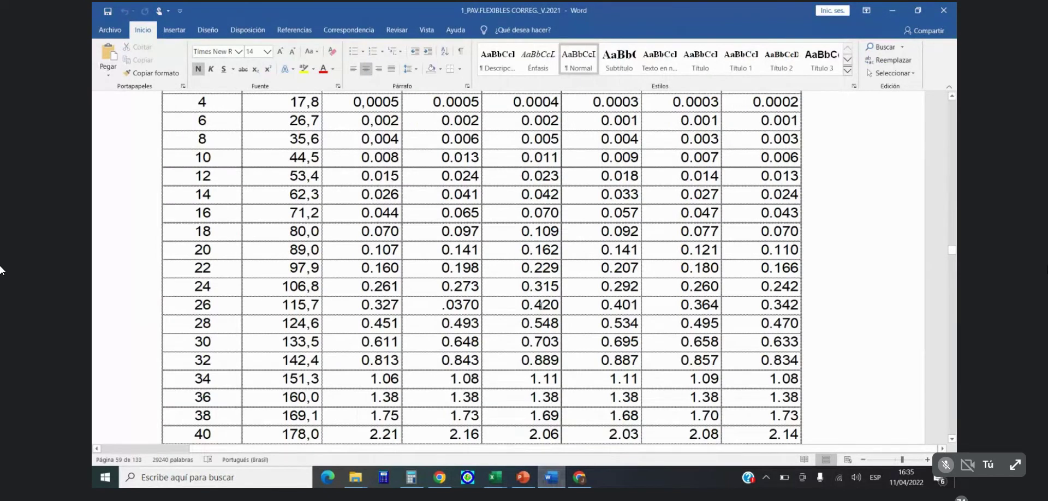
scroll(540, 304, "down", 15)
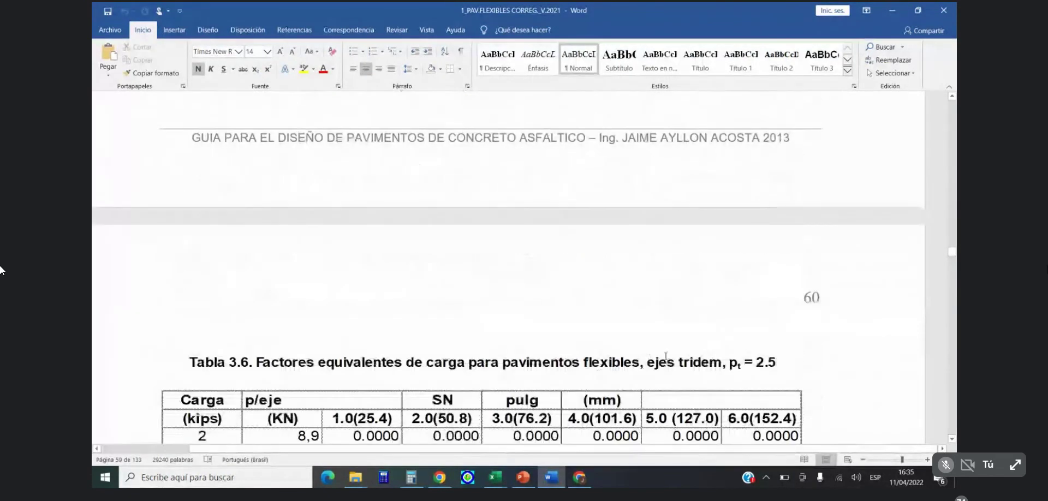
scroll(768, 316, "down", 2)
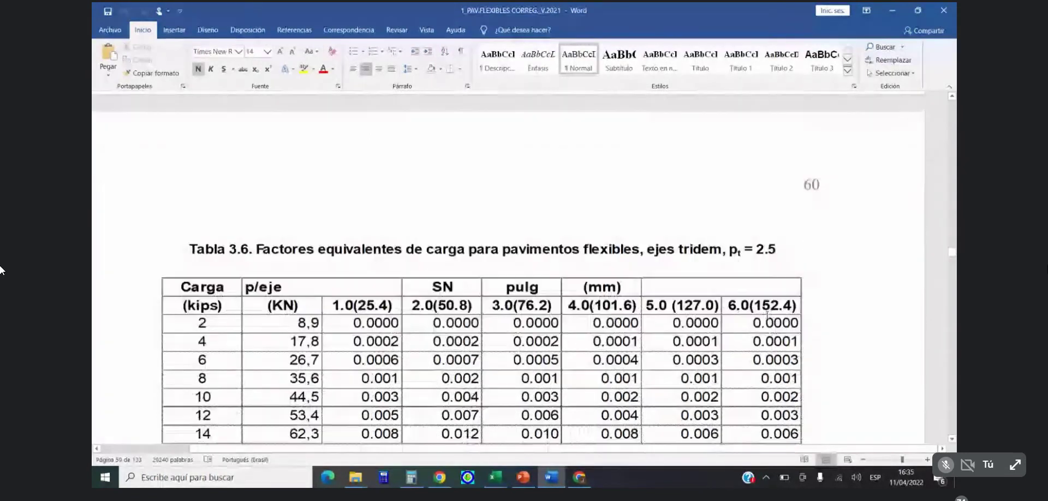
scroll(768, 316, "down", 2)
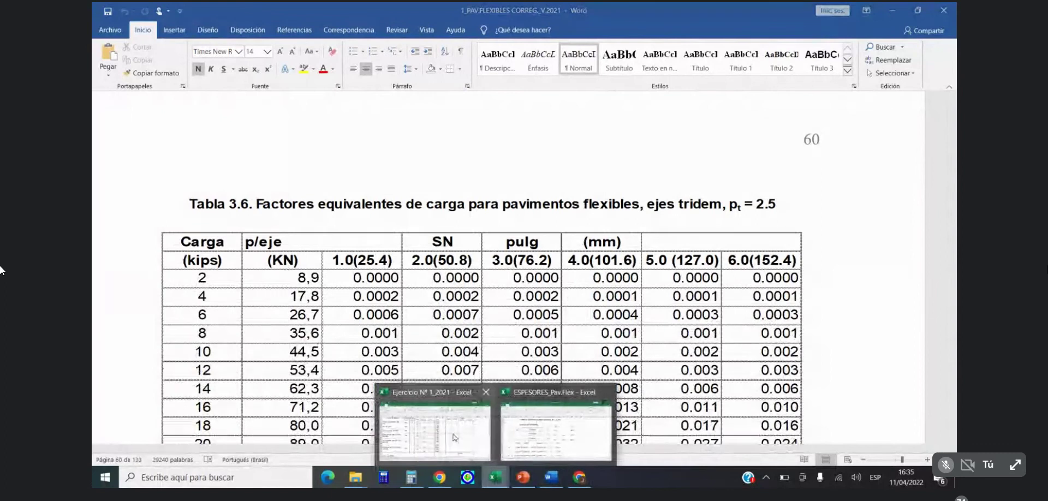
left_click(452, 434)
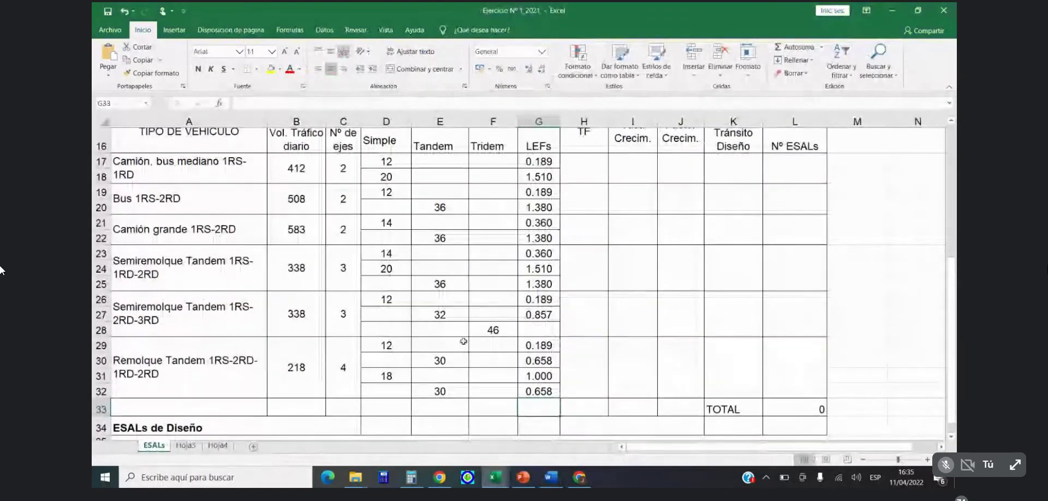
left_click(548, 478)
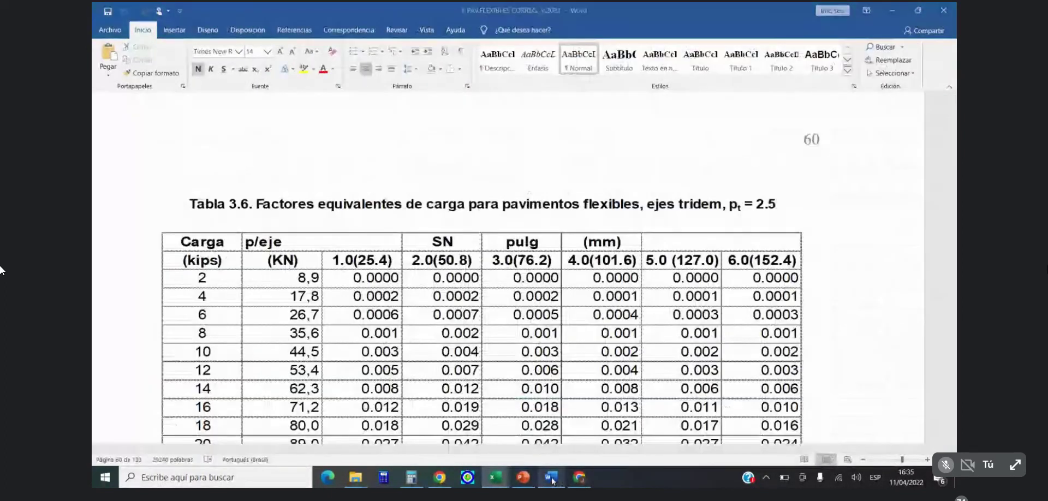
scroll(480, 267, "down", 5)
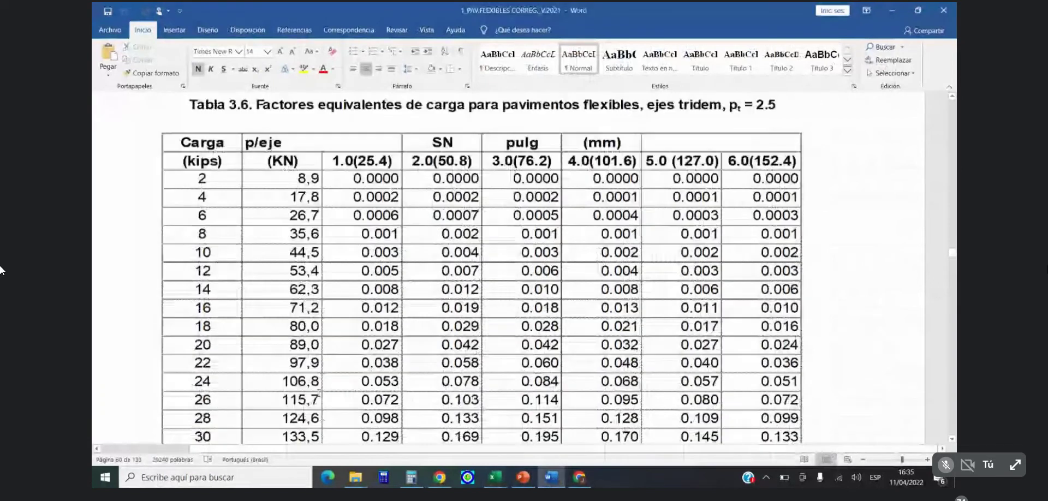
scroll(318, 392, "down", 2)
scroll(319, 392, "up", 3)
scroll(319, 392, "down", 6)
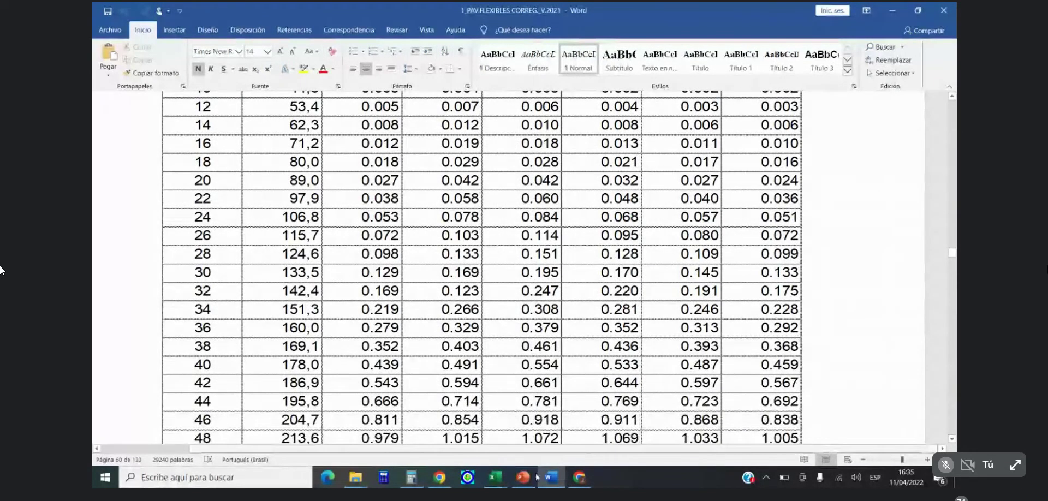
Step: Return to the exercise workbook and enter LEF 0.868 in G28 for the 46-kip tridem axle
left_click(494, 480)
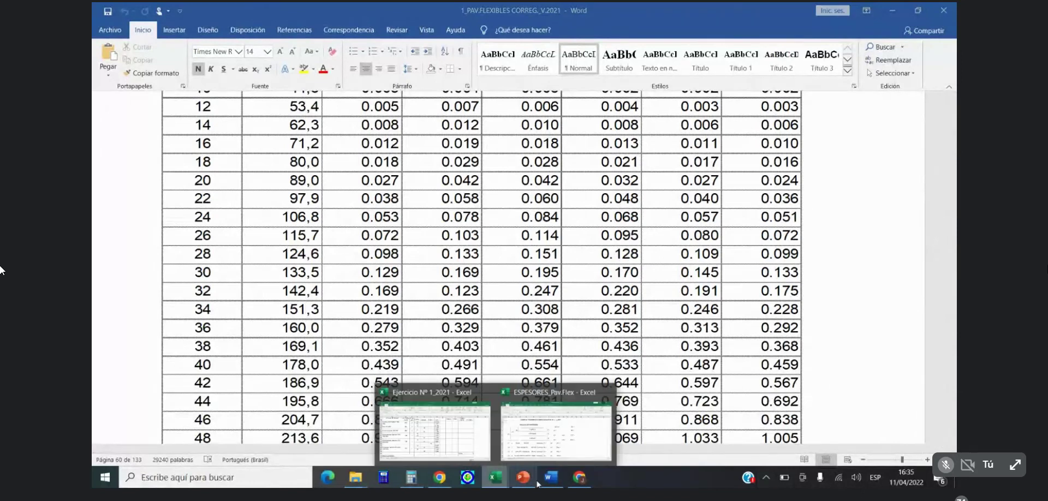
left_click(434, 431)
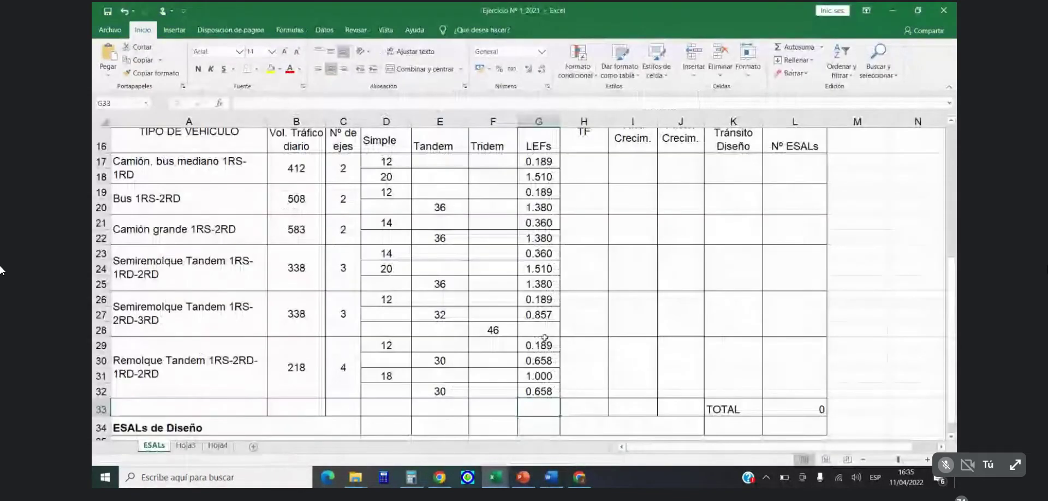
type("0.868")
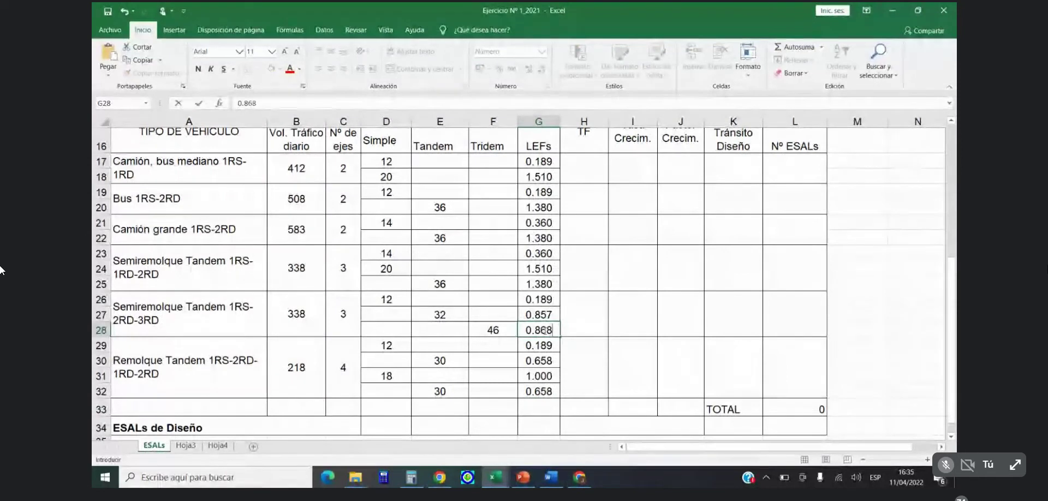
key("Return")
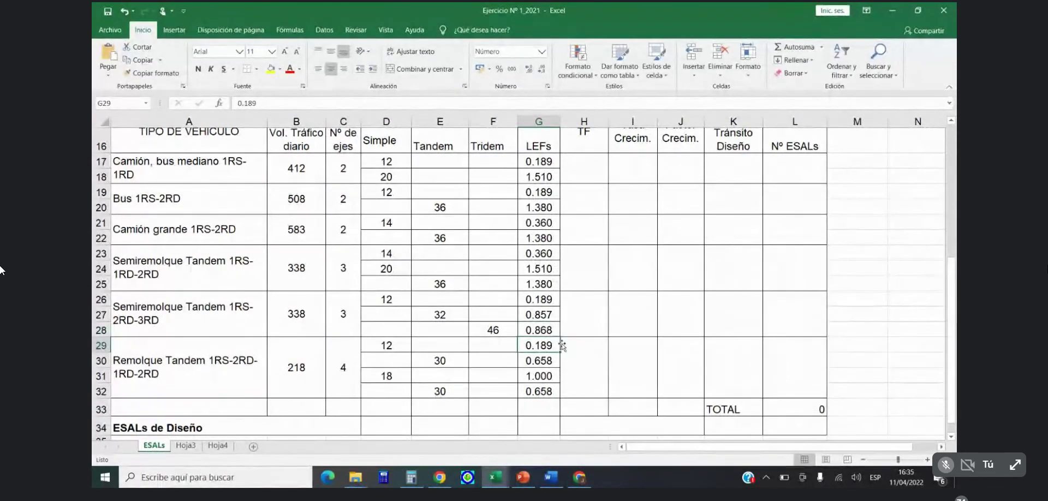
Step: Enter the truck factor TF 1.699 in H17 for the Camión, bus mediano 1RS-1RD
left_click(685, 350)
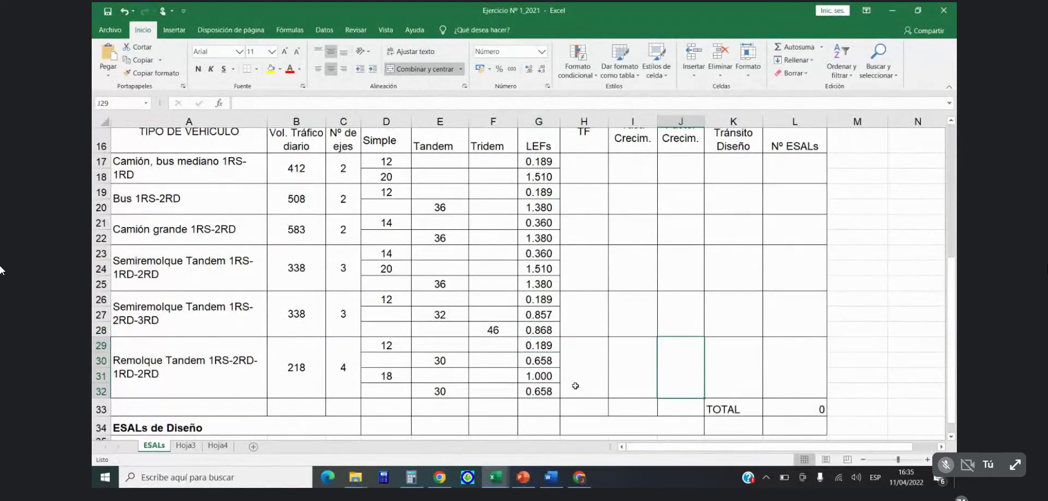
scroll(573, 385, "up", 1)
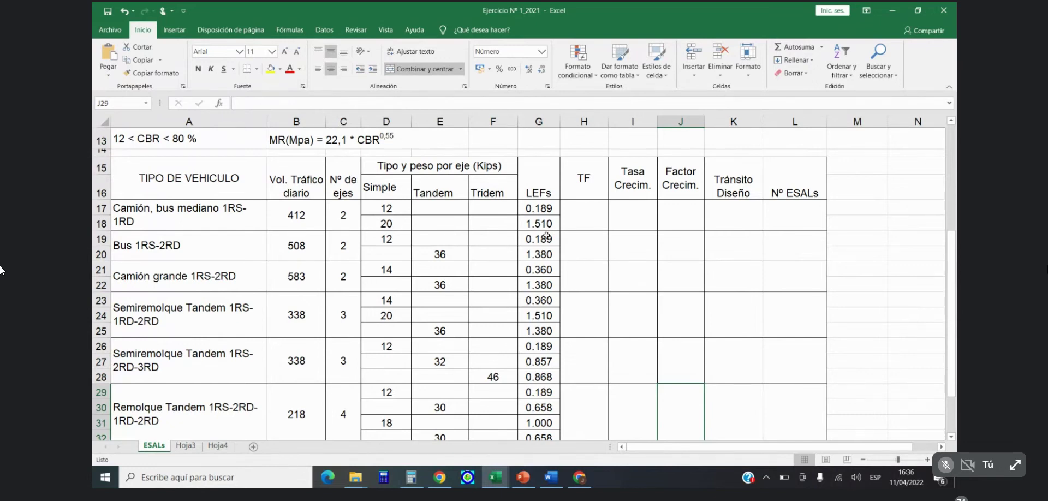
left_click(581, 220)
type("1.69")
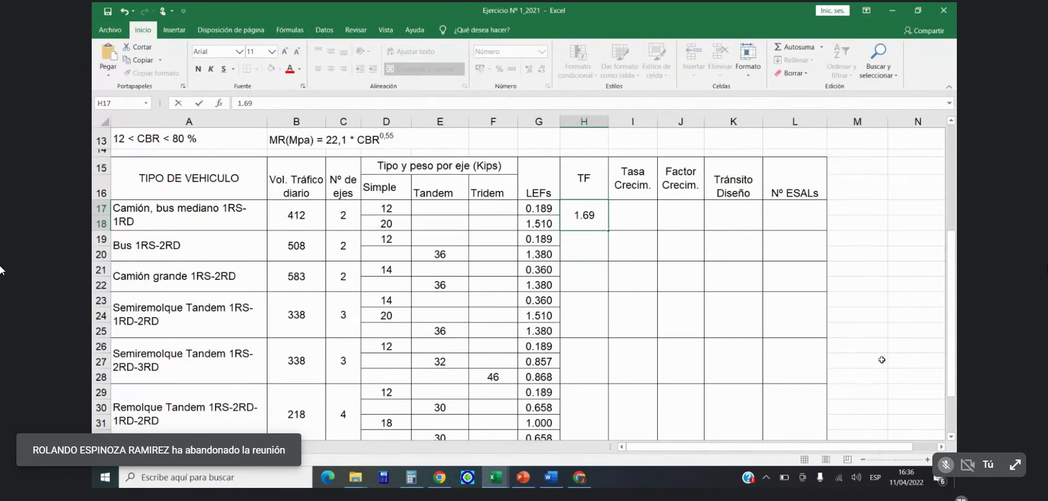
key("Return")
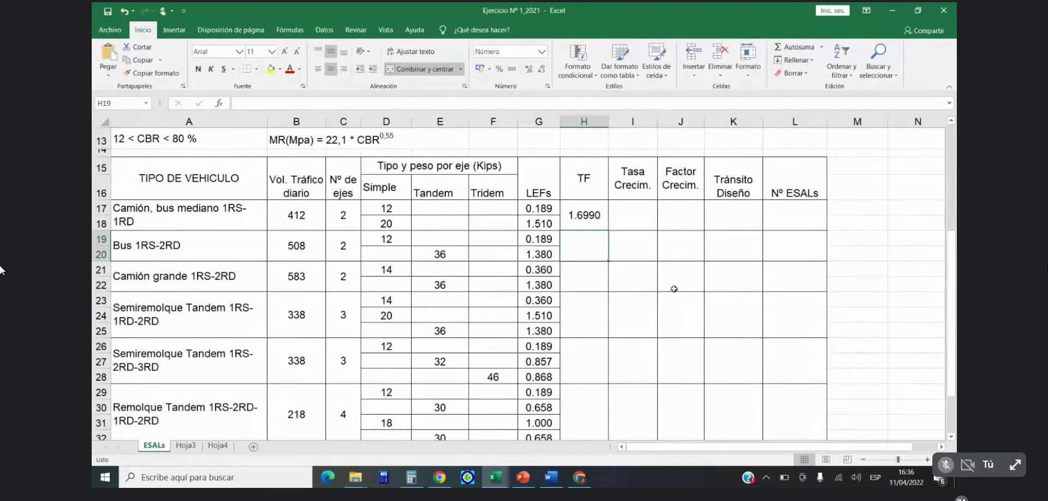
Step: Enter the truck factors TF 1.569 in H19 for the Bus 1RS-2RD and 1.74 in H21 for the Camión grande
type("1")
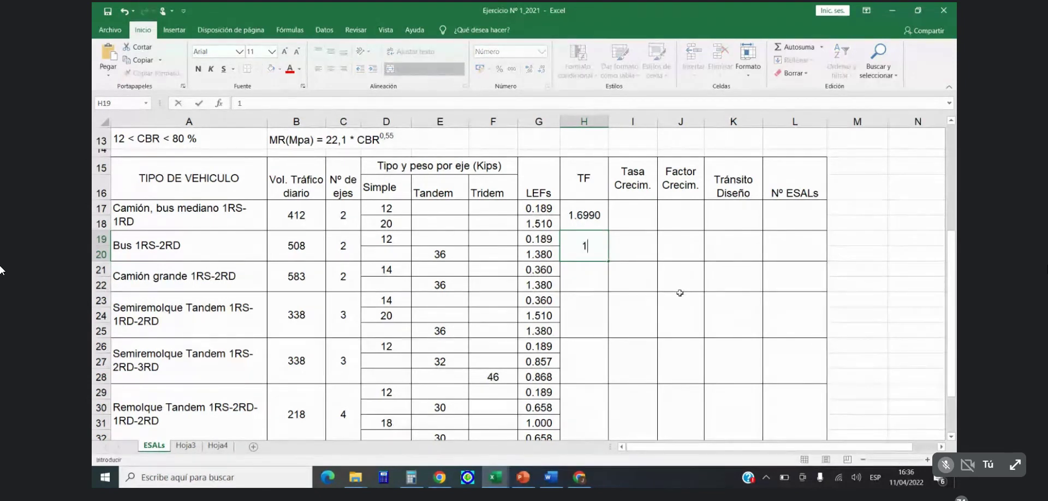
type(".569")
key("Return")
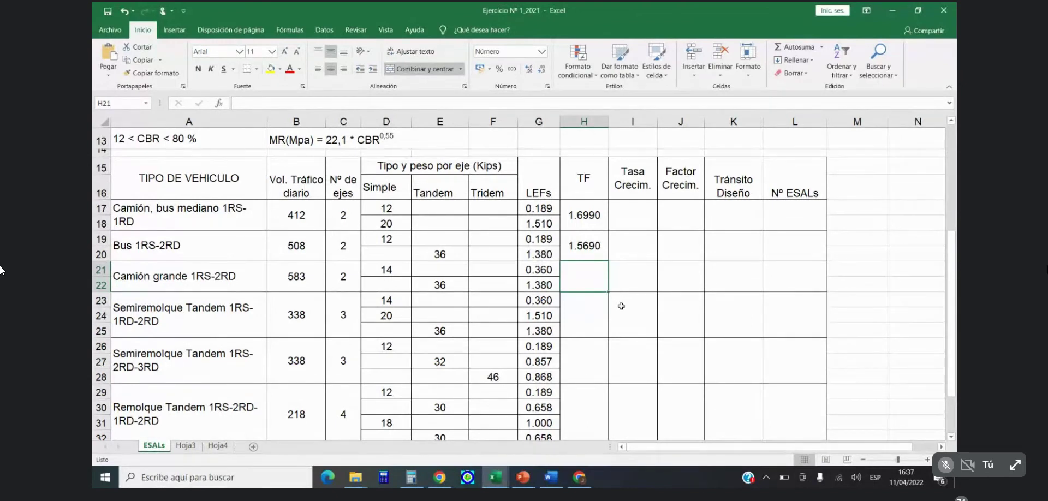
type("1.7")
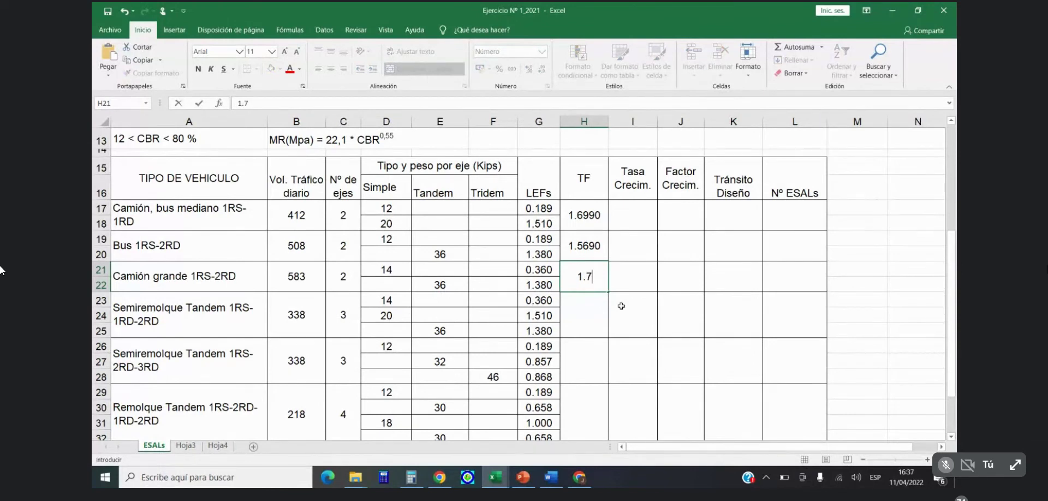
type("4")
key("Return")
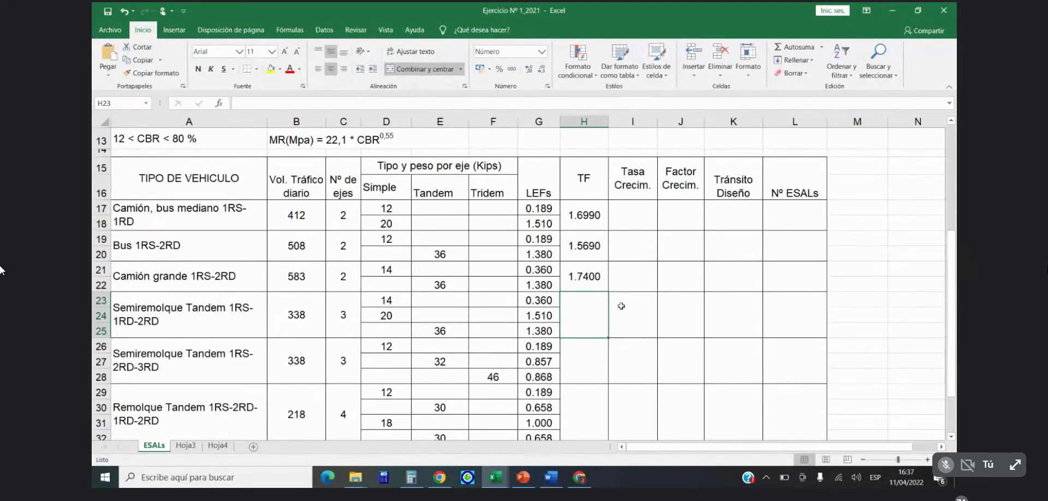
Step: Enter the truck factors 3.25 in H23 and 1.914 in H26 for the Semiremolques, and 2.505 in H29 for the Remolque Tandem
type("3.25")
key("Return")
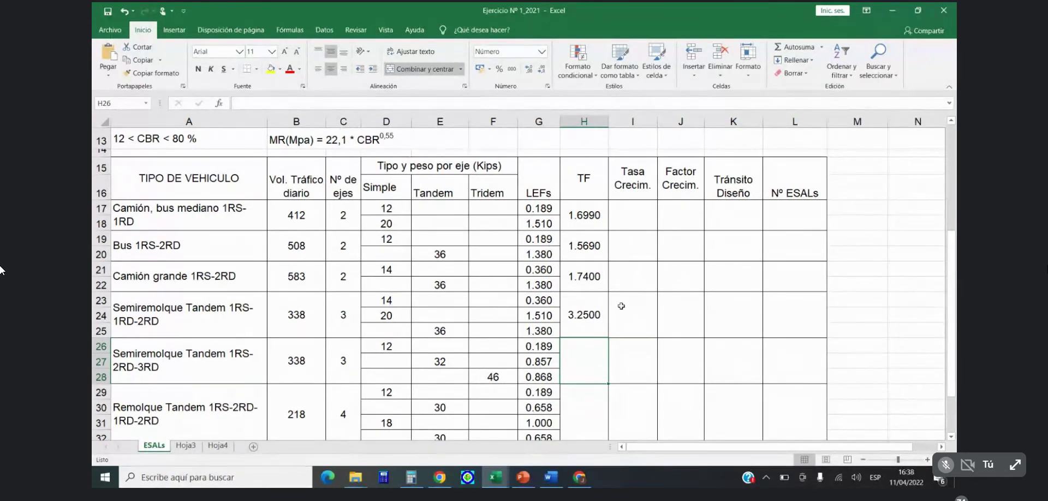
type("1.914")
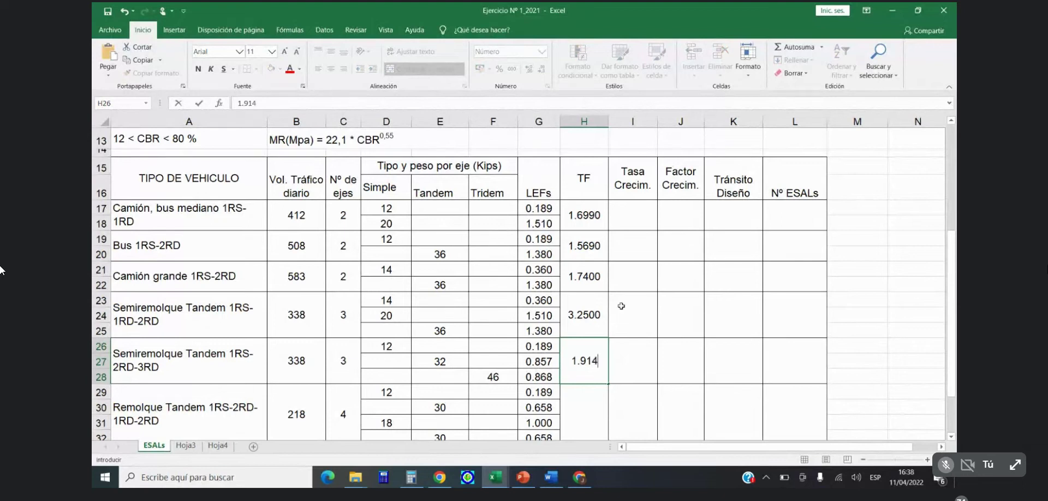
key("Return")
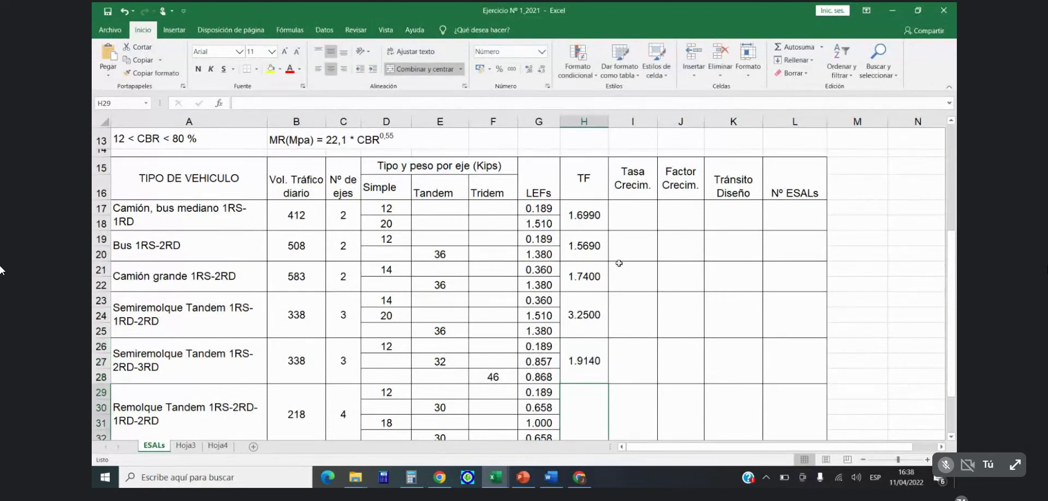
scroll(648, 308, "down", 1)
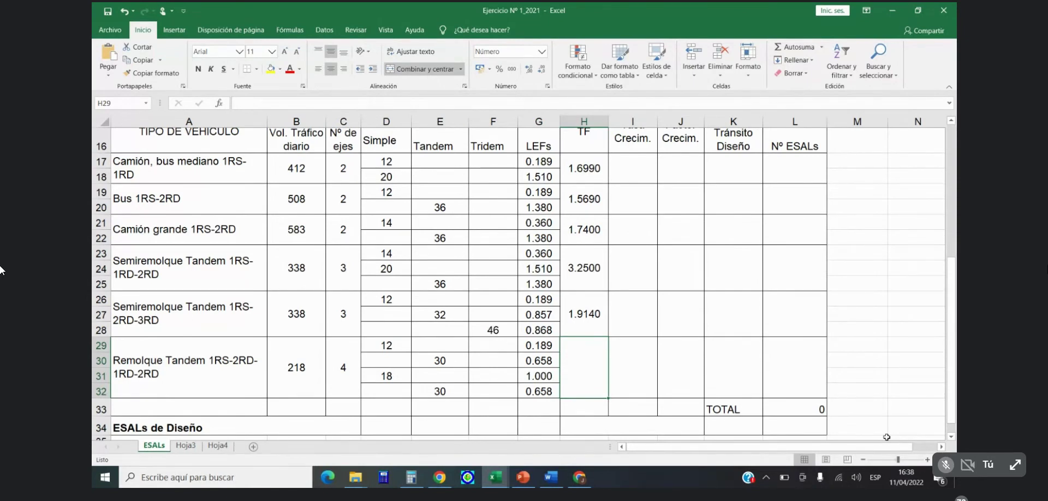
type("2.505")
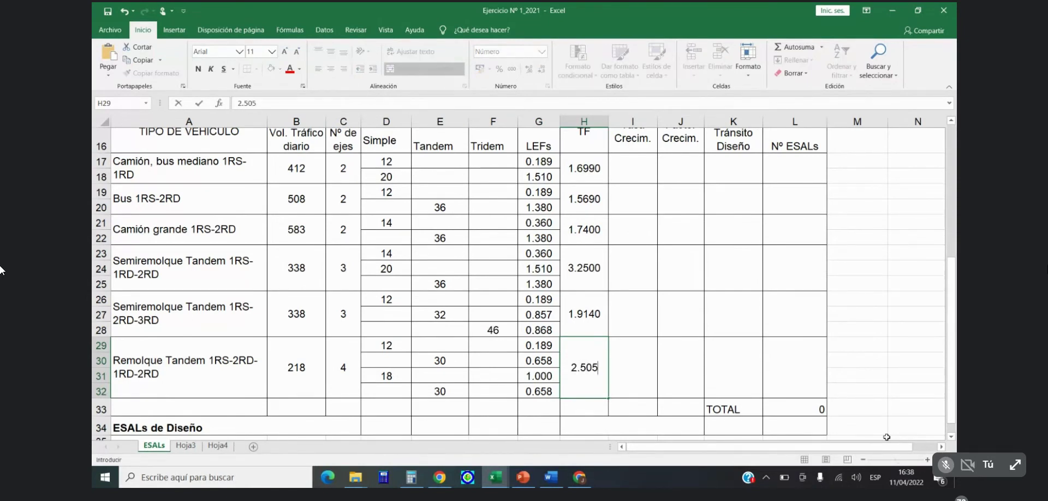
key("Return")
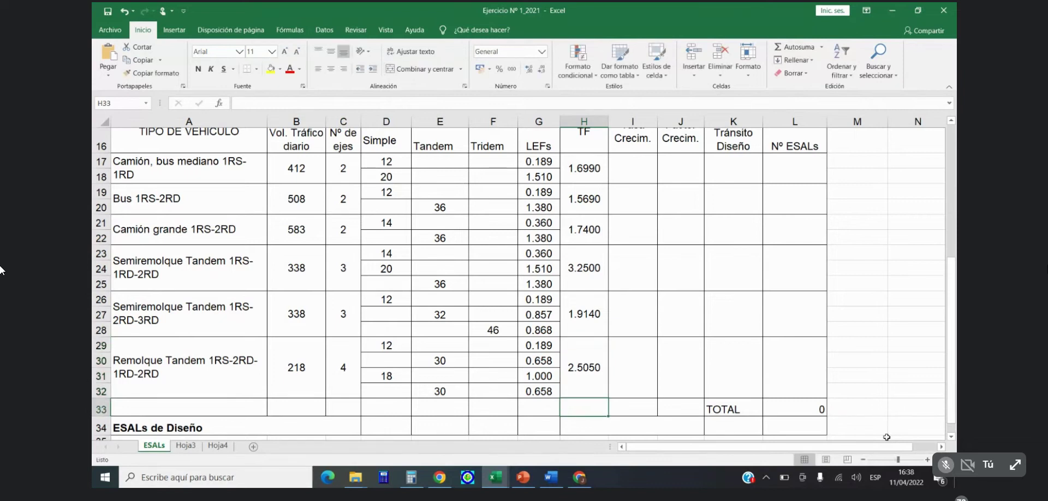
Step: Enter the growth rates (Tasa Crecim.) 4 in I17 for the Camión, bus mediano, and 3 in I19 and I21
scroll(862, 366, "up", 1)
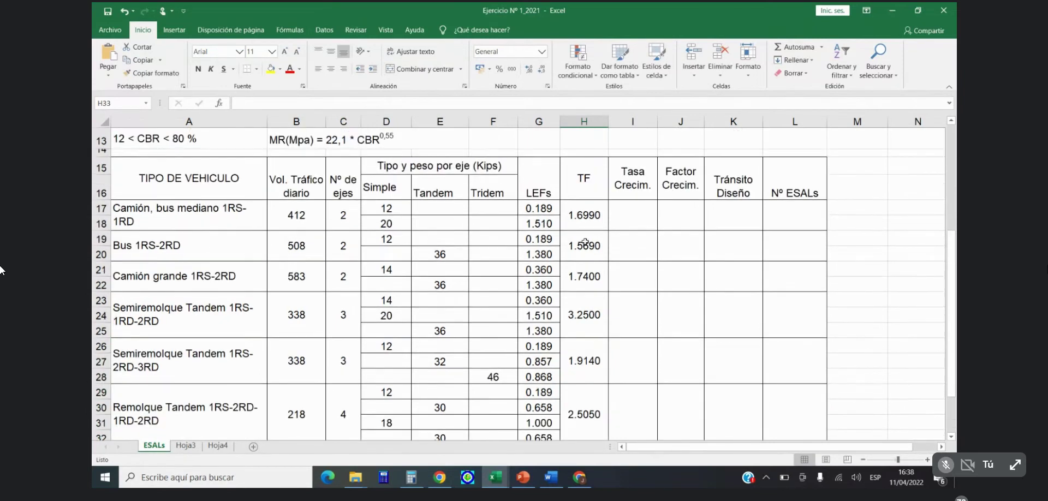
left_click(624, 218)
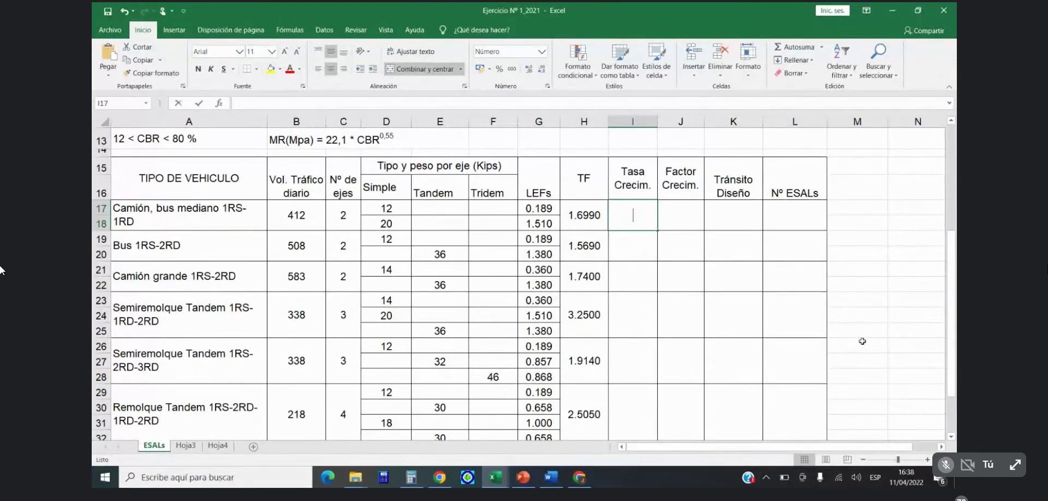
type("4")
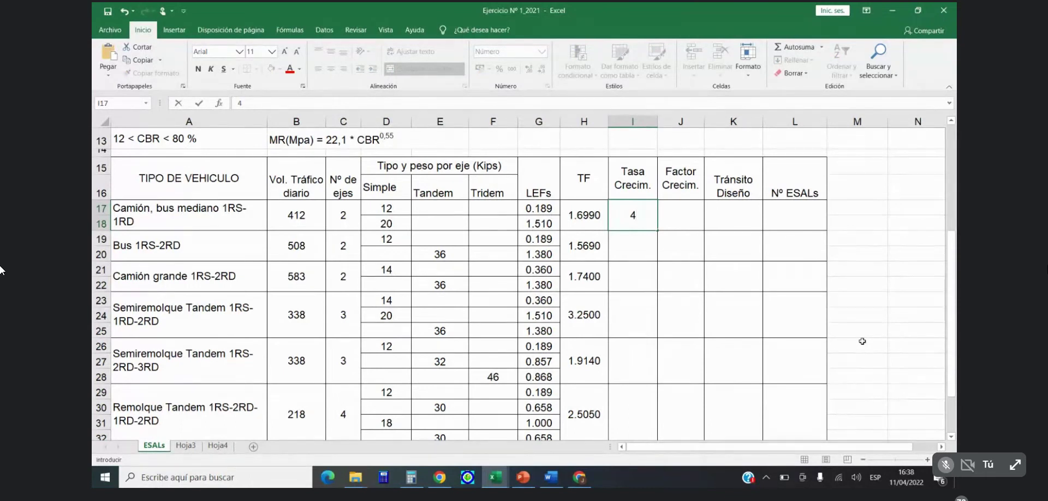
key("Return")
type("3")
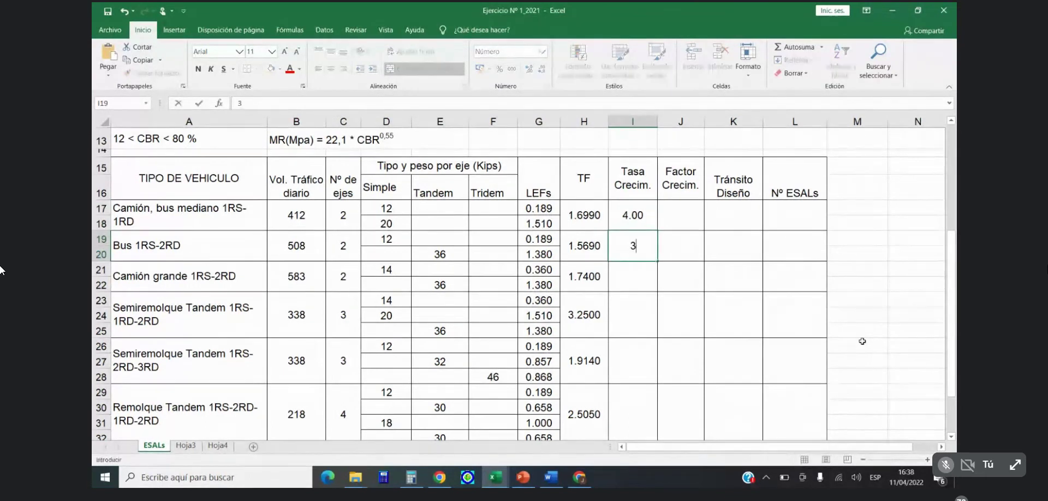
key("Return")
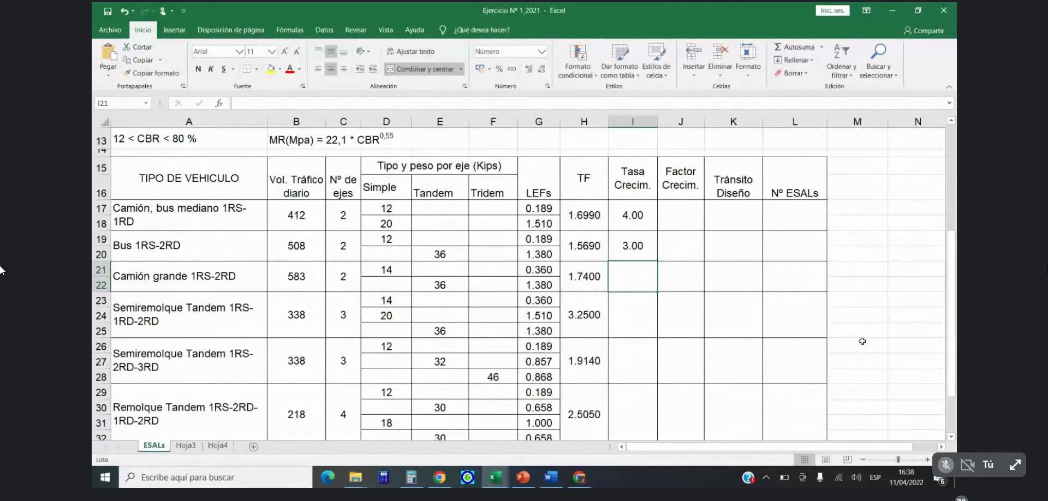
type("3")
key("Return")
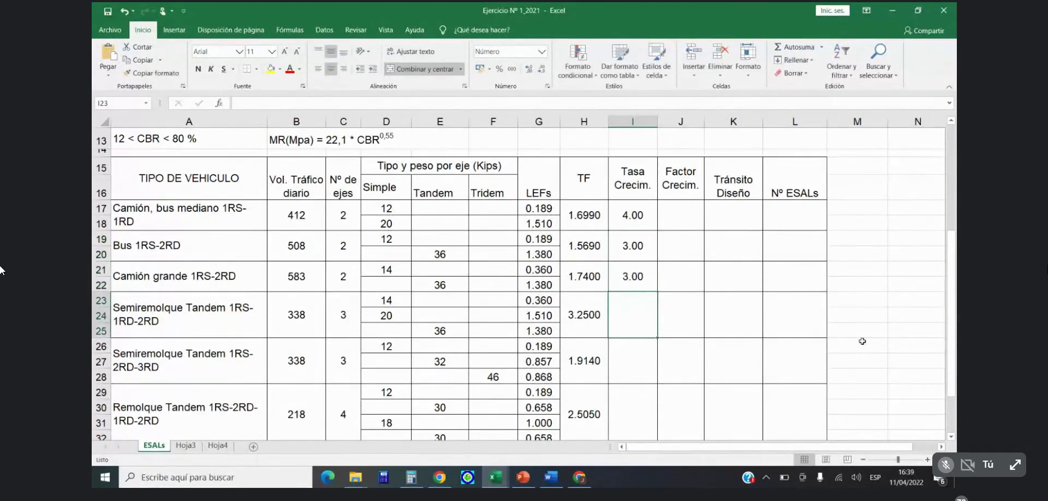
Step: Enter the growth rate 3 in I23 and I26 for both Semiremolques and 2 in I29 for the Remolque Tandem
type("3")
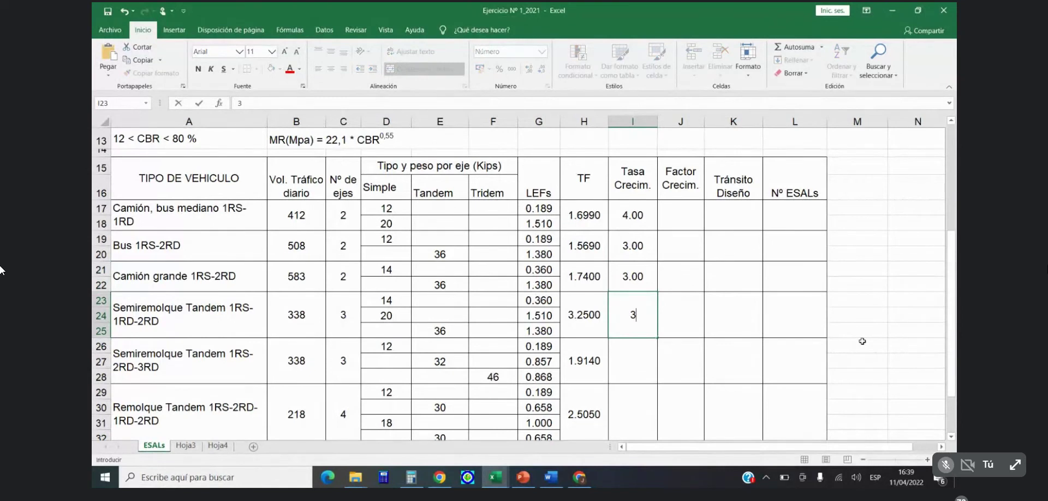
key("Return")
type("3")
key("Left")
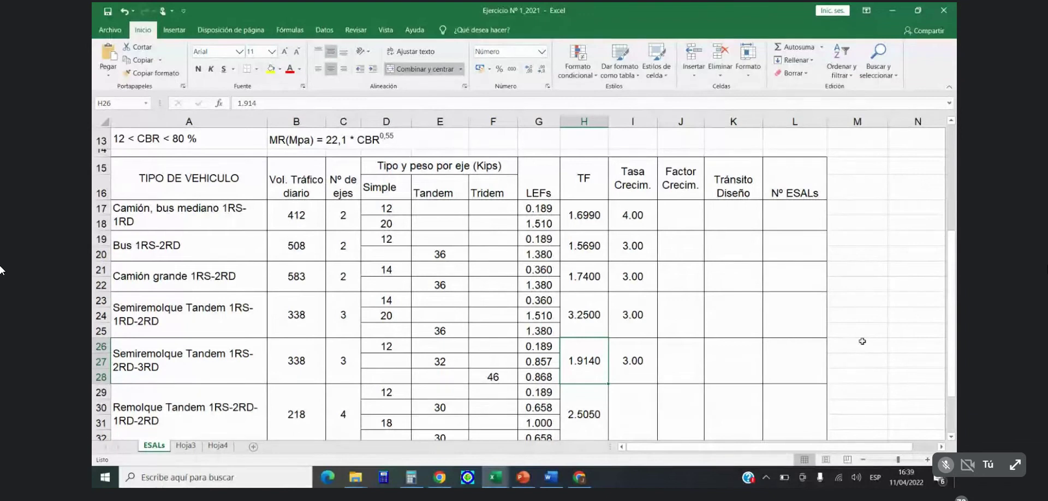
key("Right")
key("Down")
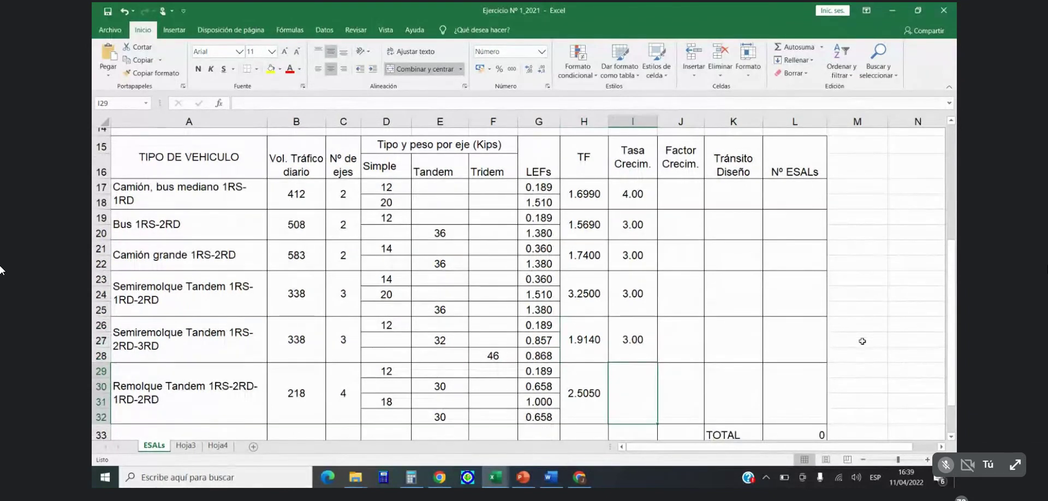
type("2")
key("Return")
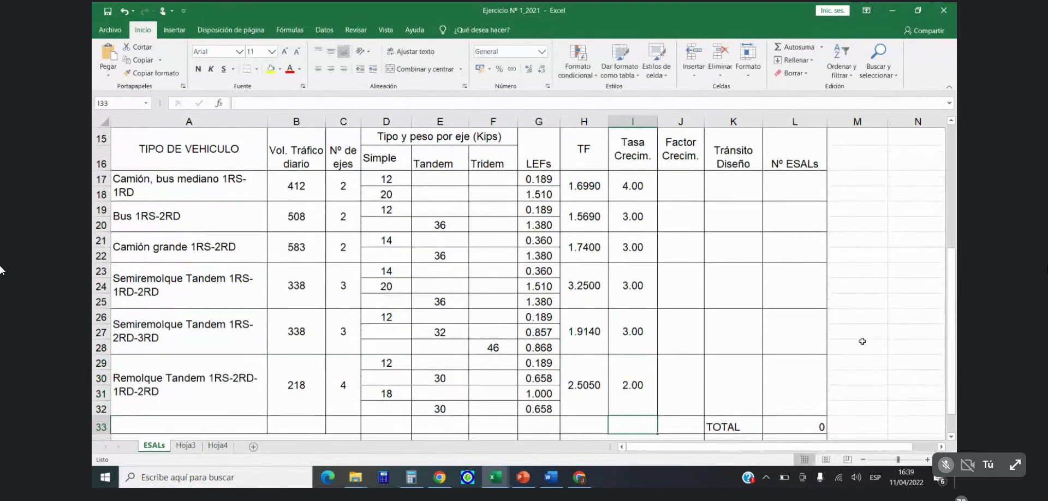
Step: Check the design period in the exercise data above the ESALs table
scroll(831, 369, "up", 2)
scroll(734, 352, "down", 2)
scroll(620, 404, "up", 1)
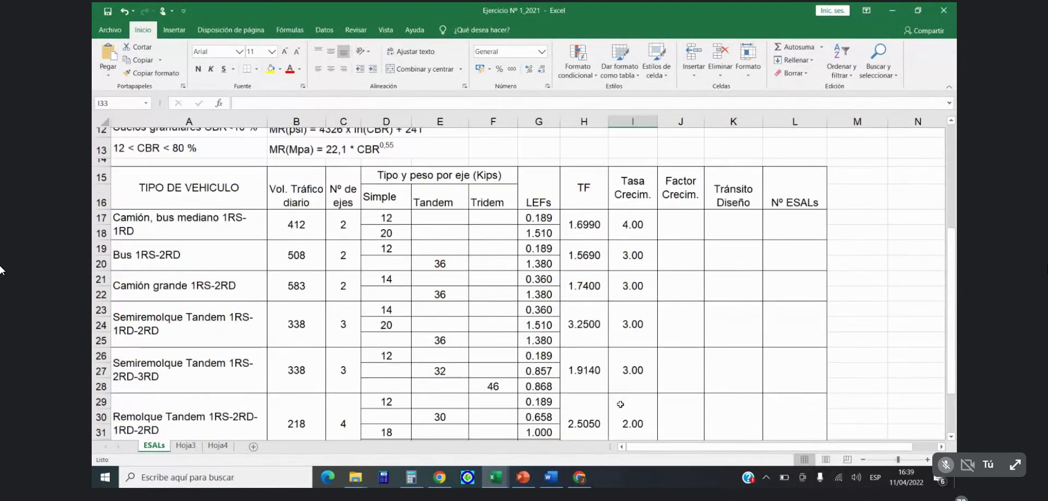
scroll(487, 246, "up", 3)
scroll(491, 248, "up", 1)
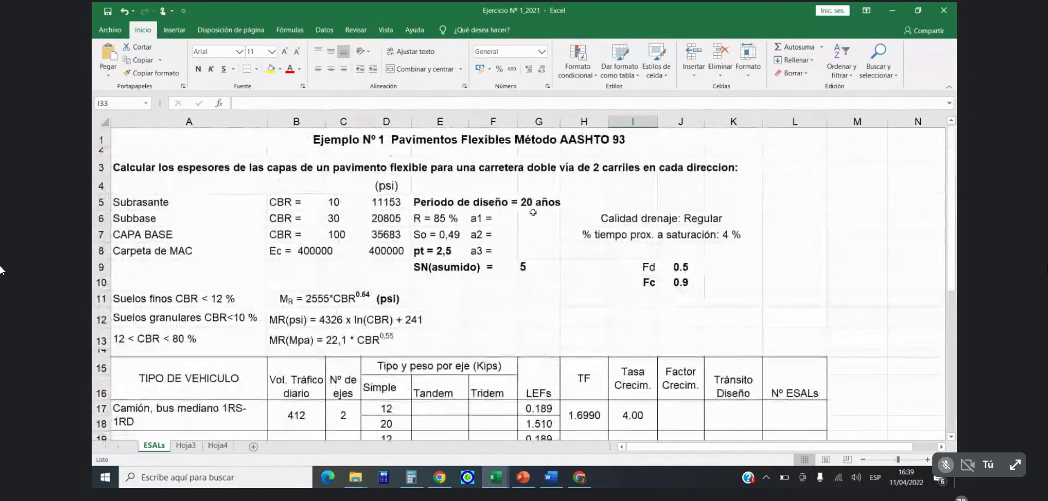
scroll(593, 346, "down", 2)
scroll(593, 346, "down", 3)
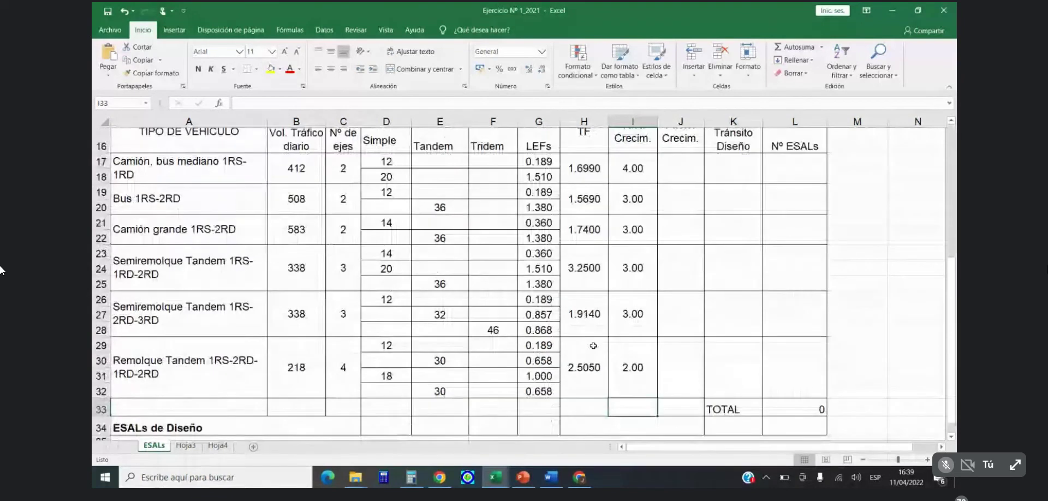
Step: Switch to the Word guide and find Tabla 2.2, Factor de Crecimiento, and the AASHTO growth factor formula above it
left_click(550, 480)
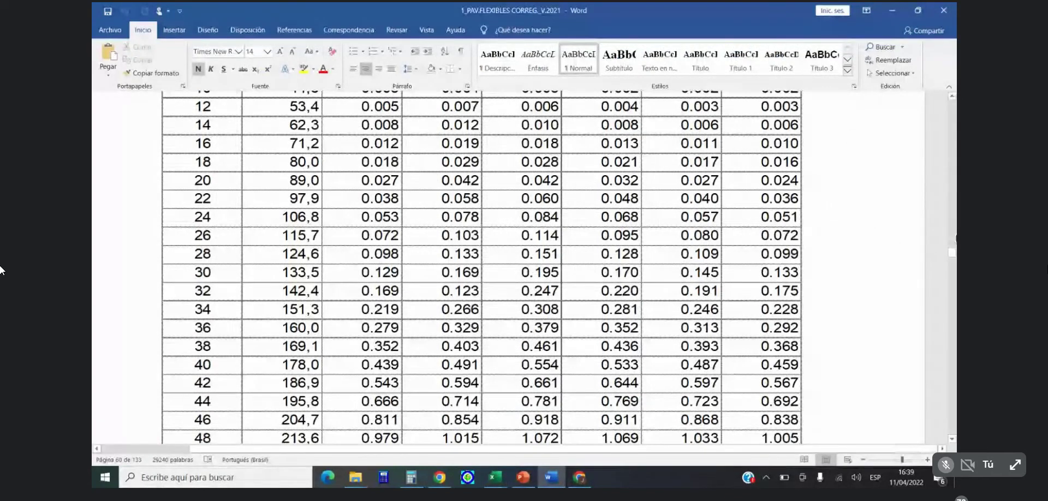
left_click_drag(953, 254, 944, 214)
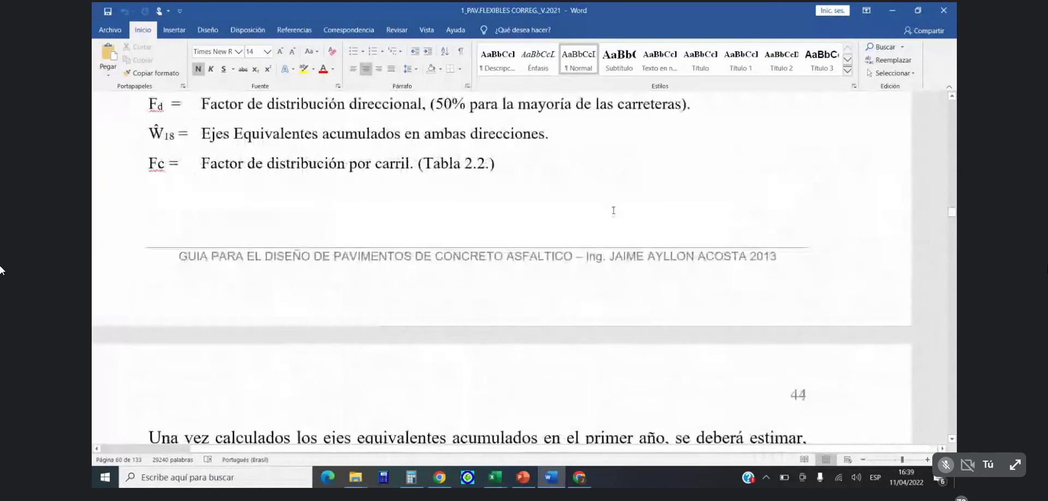
scroll(560, 212, "up", 5)
scroll(561, 211, "up", 5)
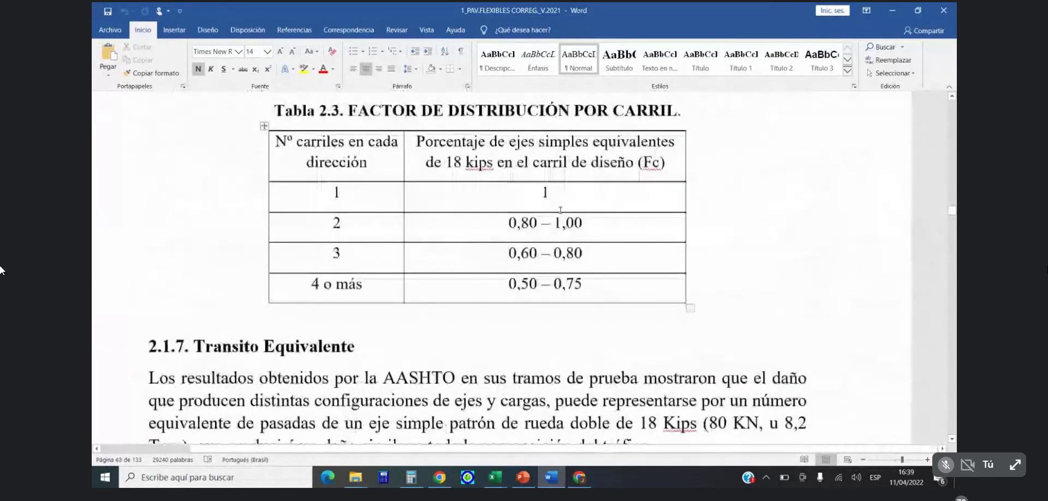
scroll(560, 210, "up", 3)
scroll(559, 210, "up", 2)
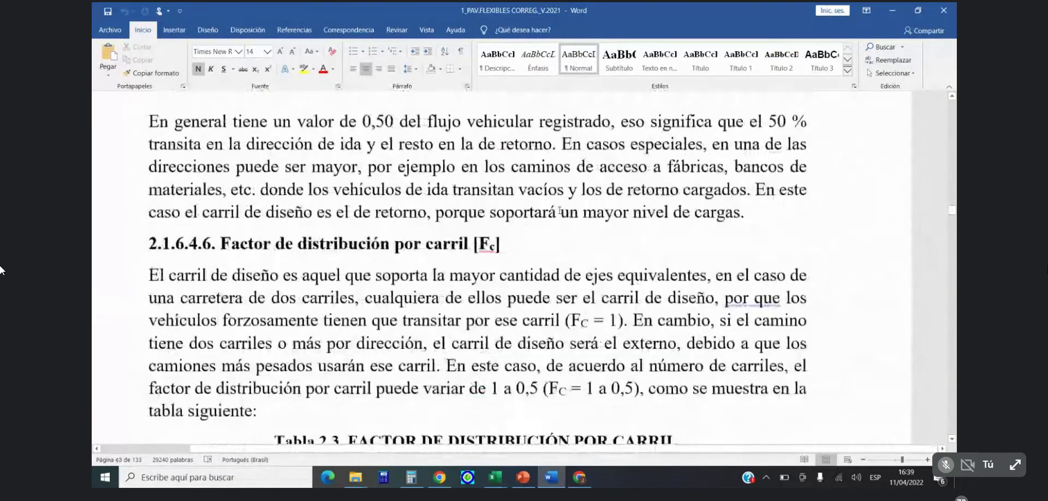
scroll(560, 211, "up", 12)
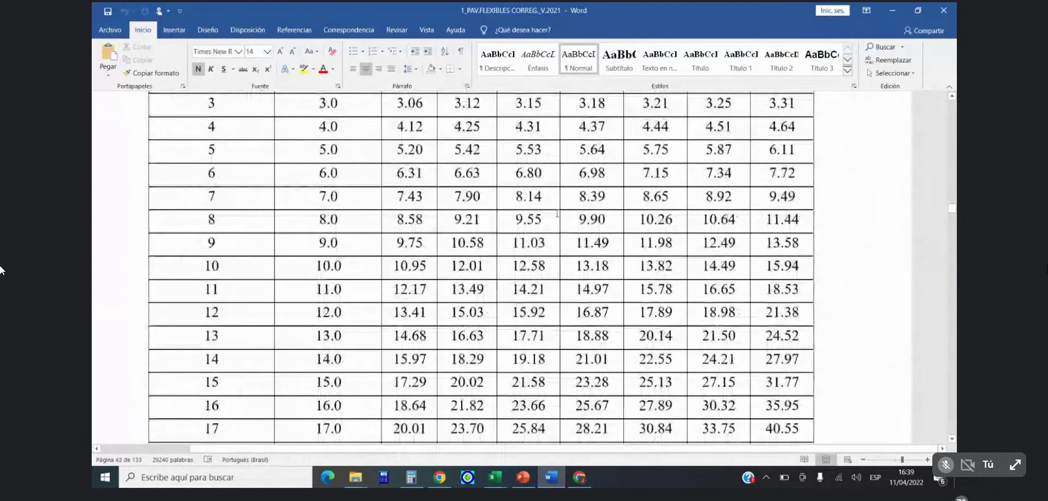
scroll(557, 213, "up", 2)
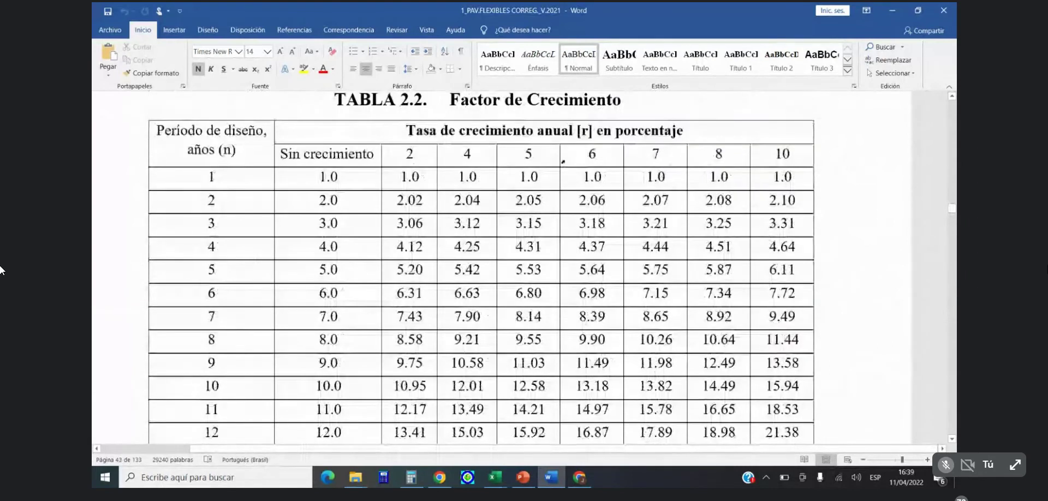
scroll(508, 262, "up", 2)
scroll(508, 263, "up", 3)
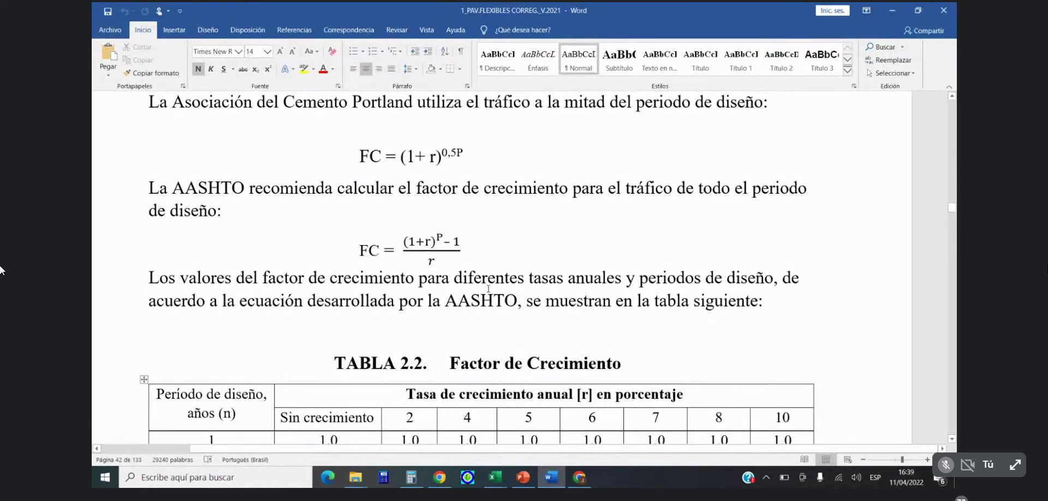
Step: Examine the 20-year row of Tabla 2.2 for the growth factors at the annual growth rates
scroll(471, 280, "down", 1)
scroll(471, 280, "down", 5)
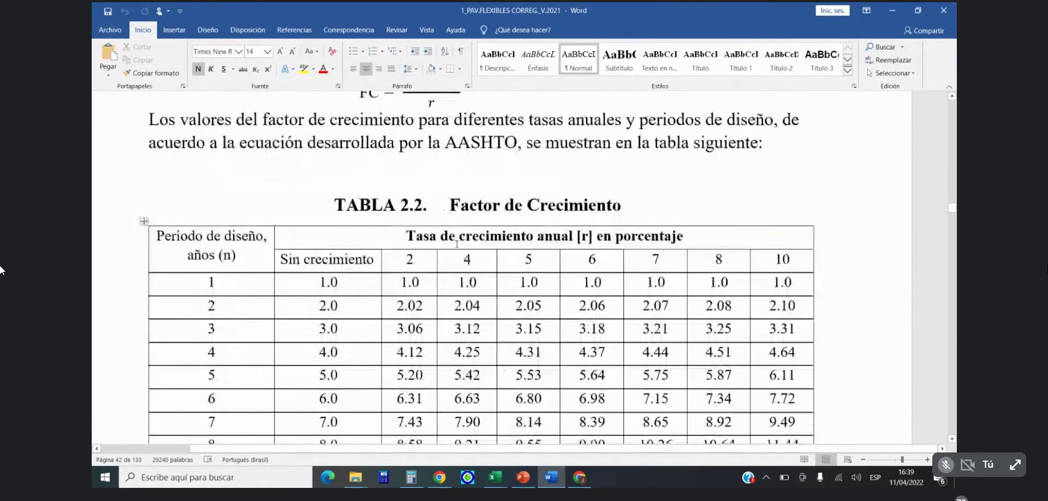
scroll(457, 244, "down", 2)
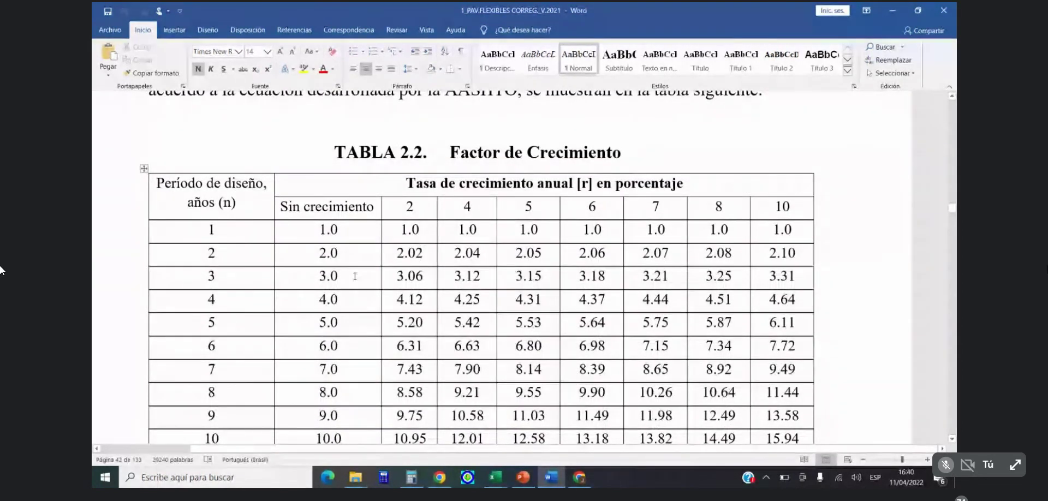
scroll(355, 276, "down", 4)
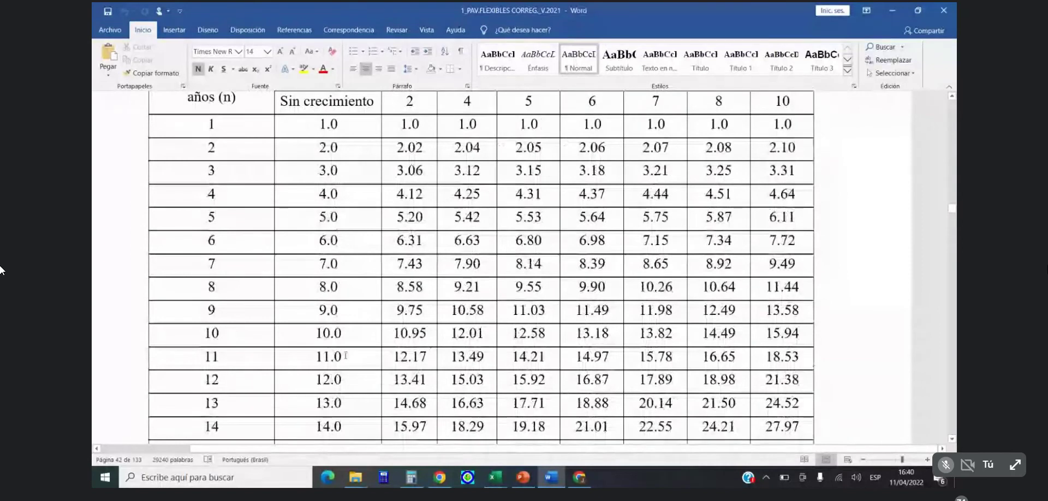
scroll(345, 354, "down", 1)
scroll(345, 355, "down", 1)
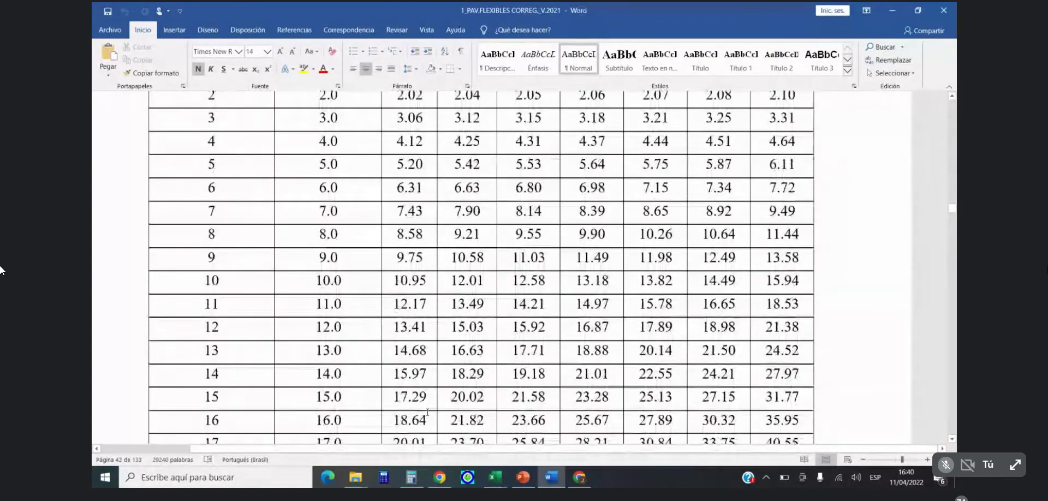
scroll(467, 407, "down", 4)
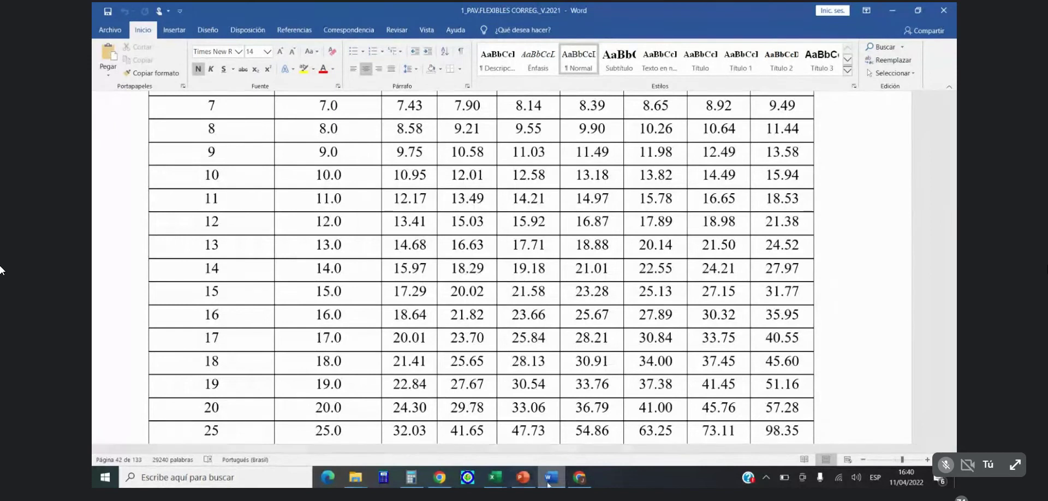
Step: Switch to the Ejercicio Nº 1_2021 workbook and enter the growth factor 29.78 in J17 for the Camión, bus mediano
mouse_move(496, 476)
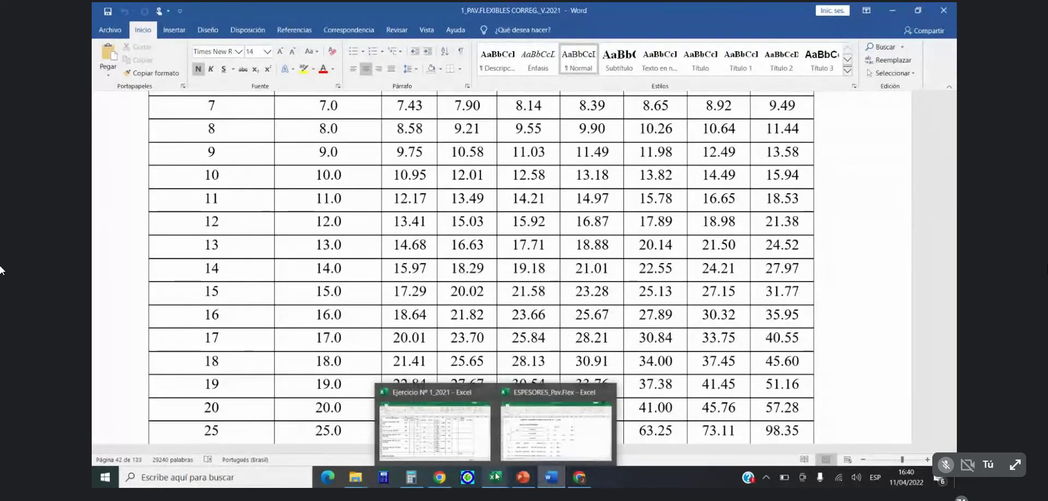
left_click(442, 438)
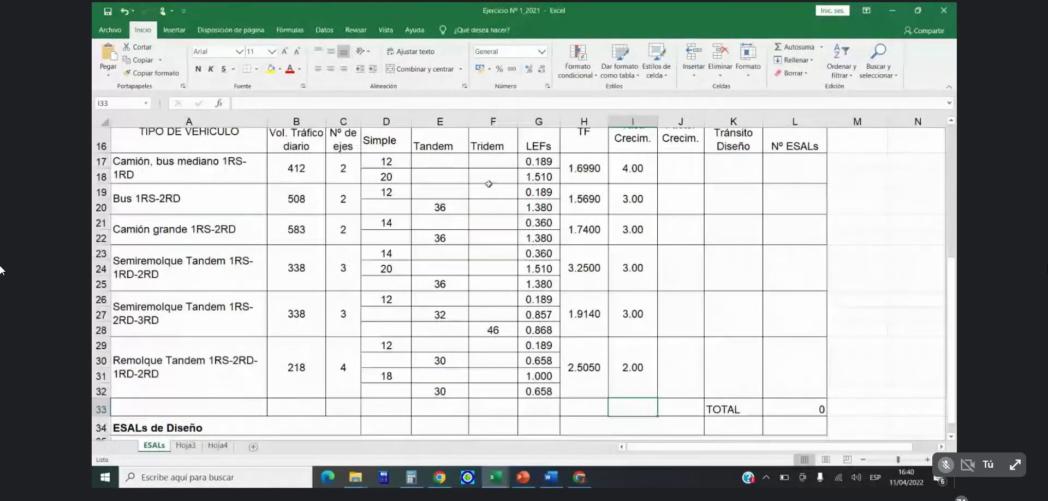
left_click(680, 175)
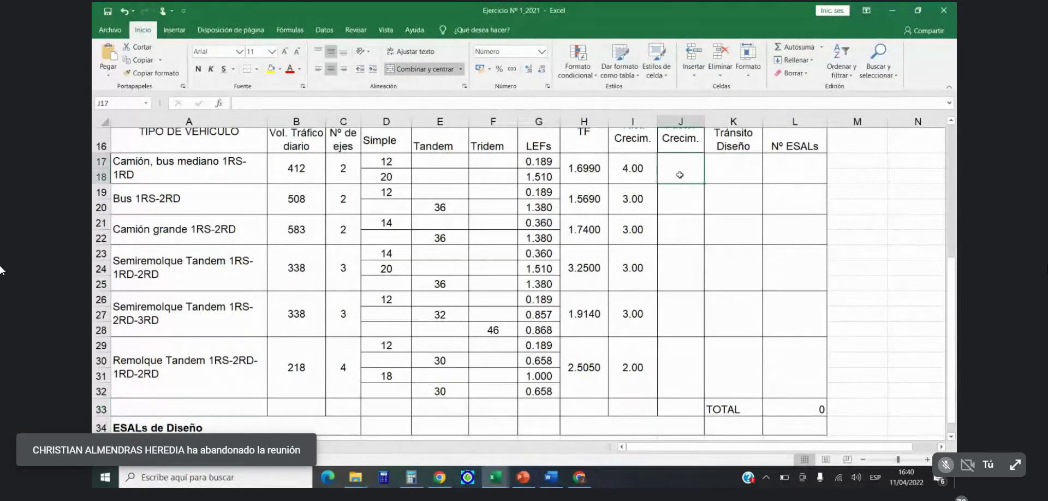
type("29.78")
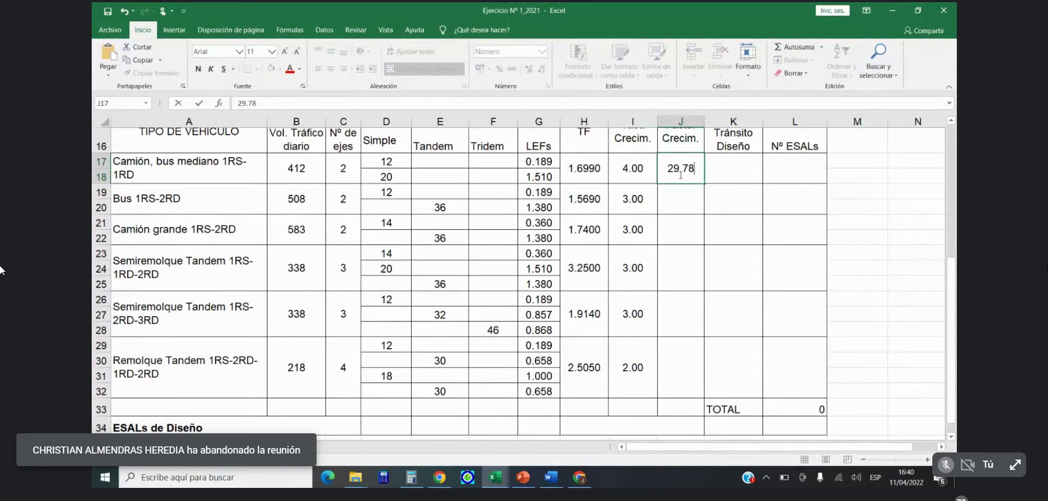
key("Return")
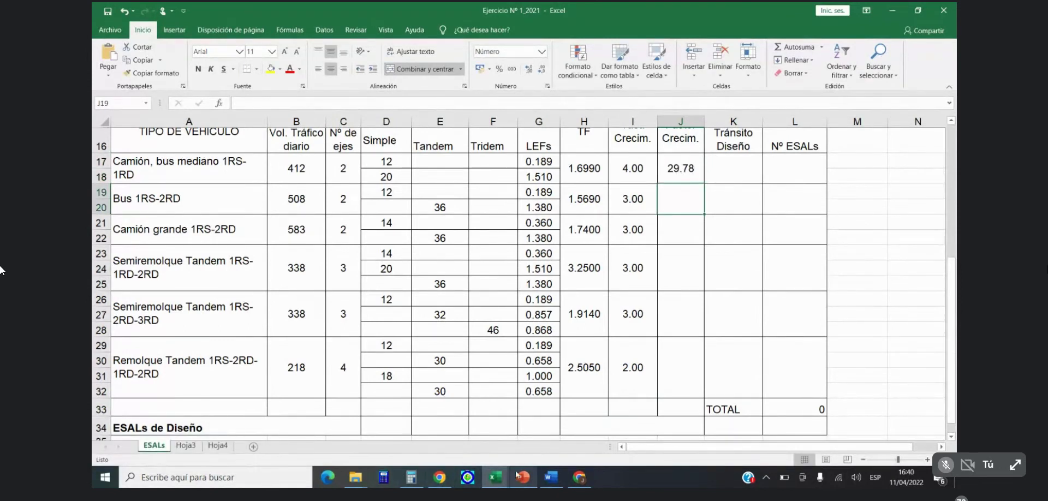
Step: Switch to the Word guide and look up the growth factor for a 2% annual rate over 20 years in Tabla 2.2
left_click(551, 478)
scroll(531, 420, "up", 1)
scroll(531, 420, "down", 1)
scroll(531, 420, "up", 5)
scroll(532, 420, "up", 2)
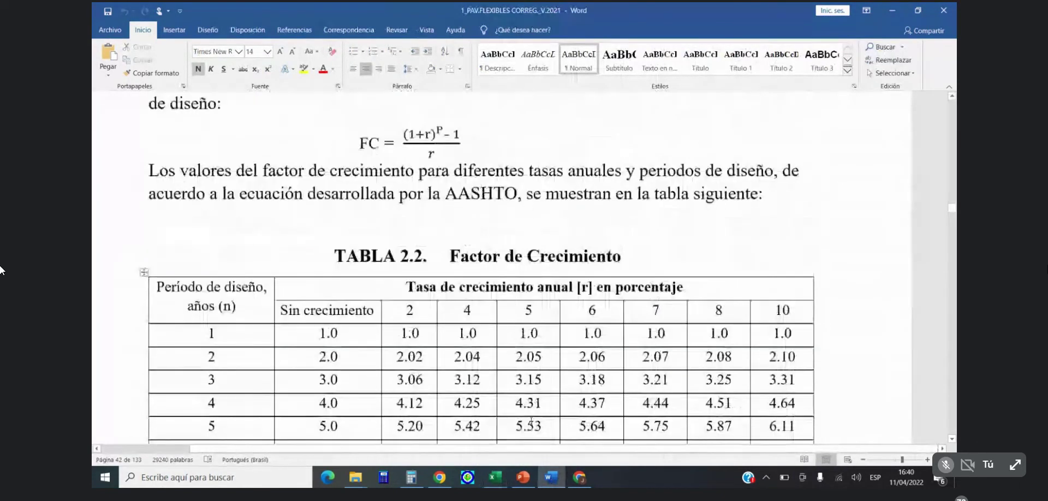
scroll(538, 415, "up", 1)
scroll(544, 410, "down", 1)
scroll(544, 409, "down", 7)
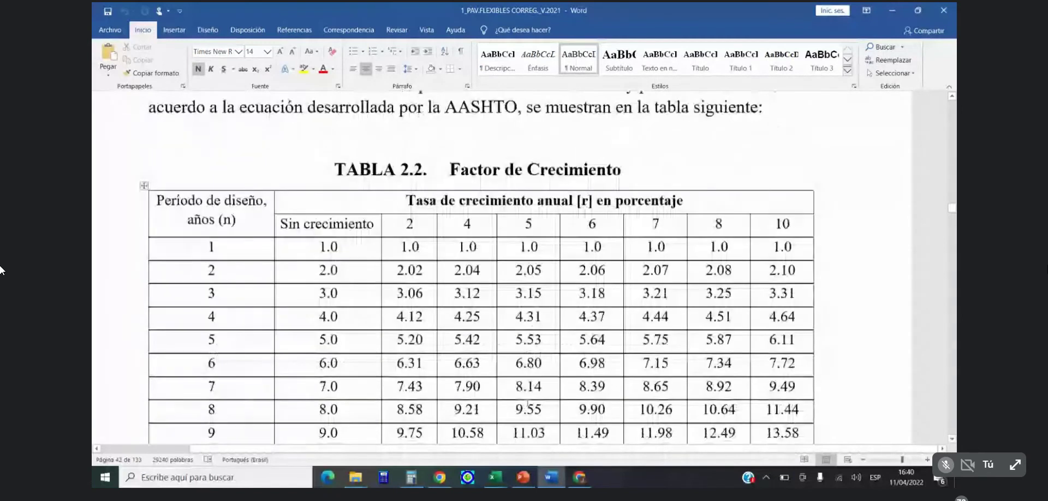
scroll(408, 339, "down", 1)
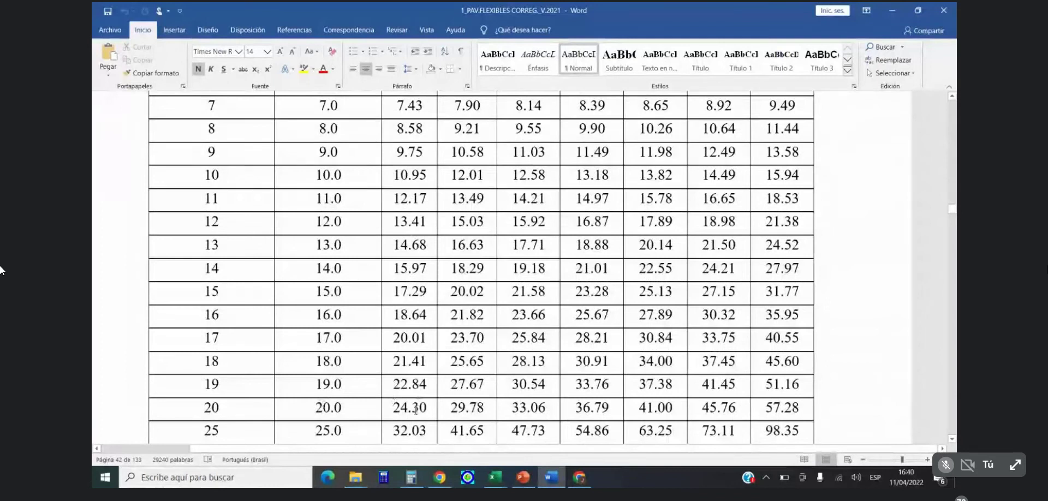
Step: Return to the Ejercicio Nº 1_2021 workbook and enter the growth factor 24.3 in J29 for the Remolque Tandem
left_click(497, 481)
left_click(469, 447)
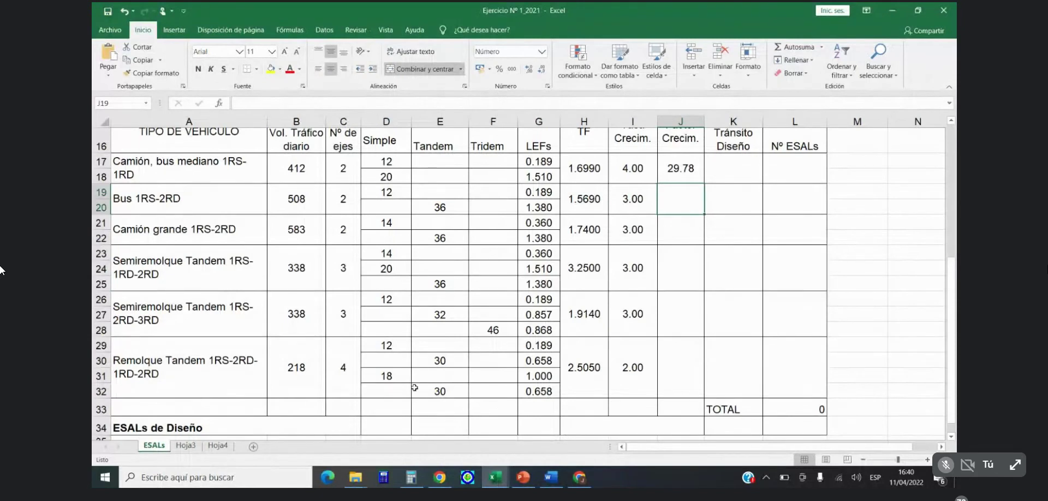
left_click(668, 369)
type("24.3")
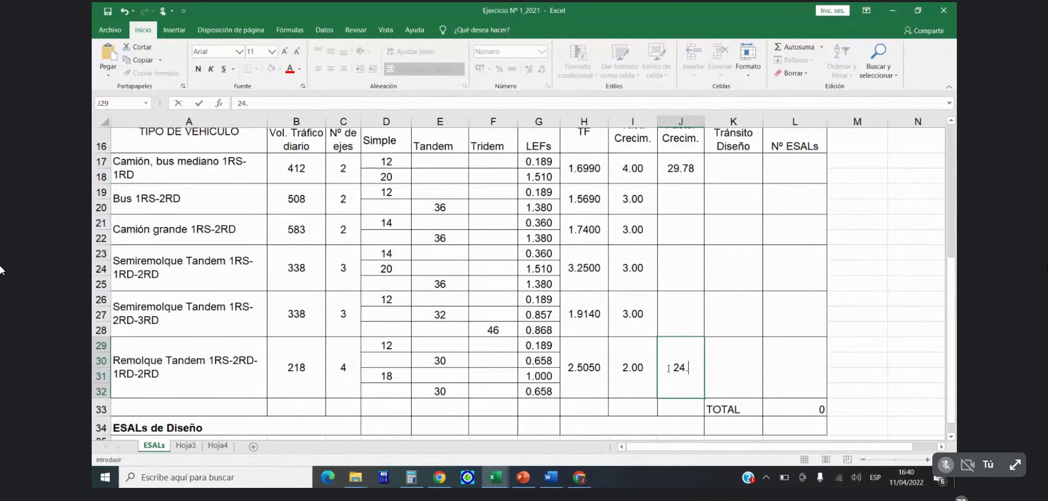
key("Return")
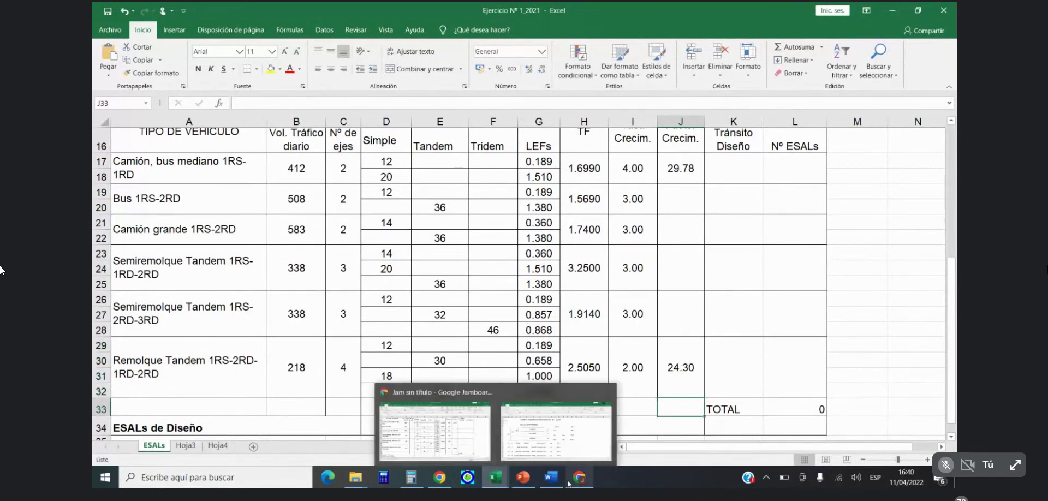
Step: Switch to the Word guide and copy the AASHTO growth factor fraction, (1+r)^P - 1 over r, above Tabla 2.2
mouse_move(551, 482)
left_click(551, 482)
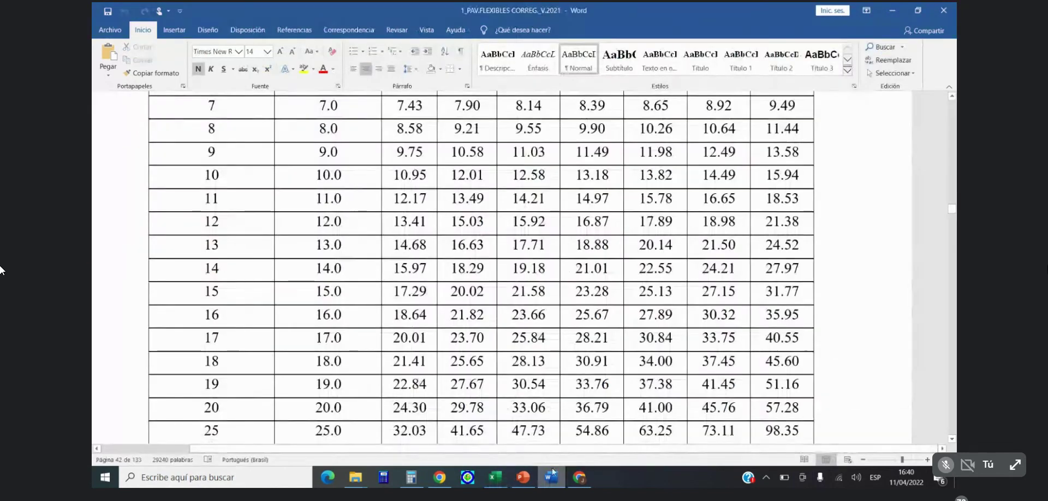
scroll(520, 314, "up", 5)
left_click(383, 302)
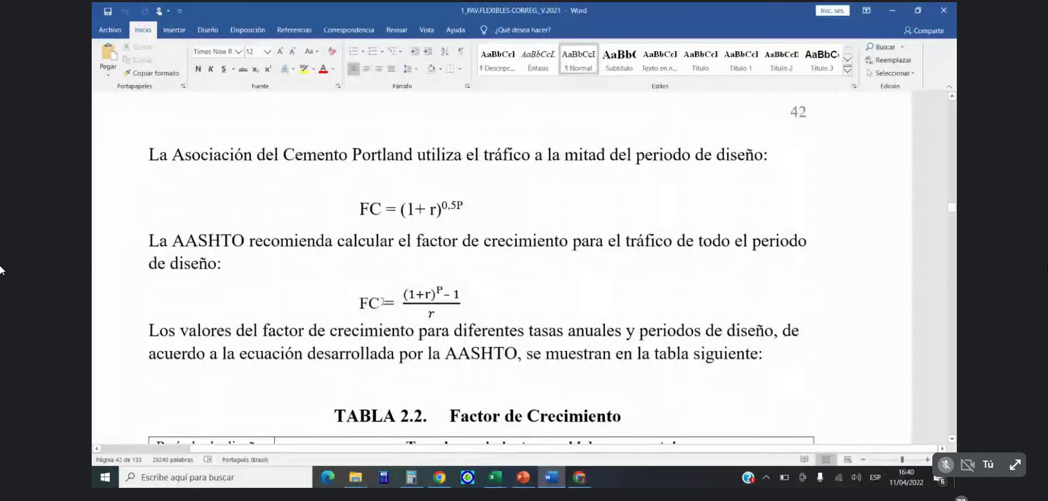
left_click(416, 297)
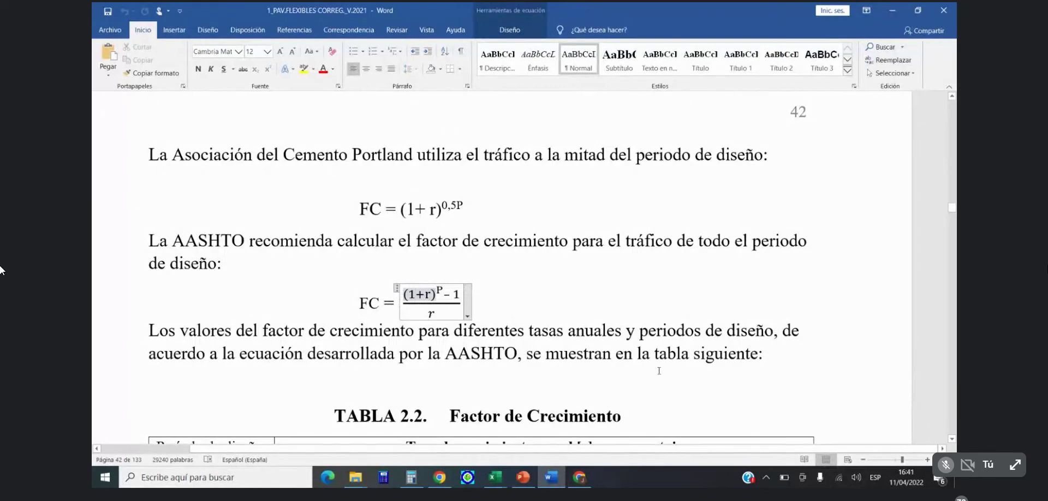
left_click(651, 308)
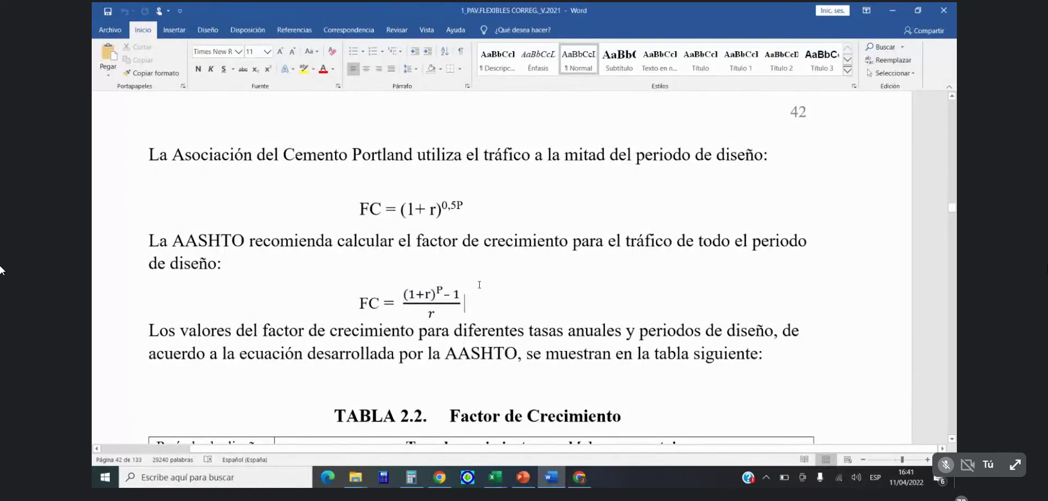
left_click_drag(410, 295, 443, 309)
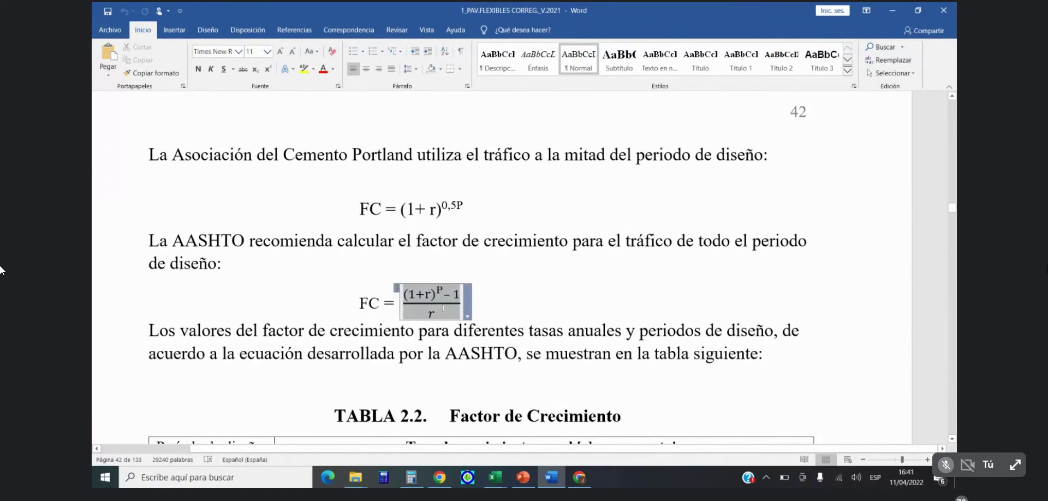
left_click(458, 316)
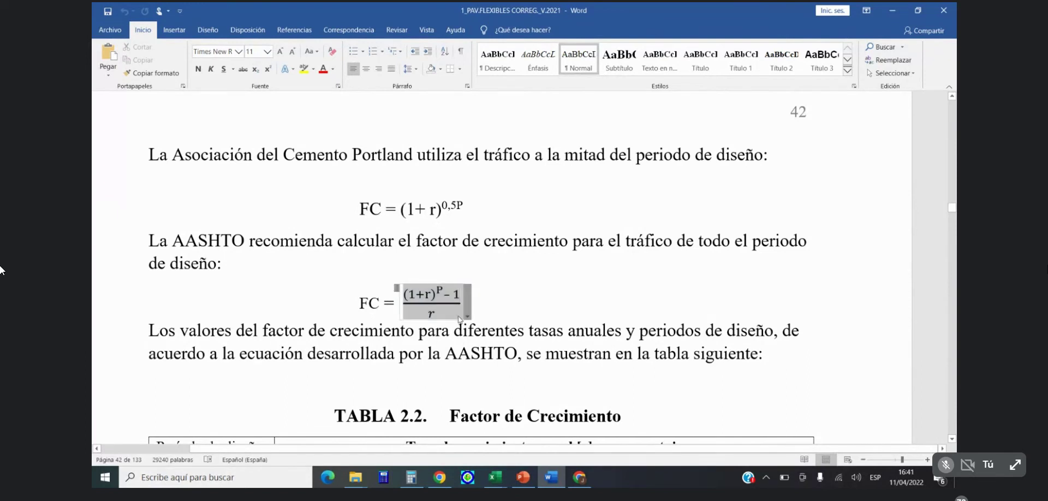
left_click(459, 320)
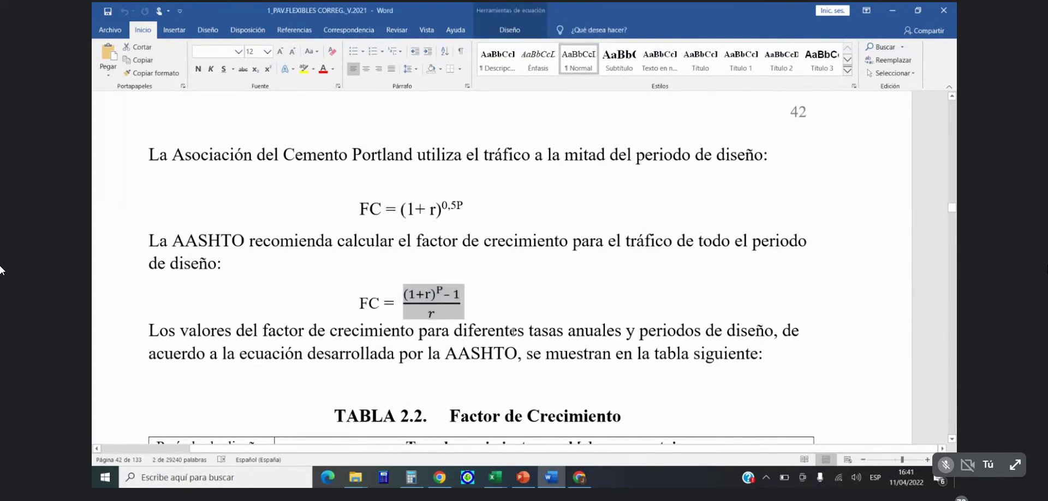
Step: Paste the copied formula into M19 of the Ejercicio Nº 1_2021 workbook and widen column M slightly
left_click(495, 477)
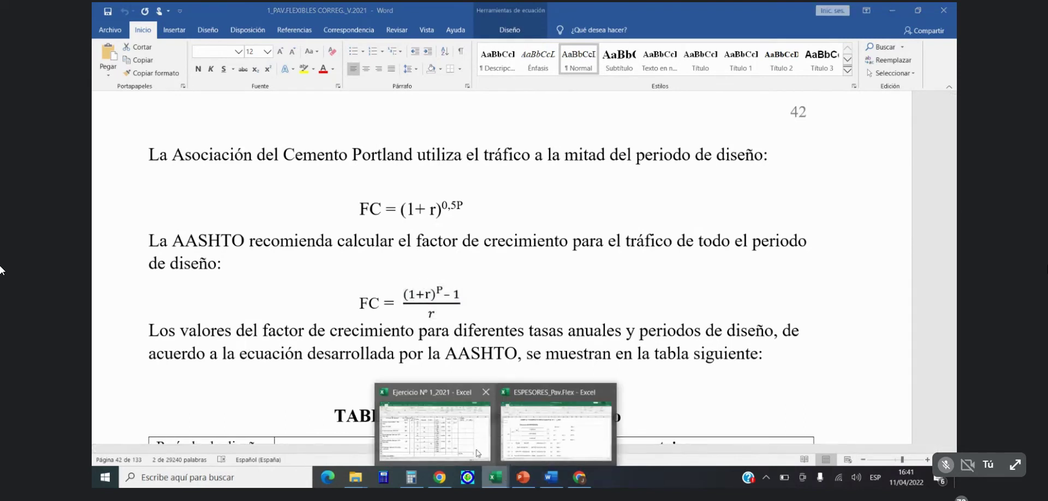
left_click(476, 453)
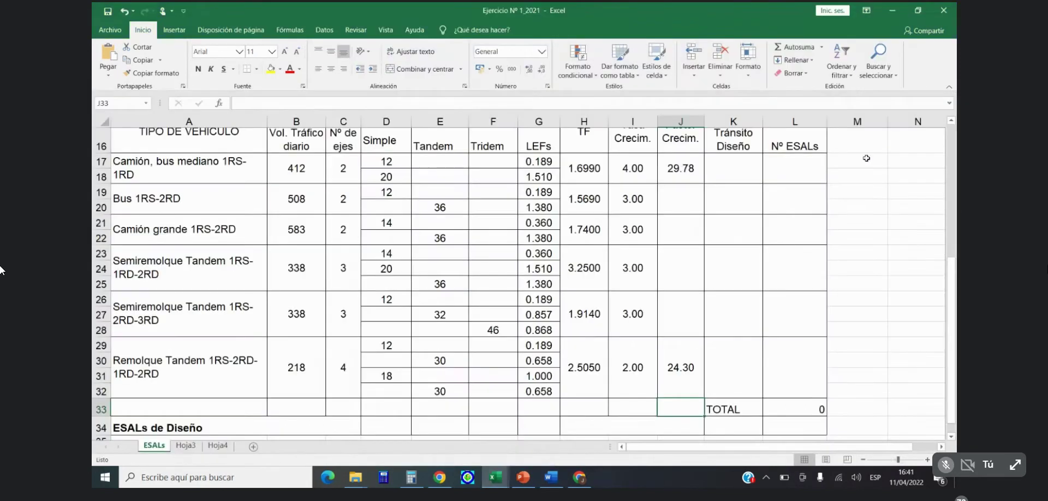
left_click(856, 192)
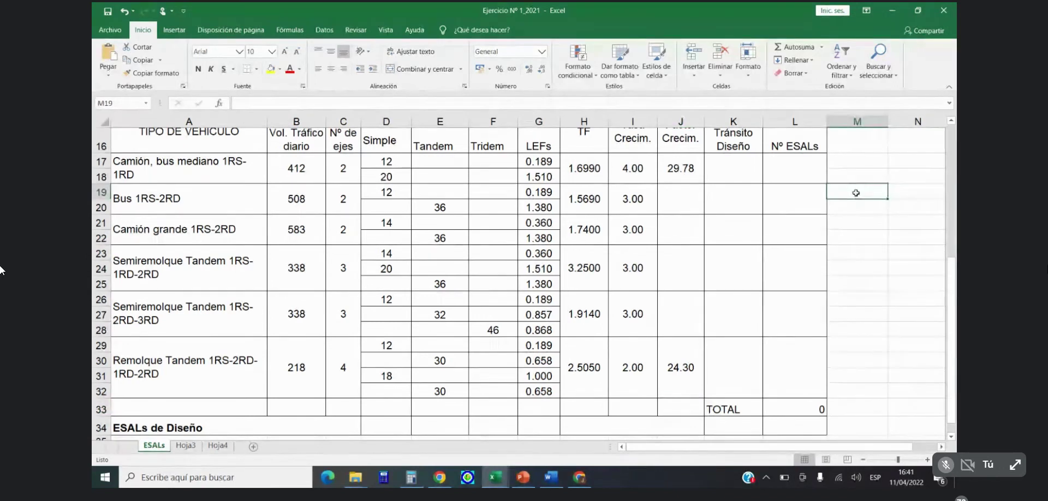
key("ctrl+v")
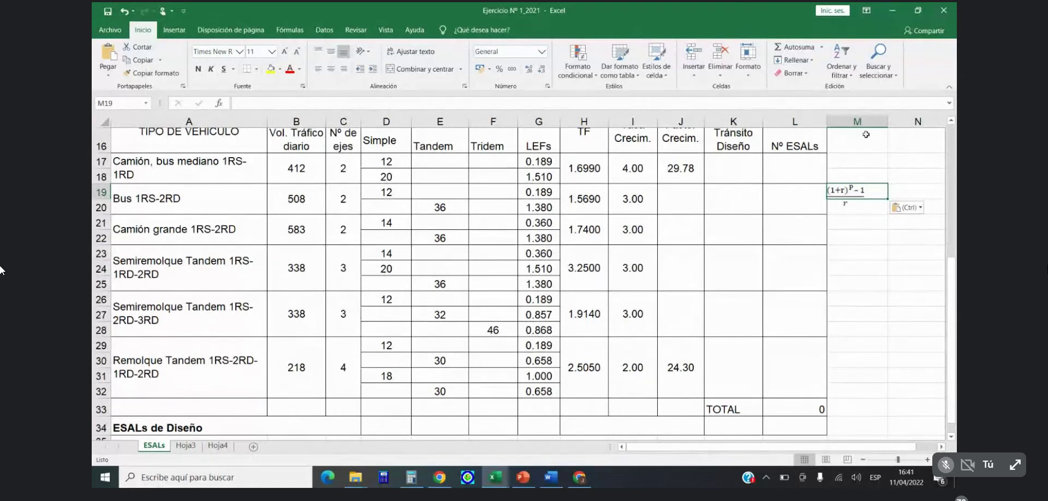
left_click_drag(891, 121, 899, 122)
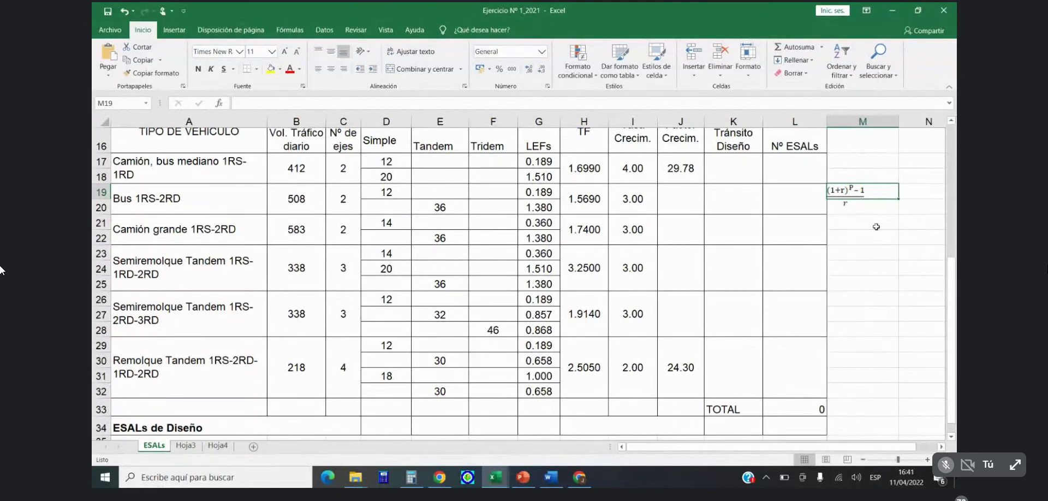
Step: Merge and center cells M19:M20 at the pasted formula and set their font size to 12
left_click_drag(871, 191, 873, 203)
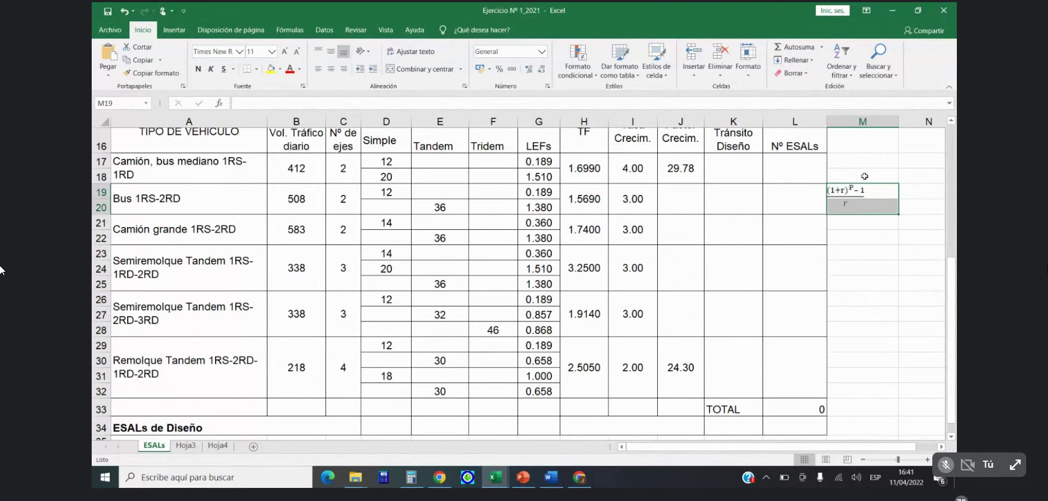
left_click(398, 70)
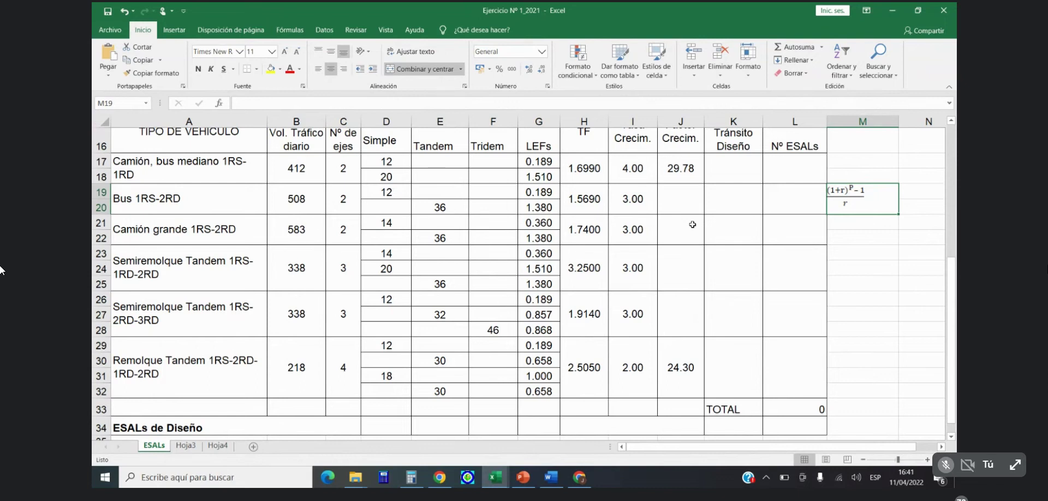
left_click(272, 51)
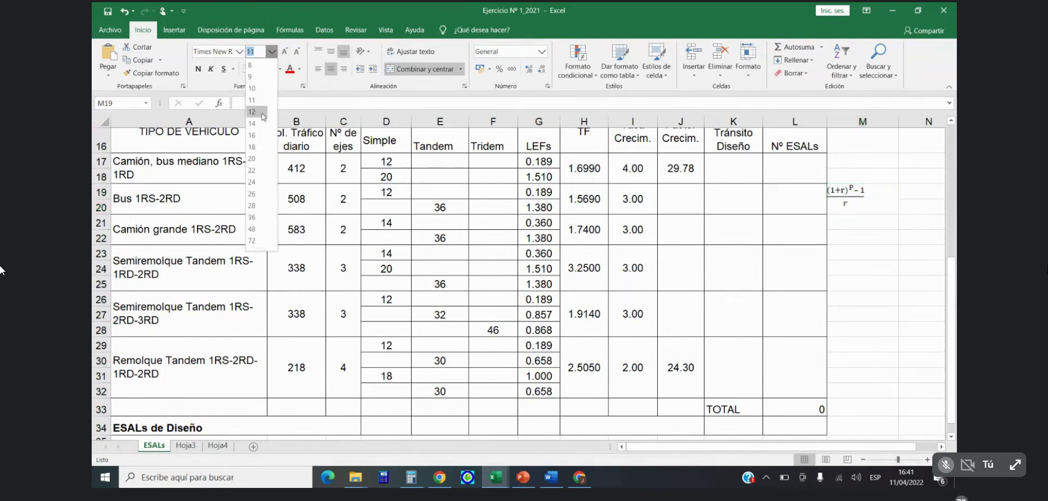
left_click(257, 113)
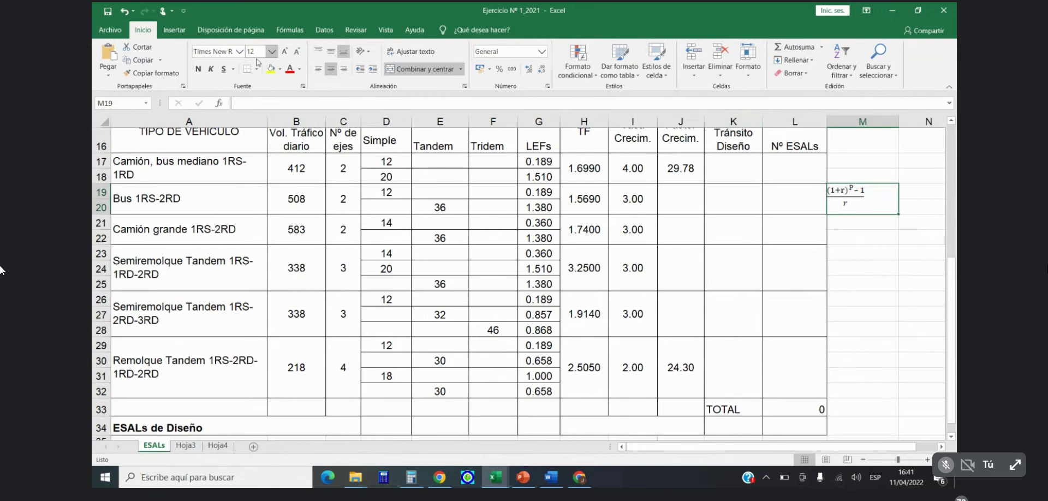
left_click(882, 269)
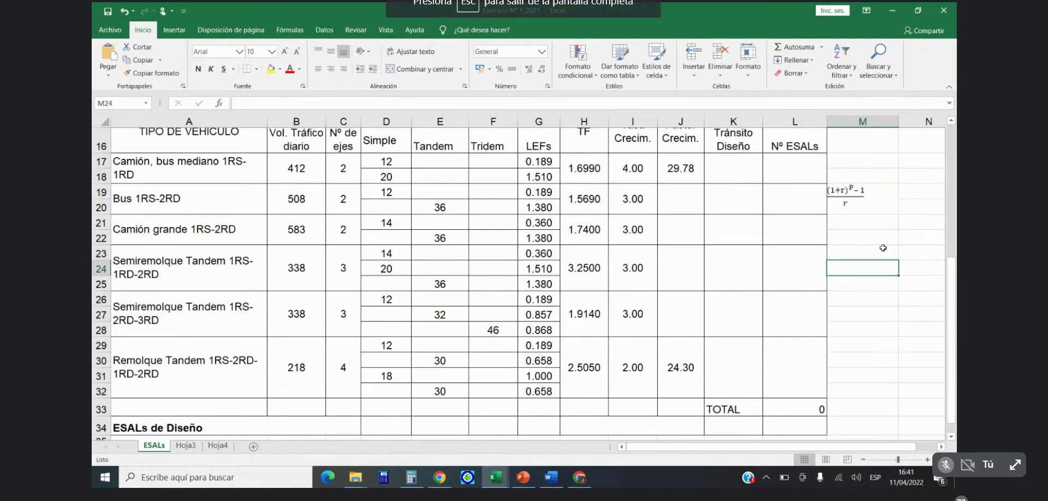
Step: Enter the growth factor 26.87 in J19 for the Bus 1RS-2RD
left_click(688, 209)
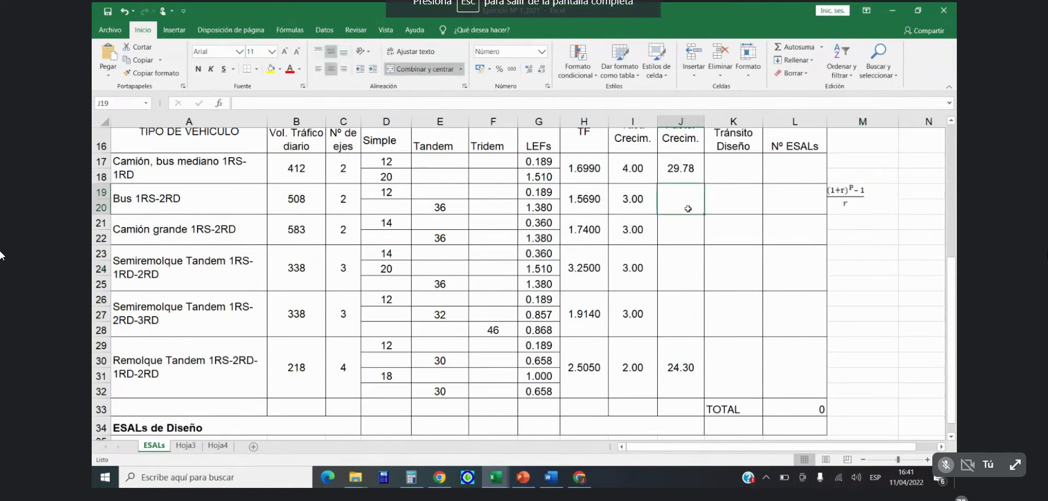
type("26.87")
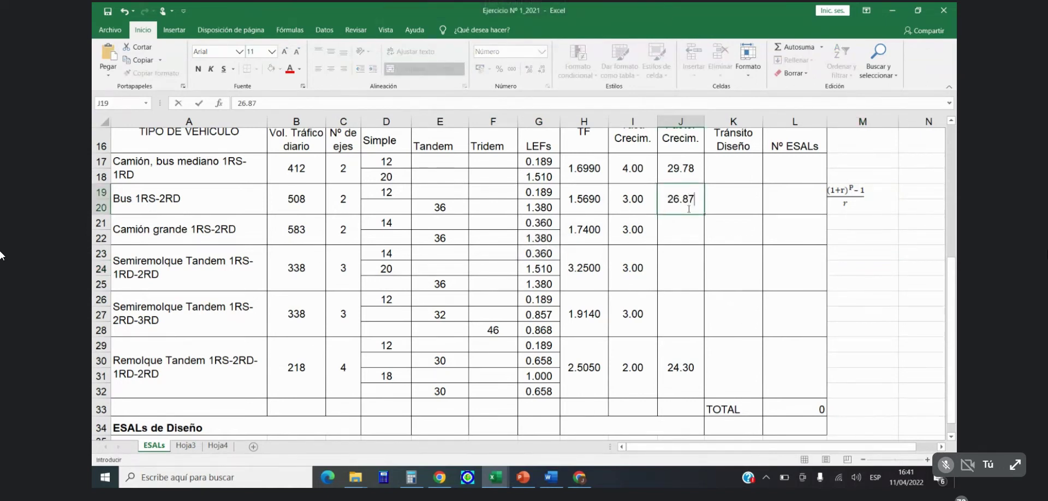
key("Return")
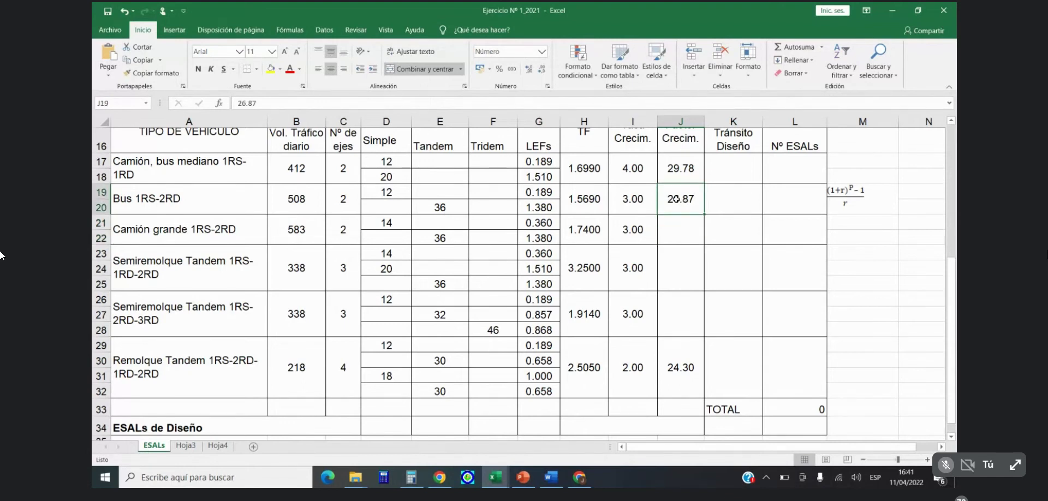
Step: Copy the Bus growth factor from J19 into J21:J28 for the Camión grande and both Semiremolques
right_click(677, 198)
left_click(712, 225)
left_click_drag(686, 226, 687, 305)
right_click(687, 306)
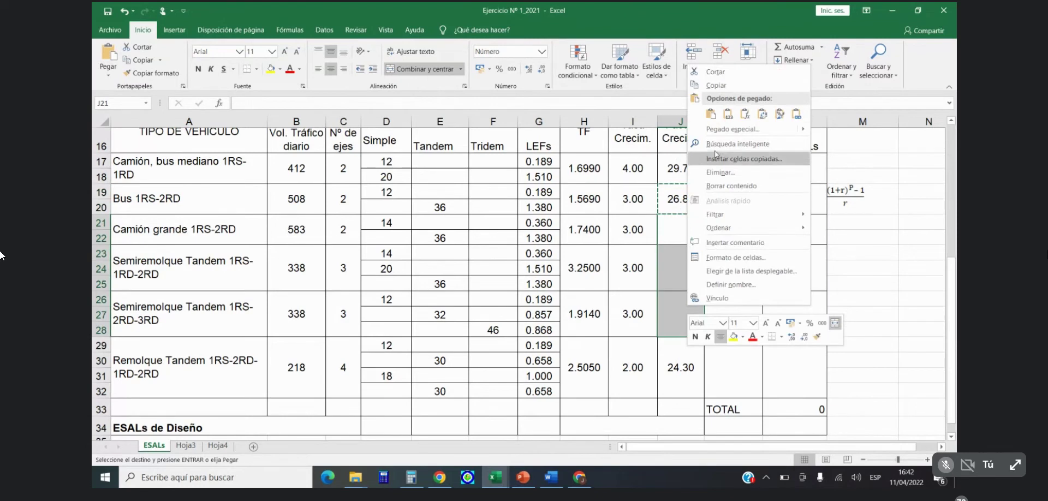
left_click(712, 120)
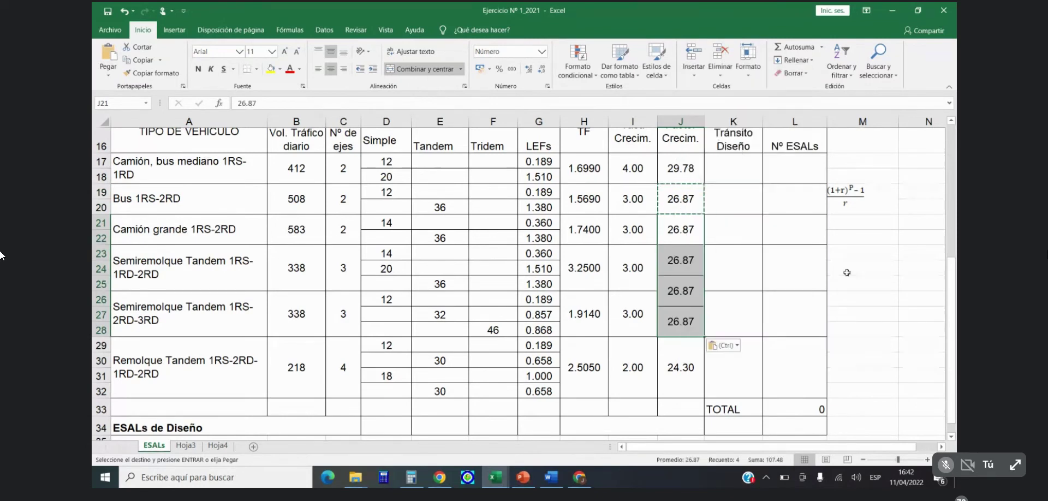
left_click(880, 287)
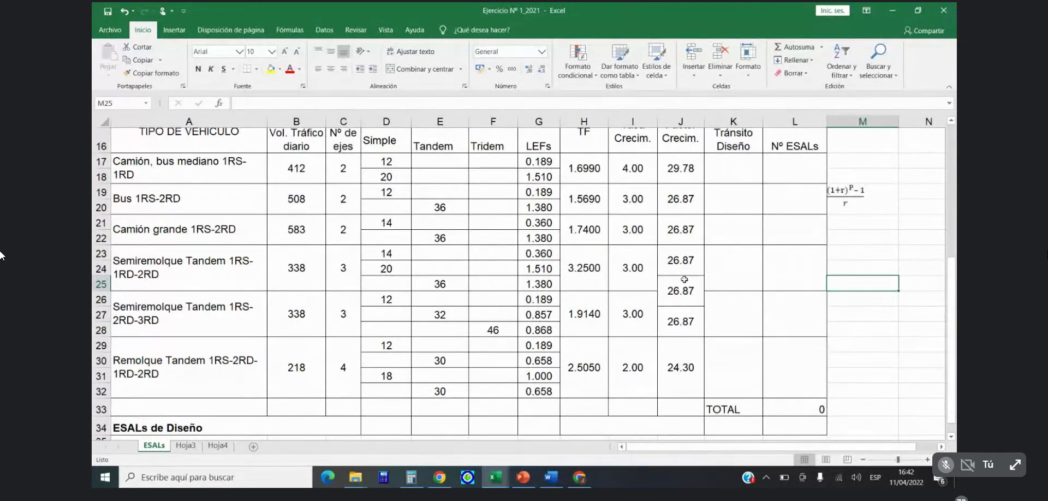
Step: Unmerge the growth factor cells J23:J28 and clear the surplus value in J25
left_click_drag(677, 257, 681, 322)
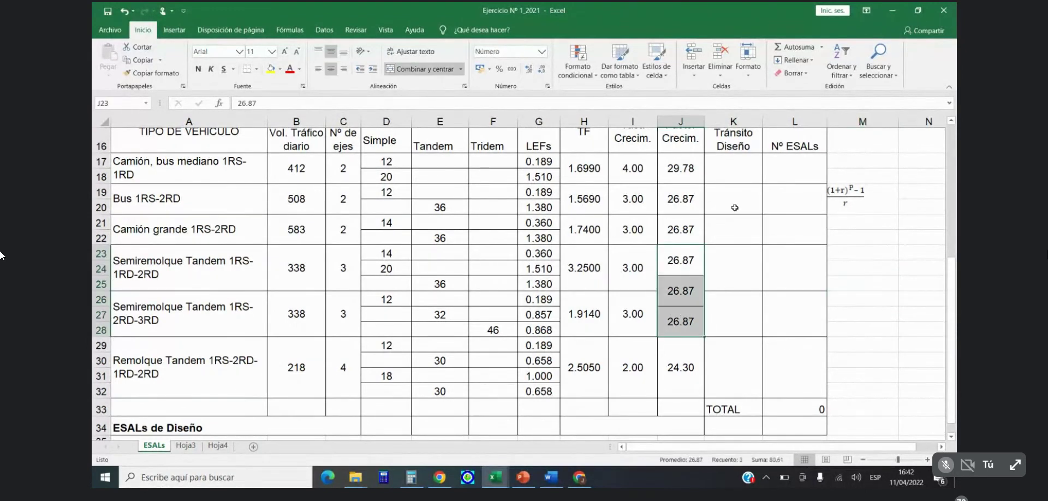
left_click(393, 69)
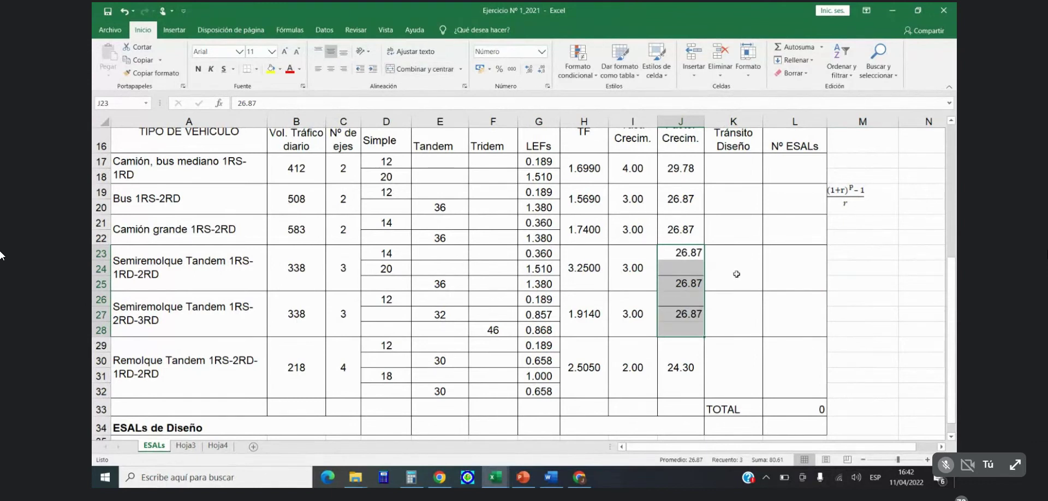
left_click(842, 284)
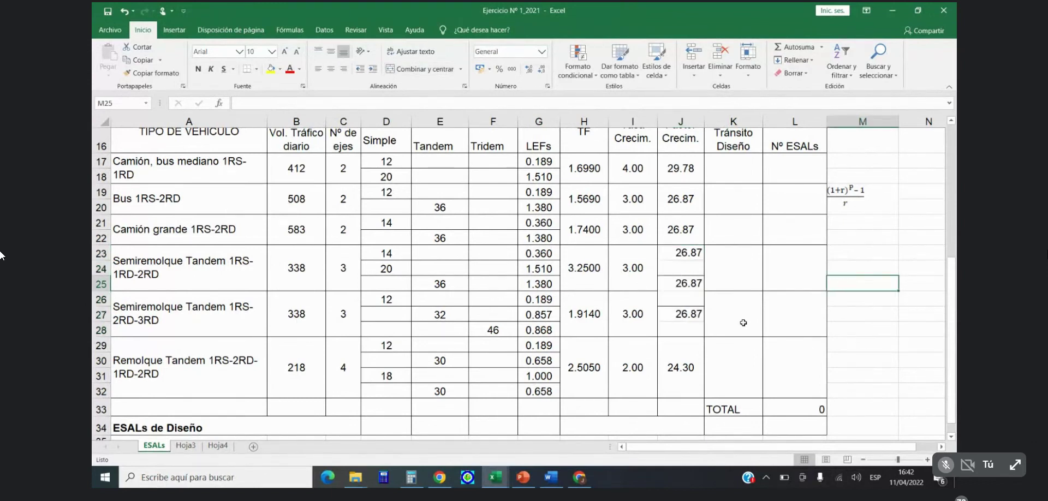
left_click(691, 284)
key("Delete")
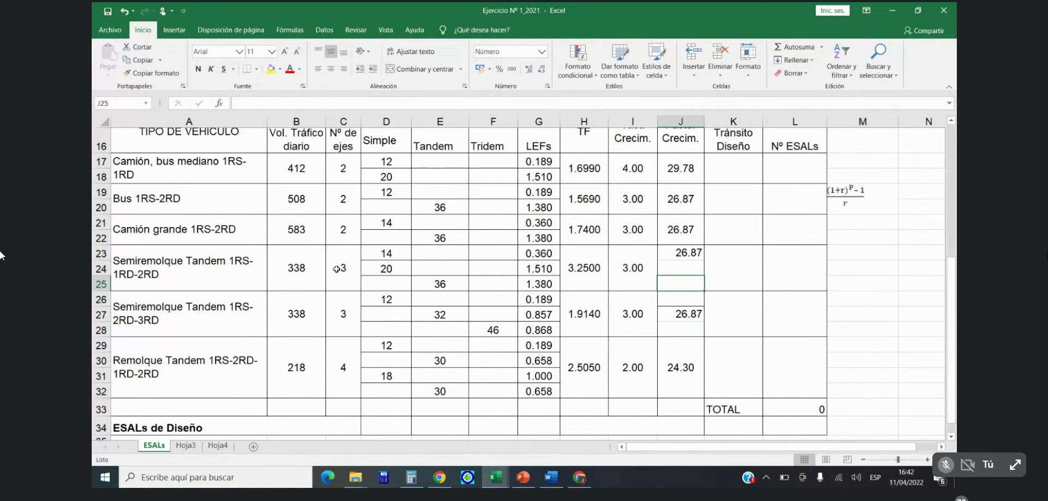
Step: Merge and center J23:J25 and J26:J28 so each Semiremolque has one growth factor cell
left_click_drag(674, 251, 680, 284)
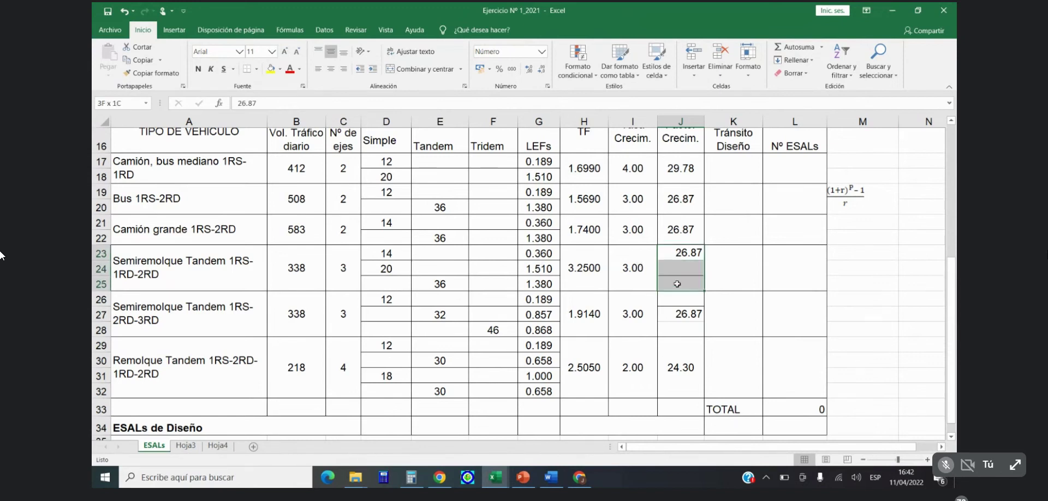
left_click(393, 69)
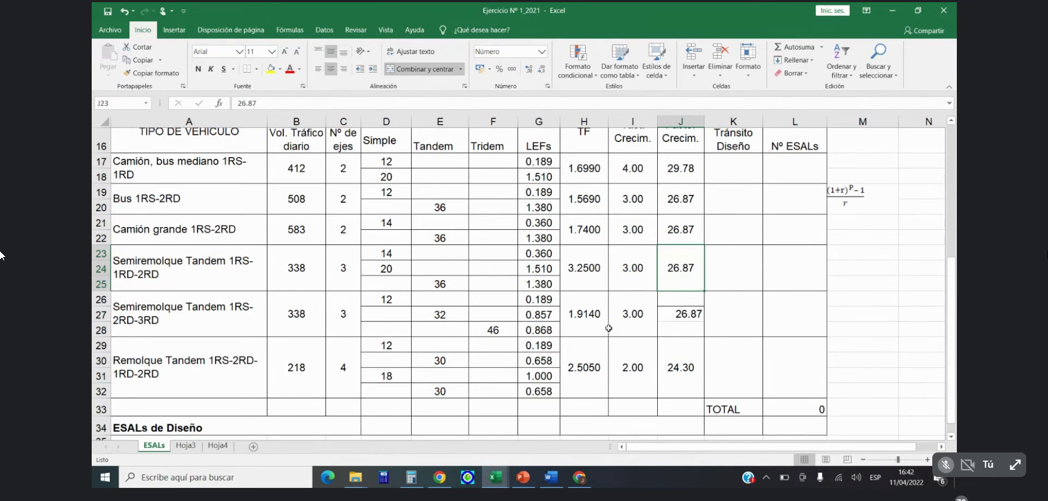
left_click_drag(671, 300, 683, 318)
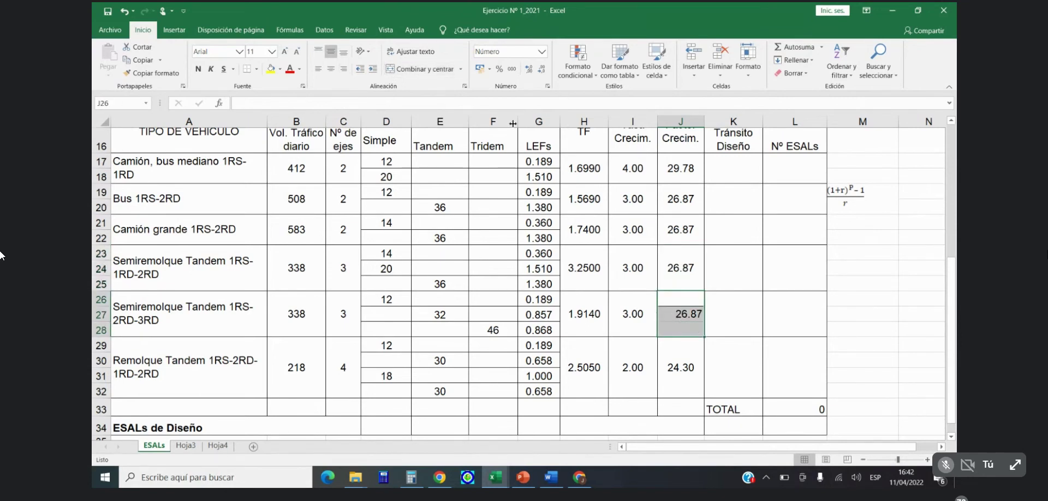
left_click(413, 71)
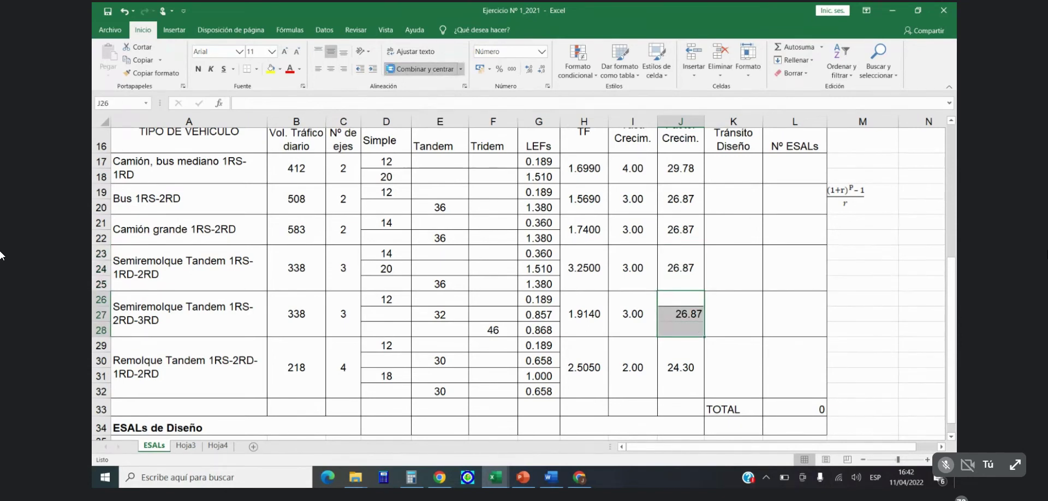
scroll(786, 340, "down", 1)
scroll(783, 327, "up", 2)
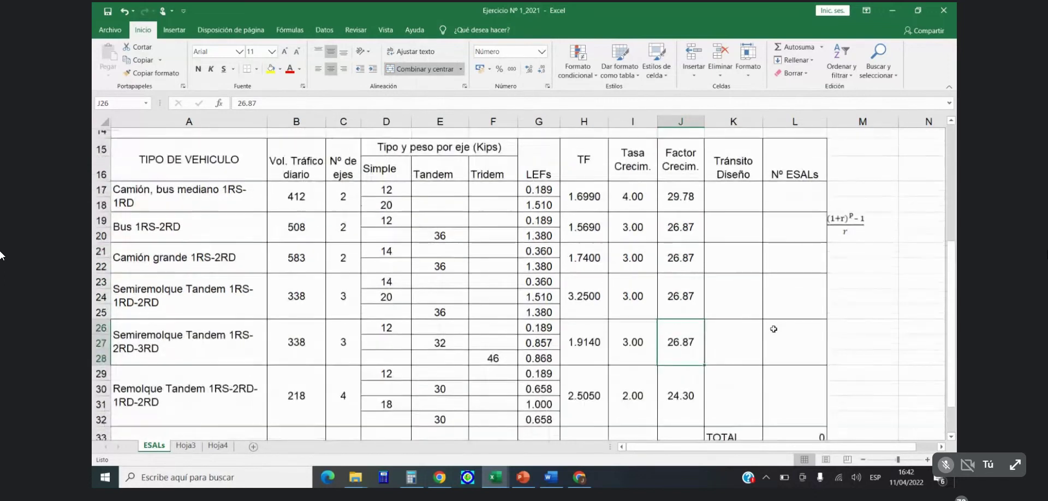
scroll(779, 312, "down", 1)
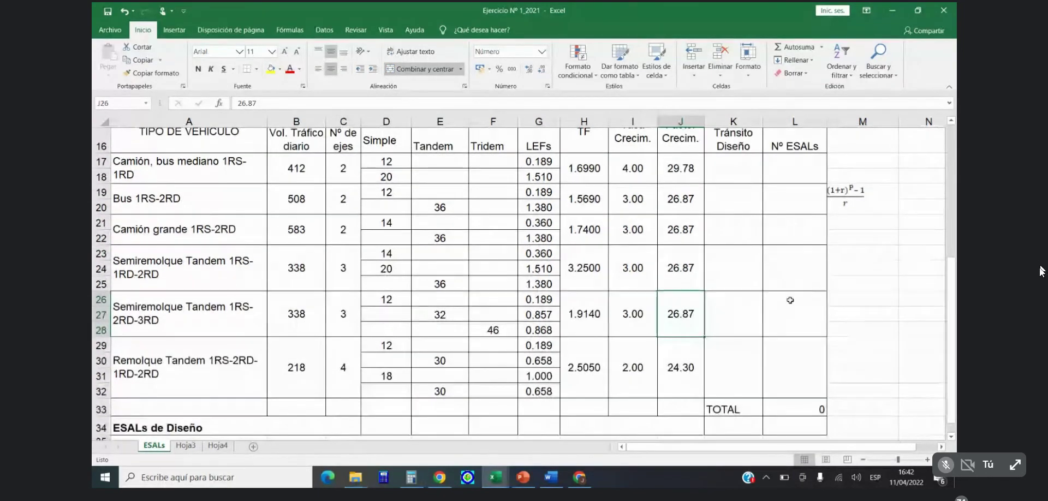
left_click(960, 342)
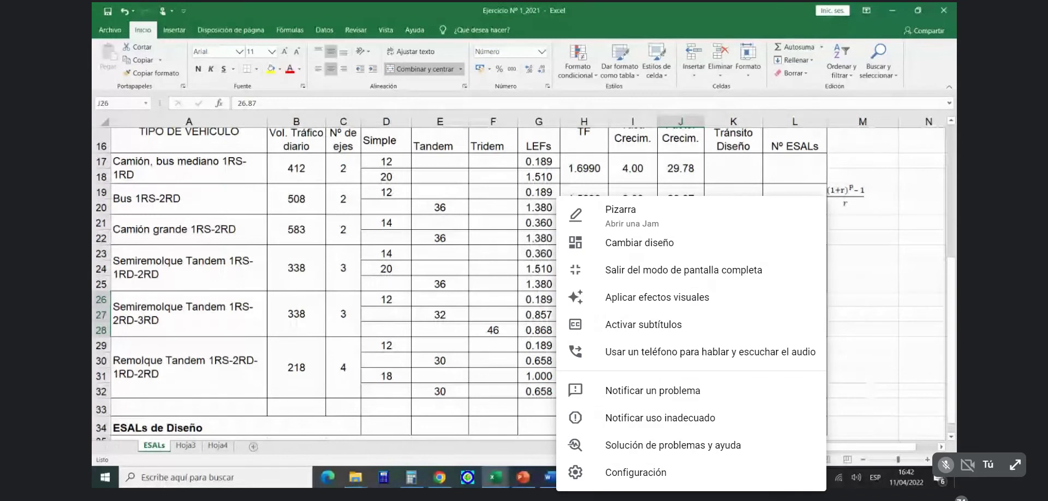
left_click(978, 326)
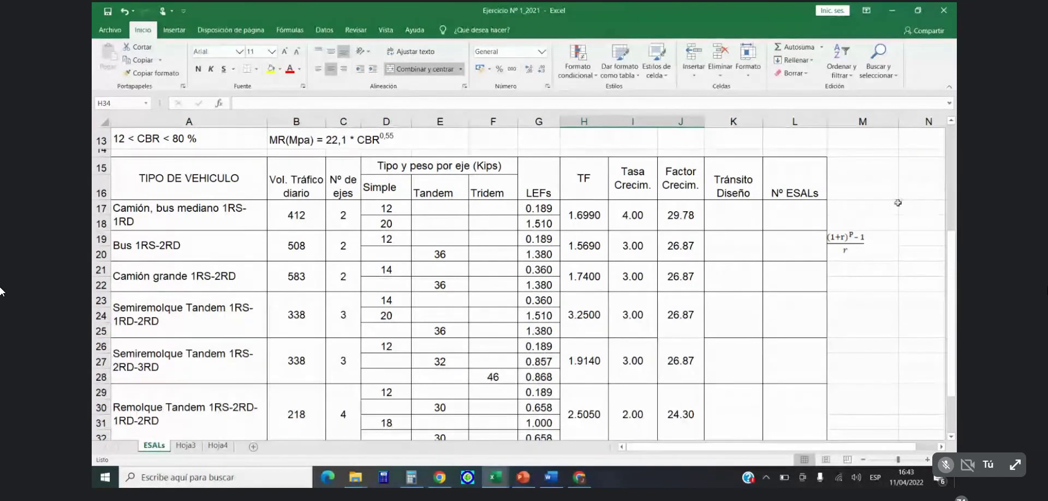
Step: Delete the growth factor formula picture next to the Bus 1RS-2RD row
left_click(845, 240)
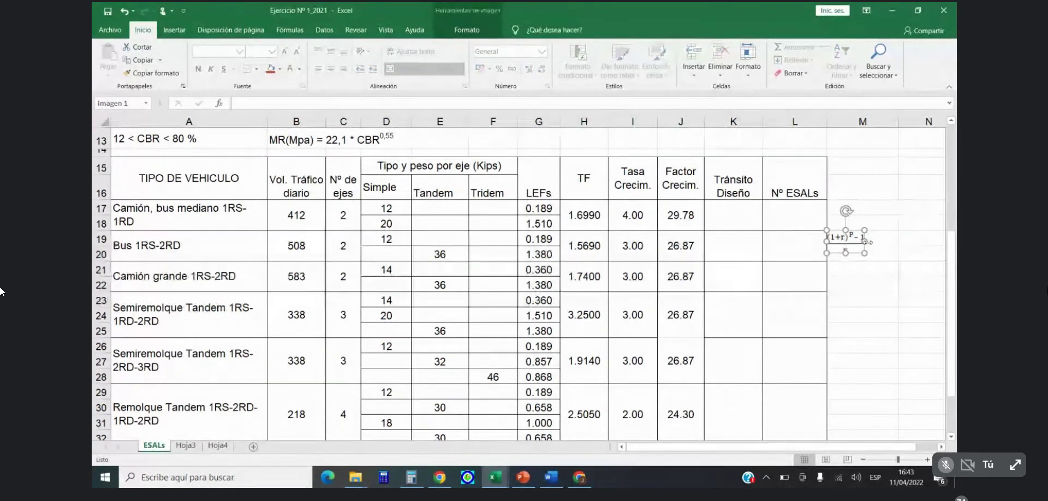
key("Delete")
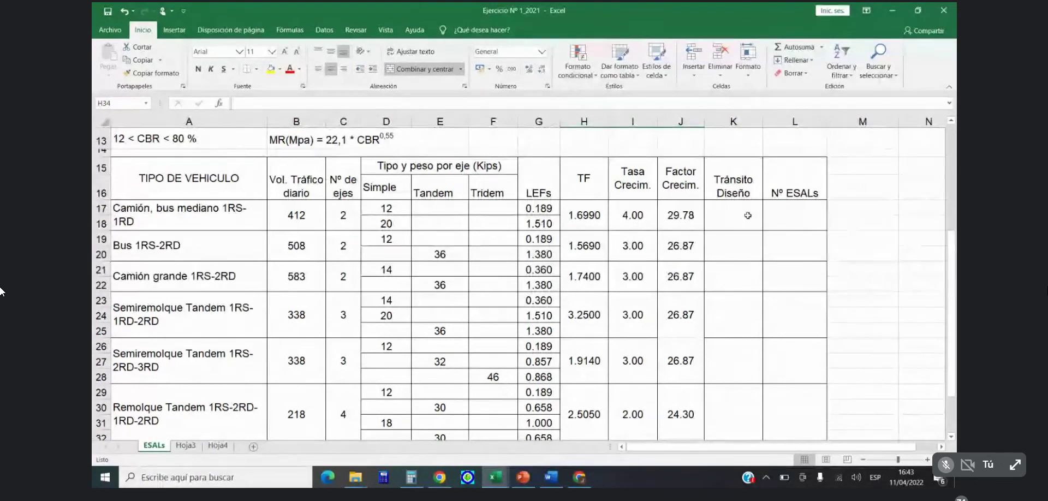
Step: Enter the design traffic 4478316 in K17 for the Camión, bus mediano and 4982235 in K19 for the Bus
left_click(749, 216)
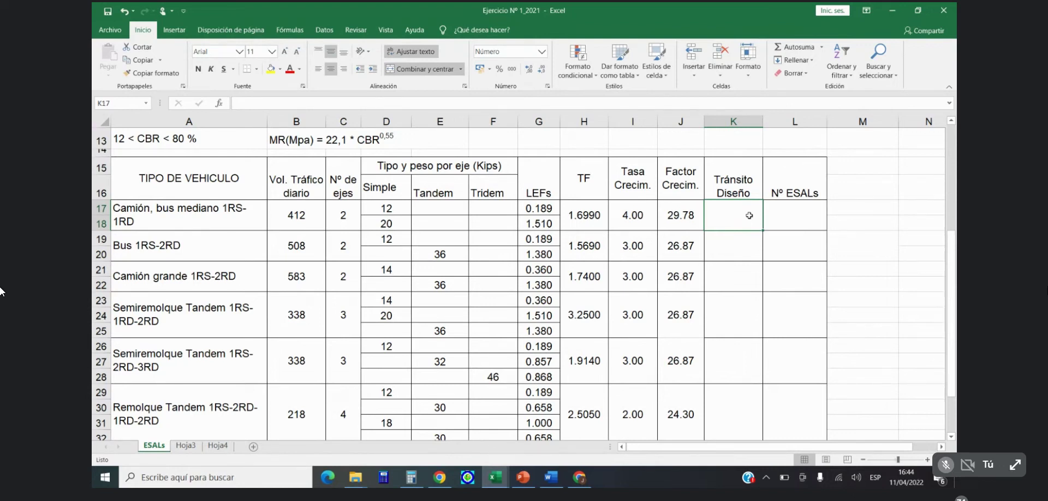
type("4'47")
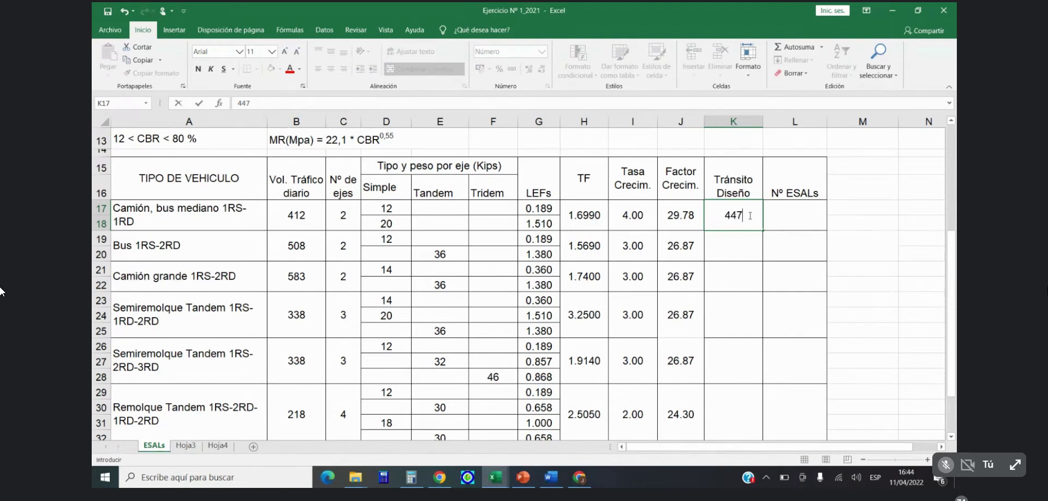
type("8'316")
key("Return")
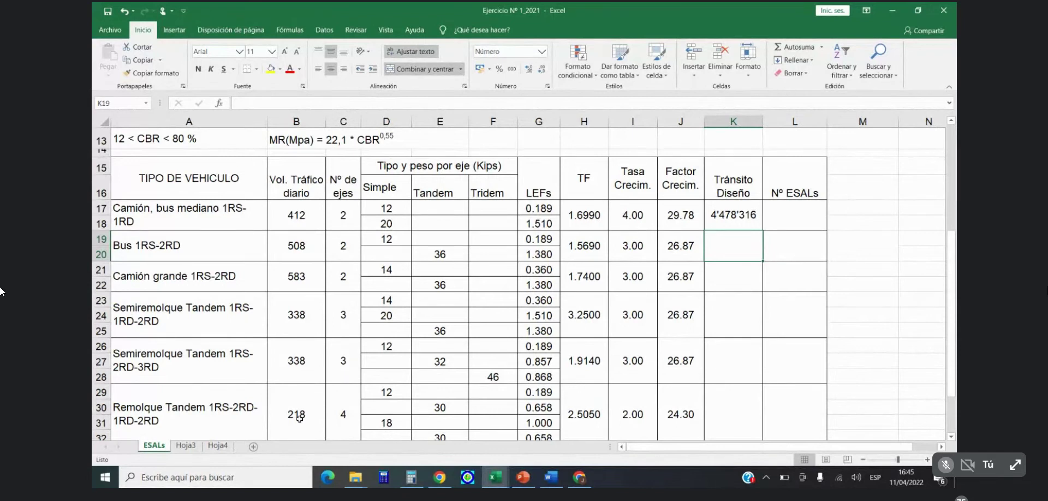
type("4982")
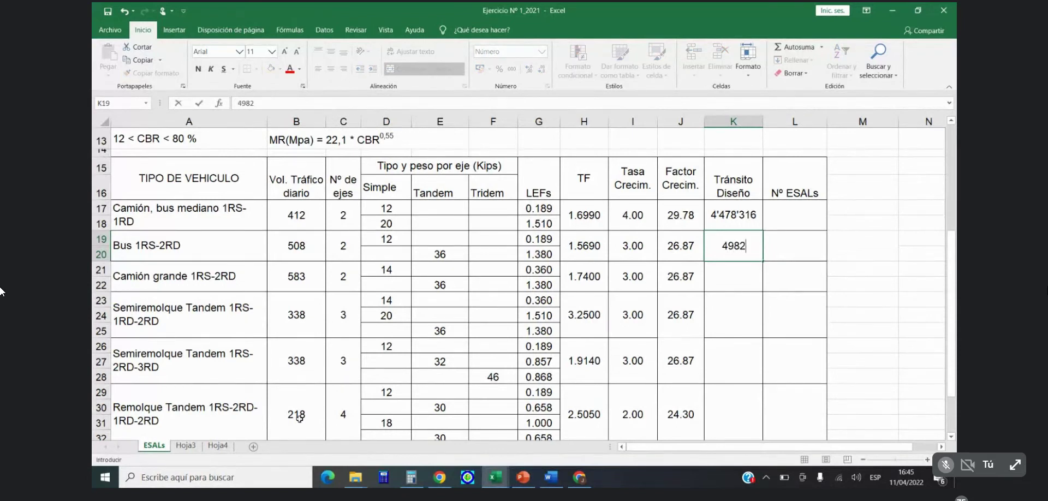
type("235")
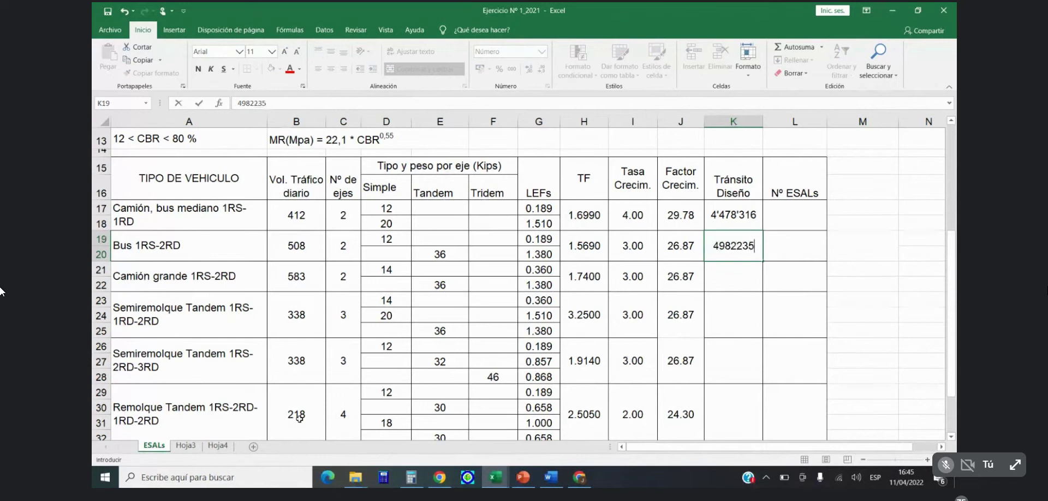
key("Return")
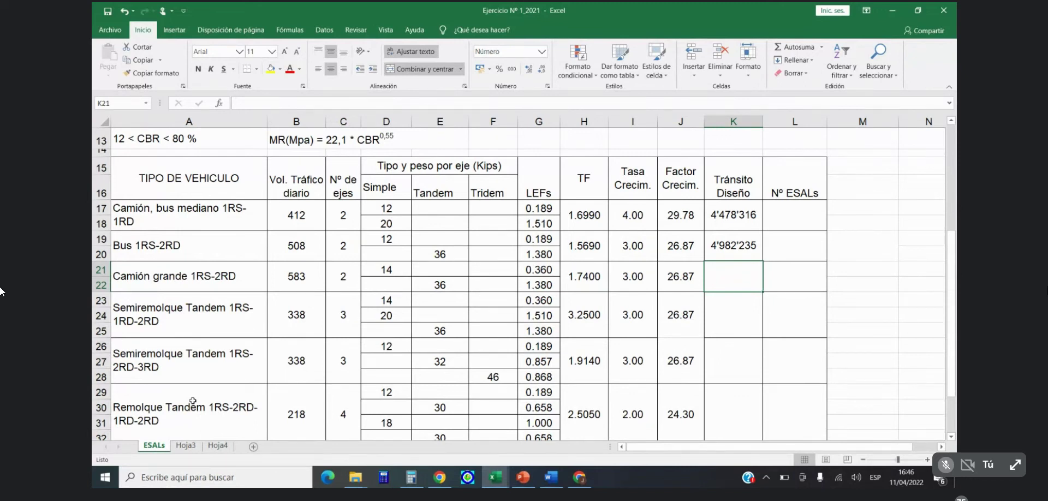
Step: Enter the design traffic 5717802 in K21 for the Camión grande and 3314952 in K23 for the Semiremolque Tandem 1RS-1RD-2RD
type("5'717'802")
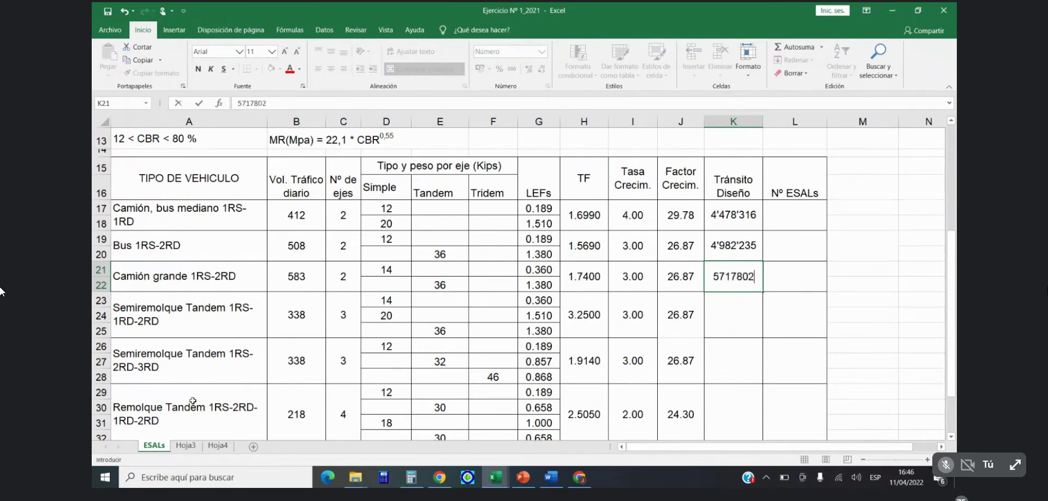
key("Return")
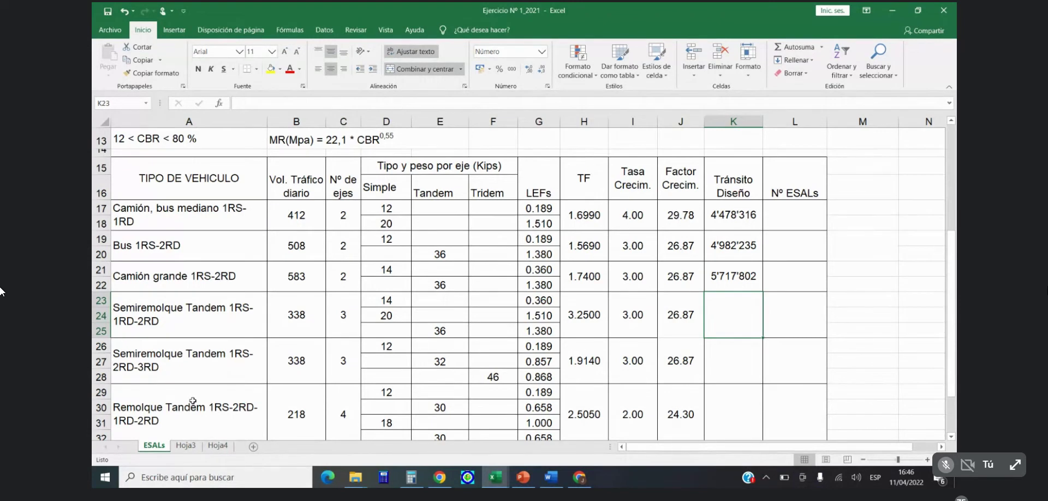
type("3'314'")
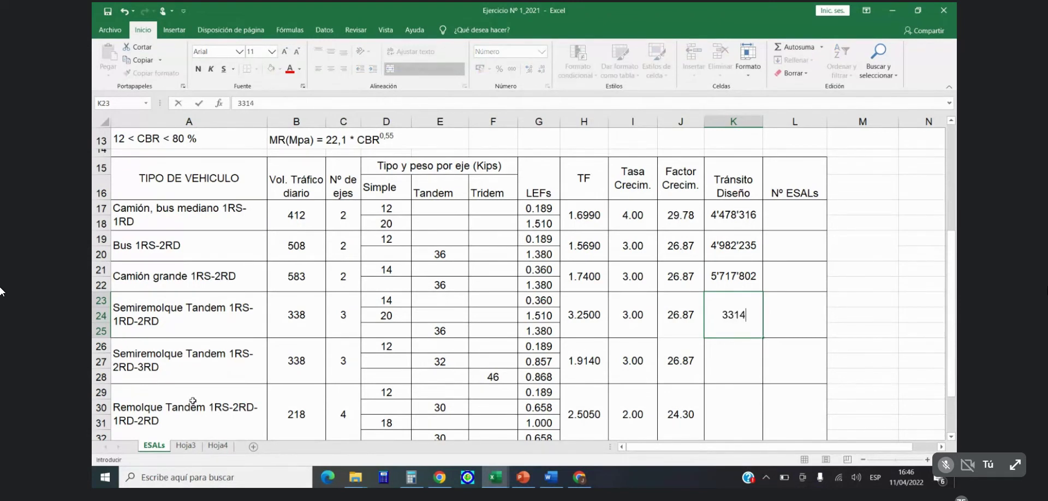
type("952")
key("Return")
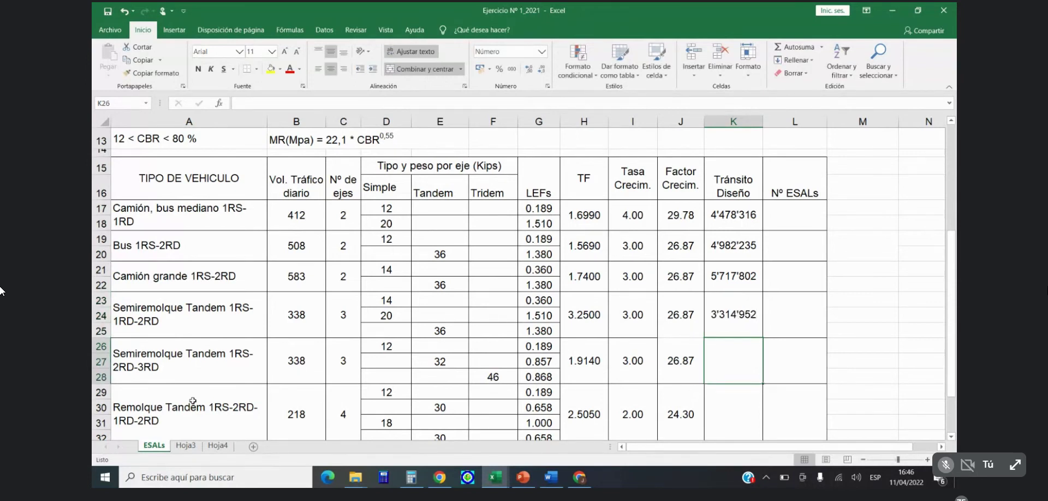
mouse_move(958, 287)
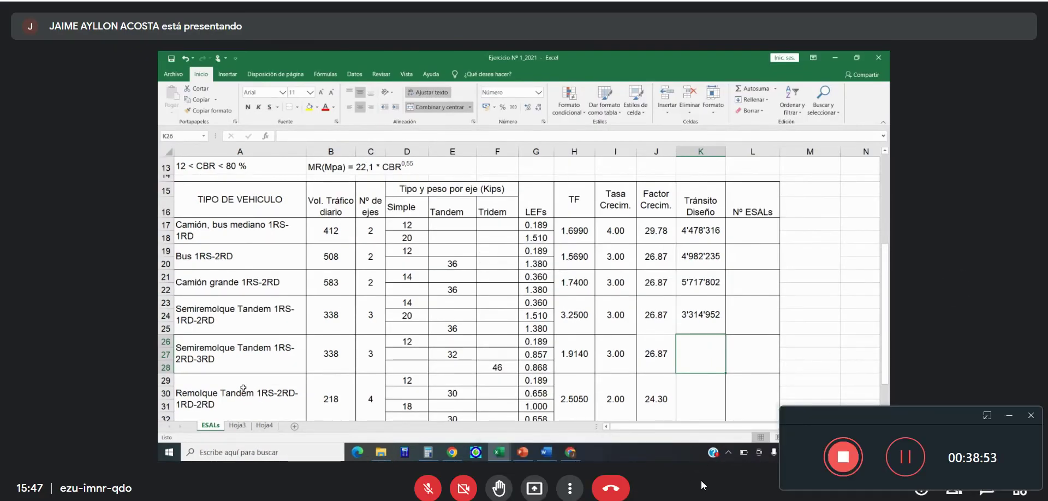
double_click(937, 258)
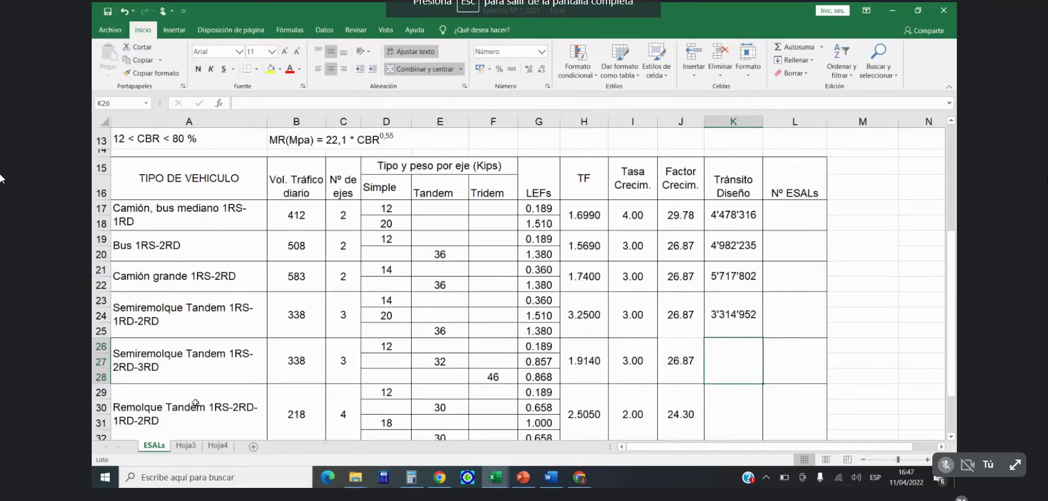
Step: Enter the design traffic 3314952 in K26 for the Semiremolque Tandem 1RS-2RD-3RD and 1933551 in K29 for the Remolque Tandem
type("3")
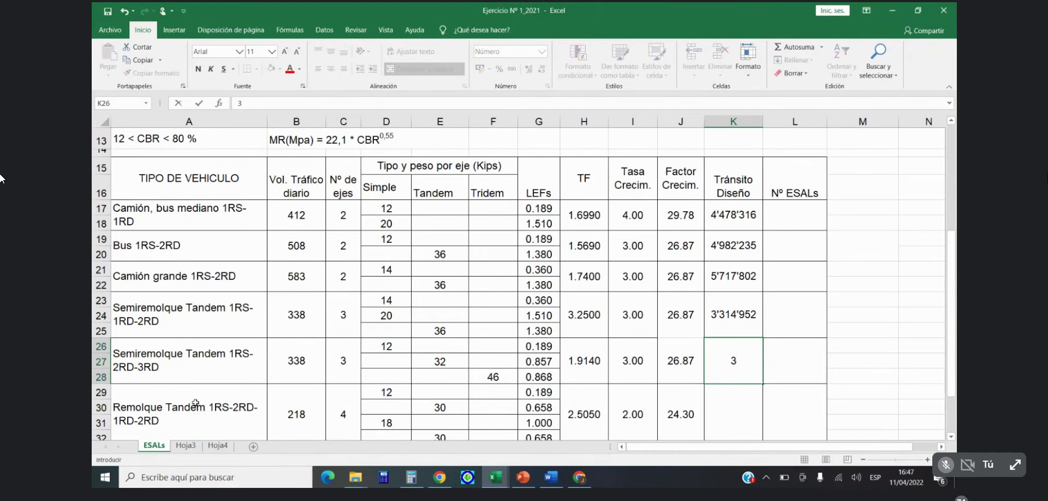
type("'314'")
type("952")
key("Return")
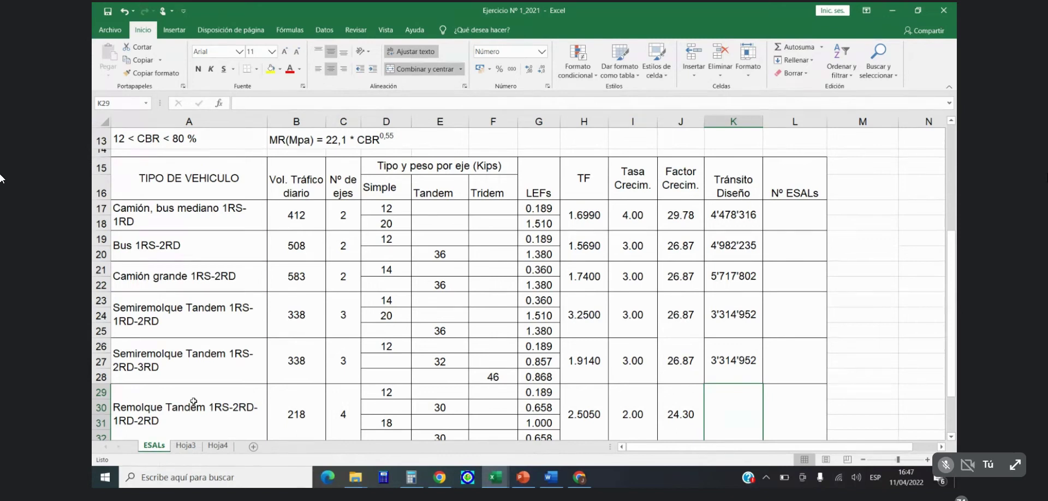
type("1933")
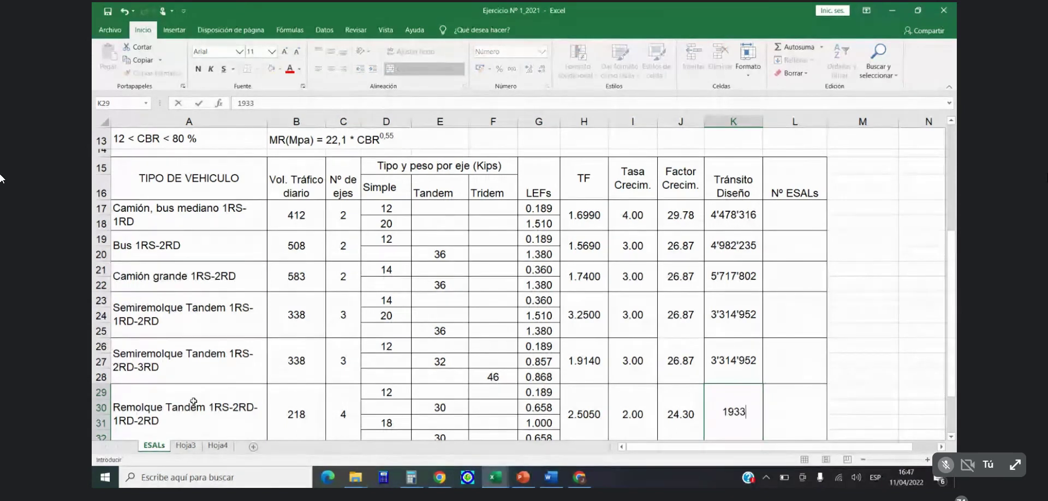
type("551")
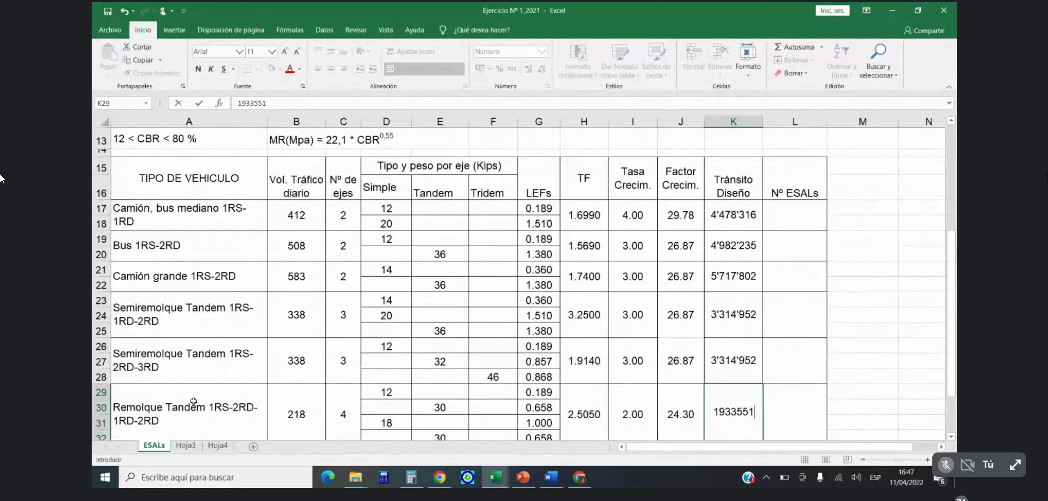
key("Return")
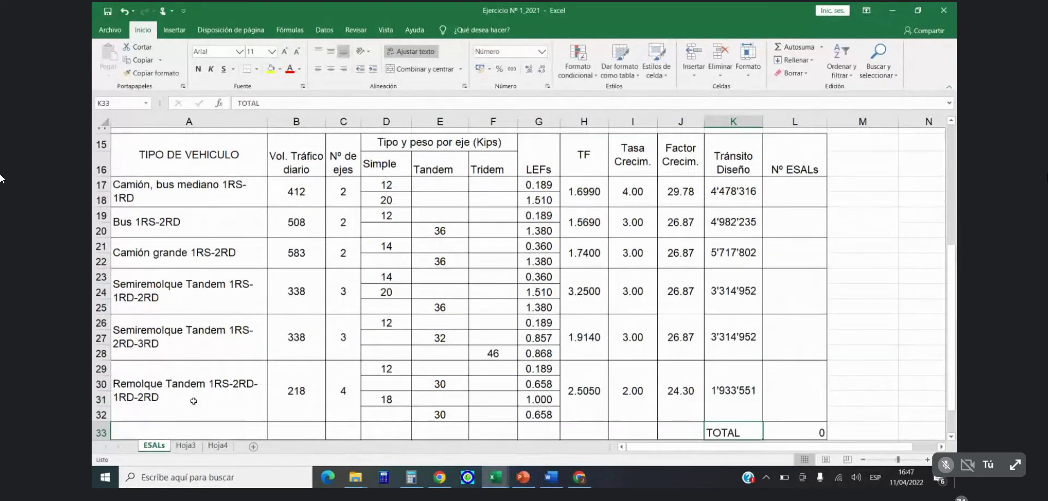
Step: Select the Nº ESALs cell L17 of the Camión, bus mediano 1RS-1RD
scroll(179, 180, "up", 1)
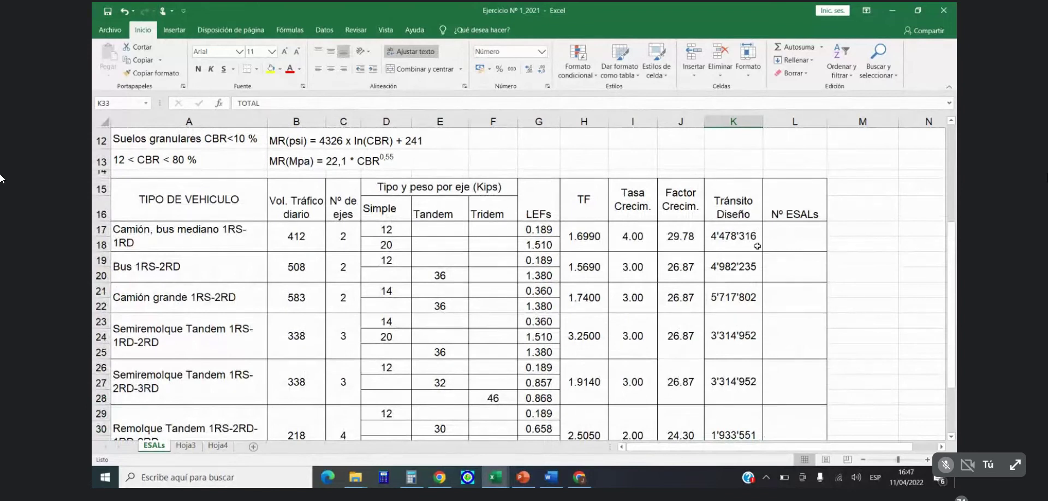
left_click(774, 235)
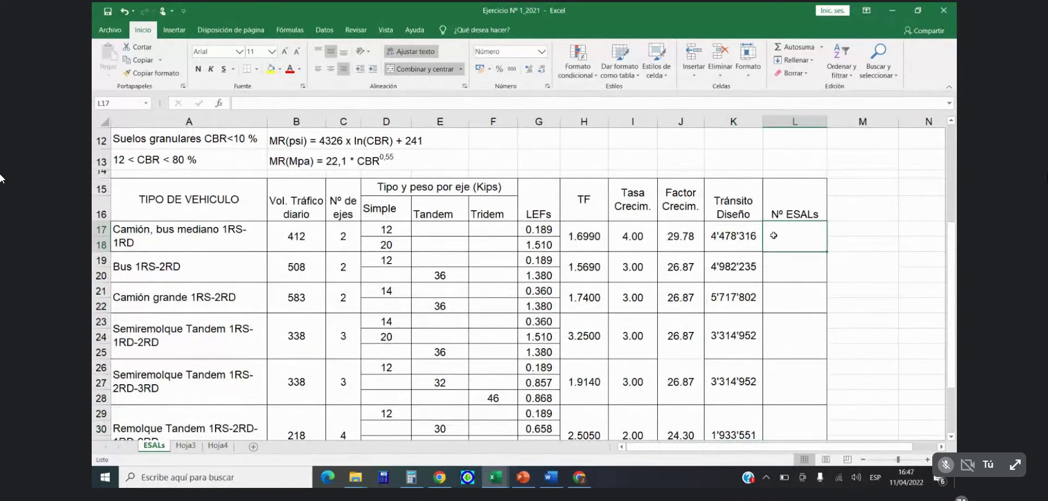